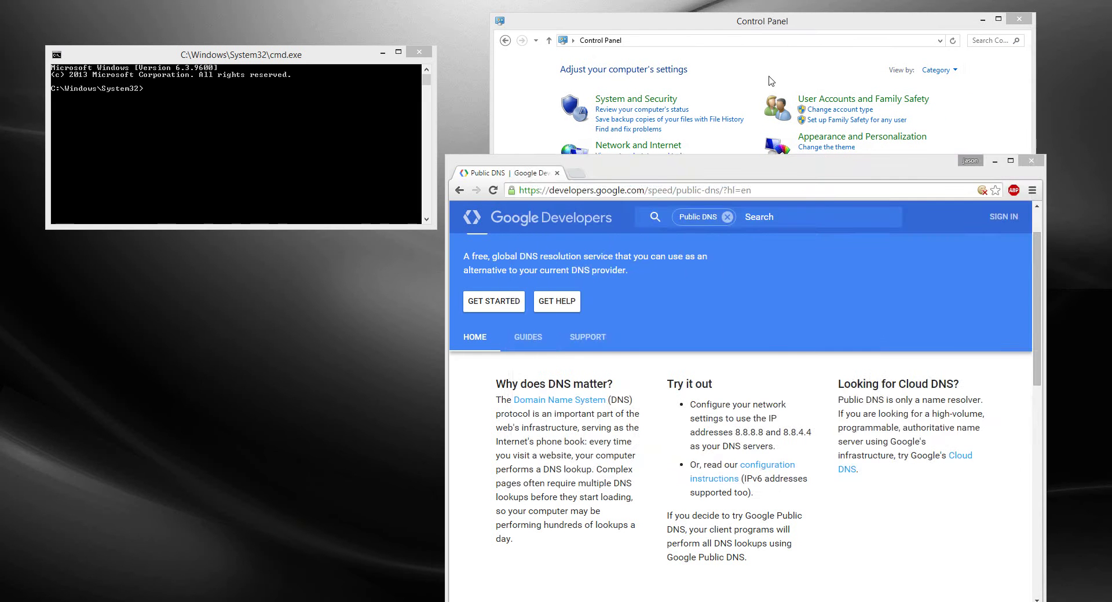
Ping google.com from Command Prompt, getting replies averaging 25ms.
{"action": "left_click", "coordinate": [763, 69]}
{"action": "left_click", "coordinate": [870, 550]}
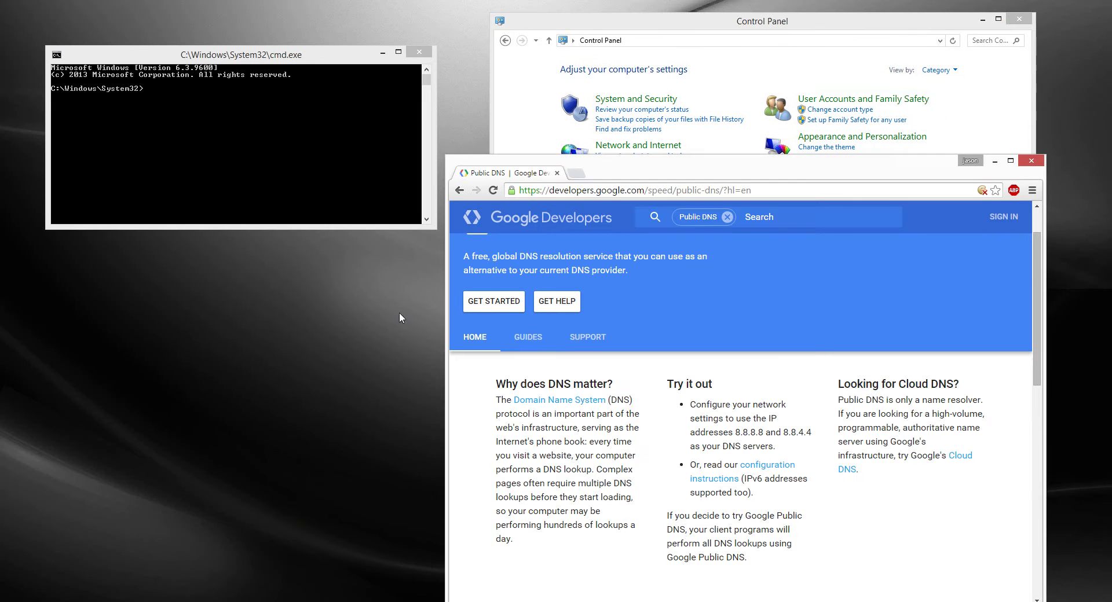
{"action": "left_click", "coordinate": [333, 176]}
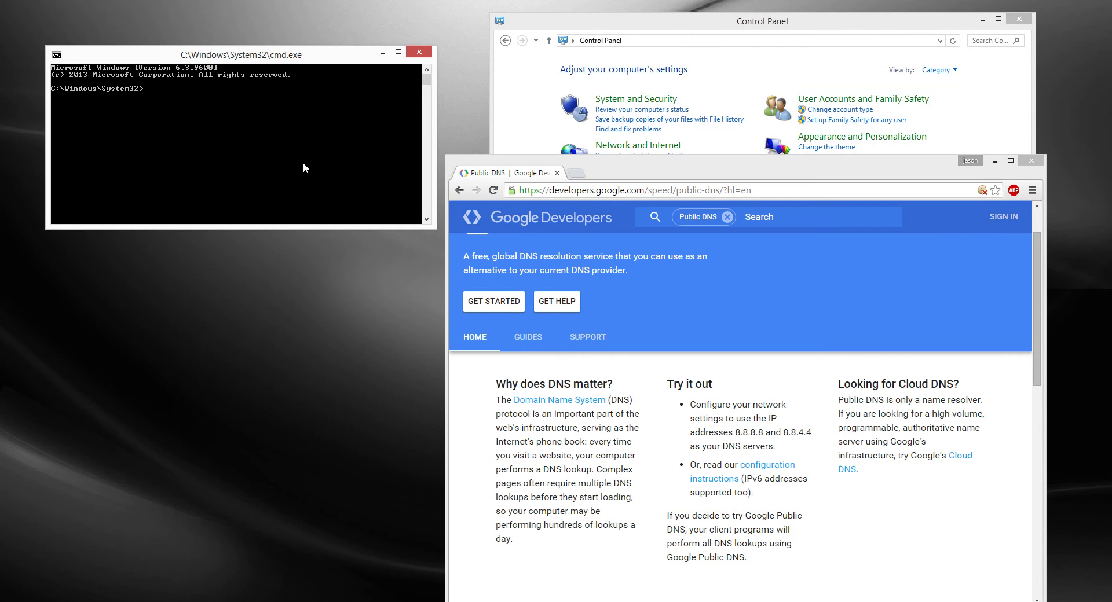
{"action": "type", "text": "ping google.com"}
{"action": "key", "text": "Return"}
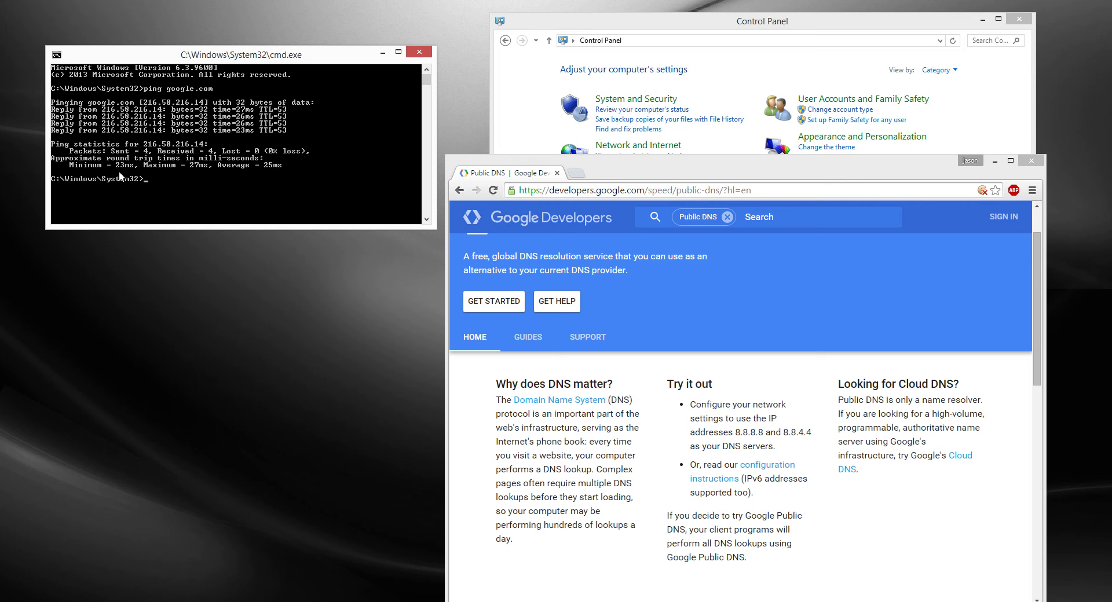
Ping facebook.com, getting 4 of 4 replies with 0% loss and a 44ms average.
{"action": "left_click", "coordinate": [804, 64]}
{"action": "left_click", "coordinate": [836, 525]}
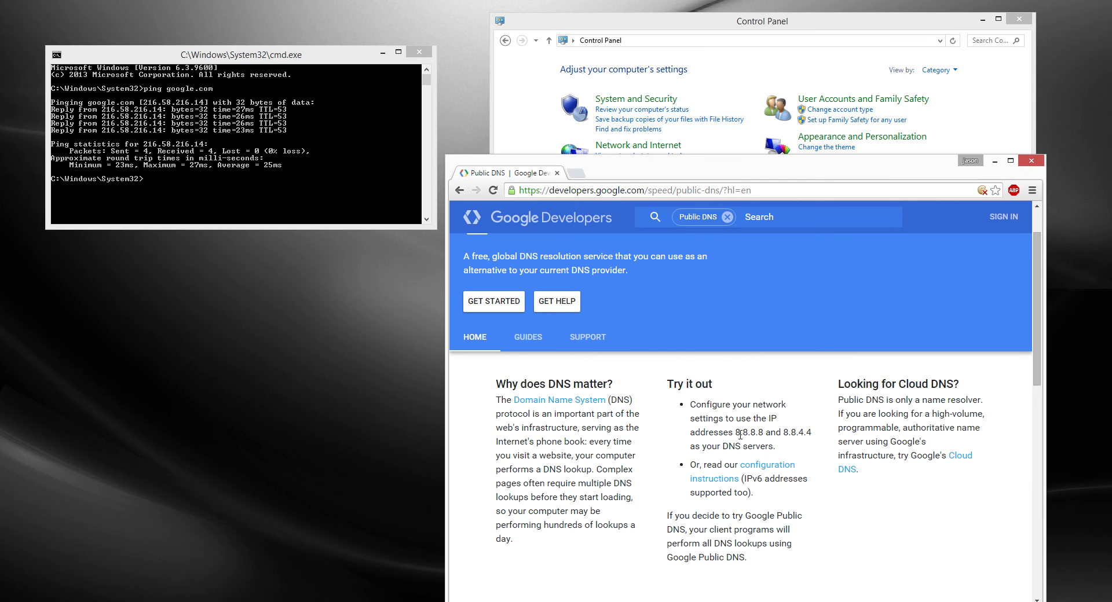
{"action": "key", "text": "super"}
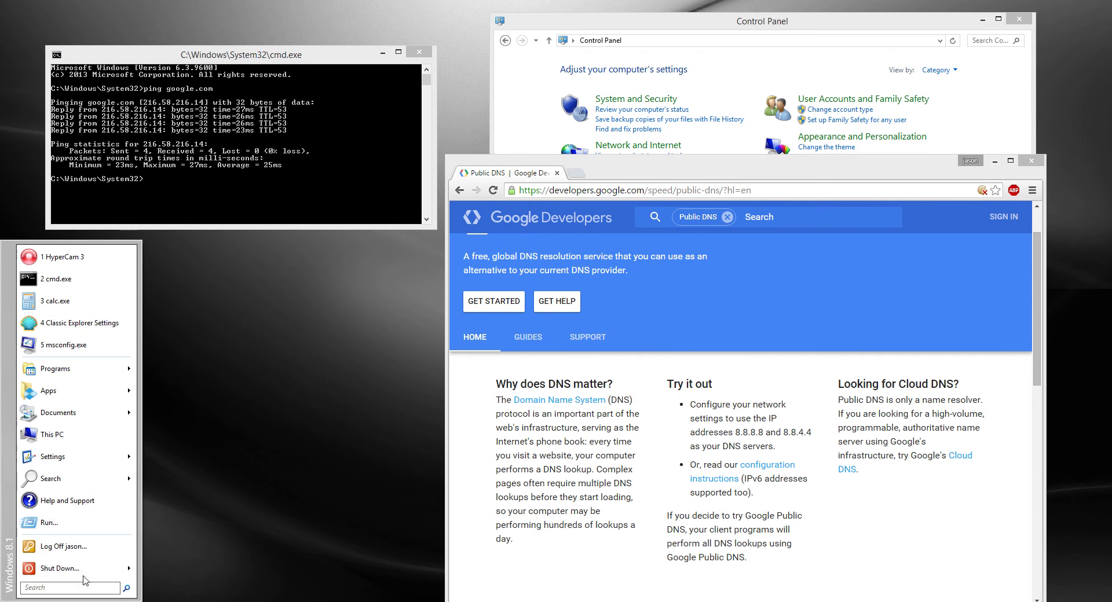
{"action": "left_click", "coordinate": [288, 203]}
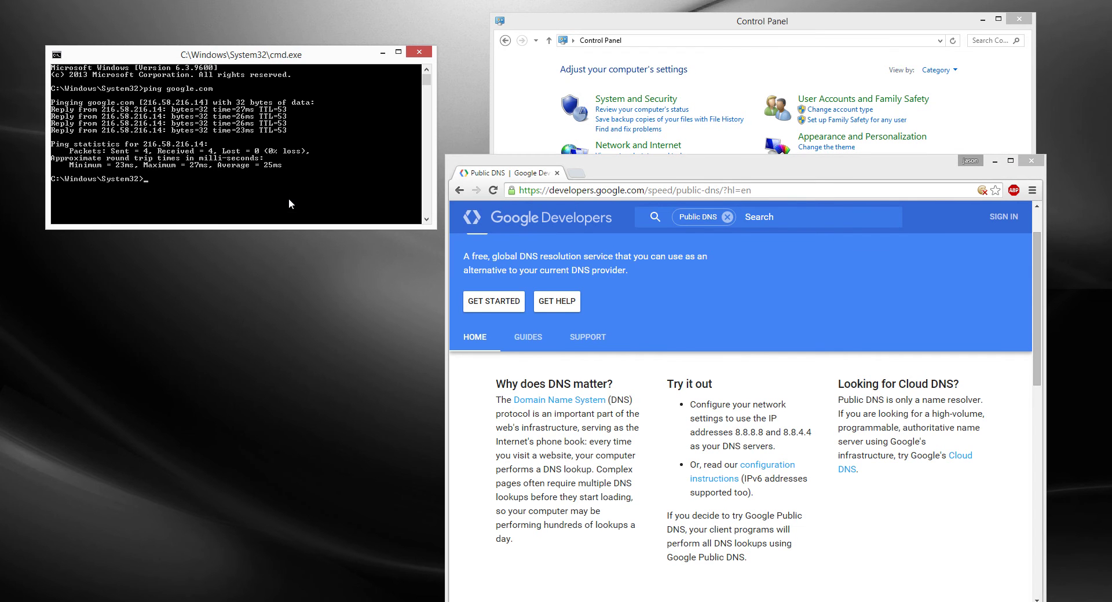
{"action": "type", "text": "ping facebook.com"}
{"action": "key", "text": "Return"}
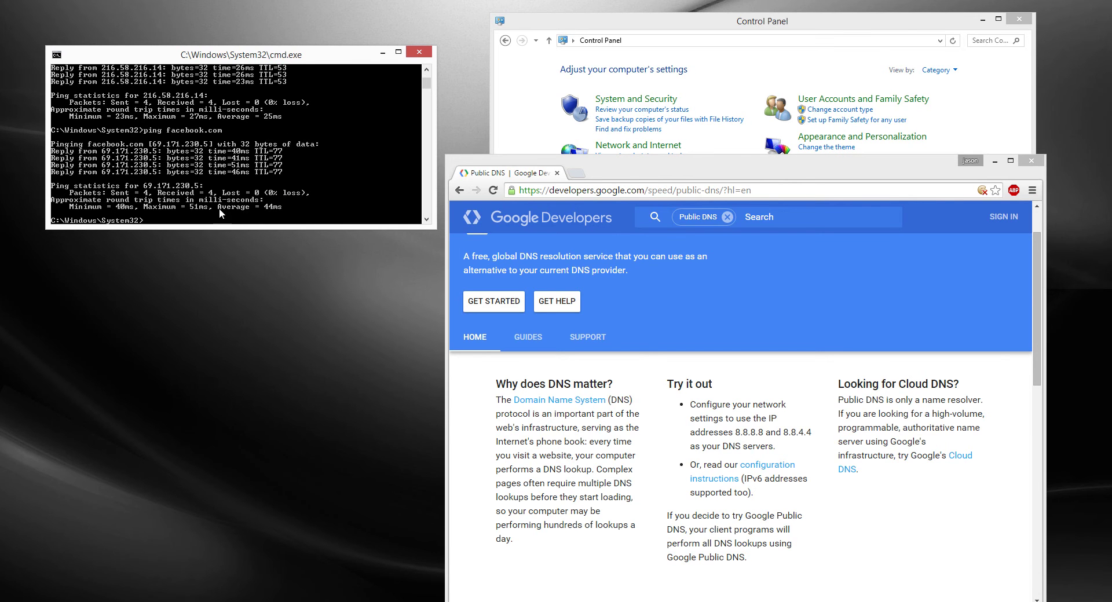
{"action": "left_click", "coordinate": [1, 601]}
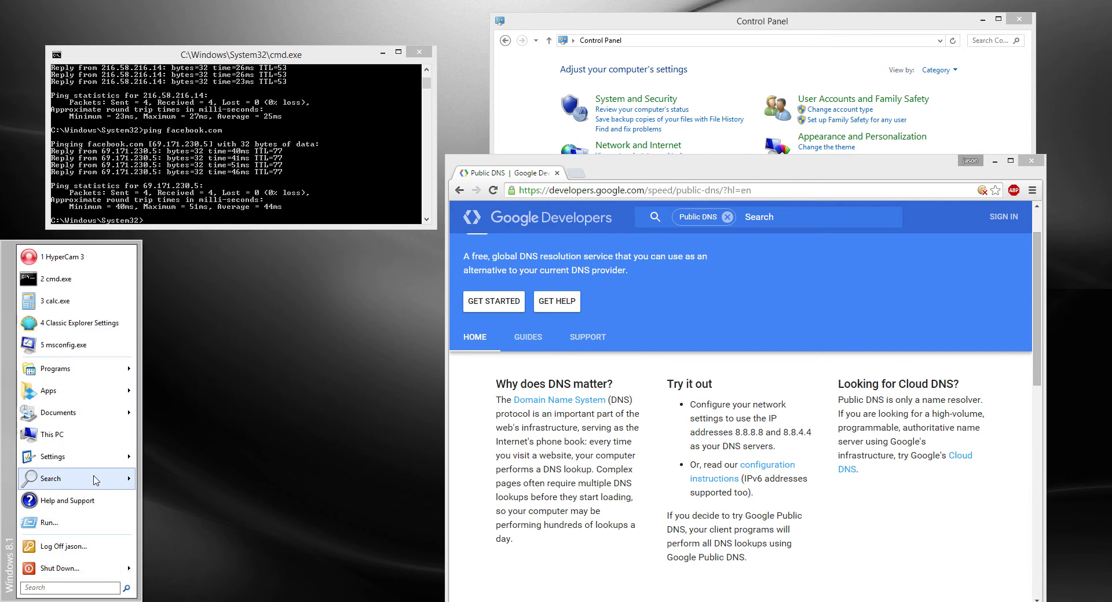
Open Ethernet's Internet Protocol Version 4 Properties and select 'Use the following DNS server addresses'.
{"action": "mouse_move", "coordinate": [102, 464]}
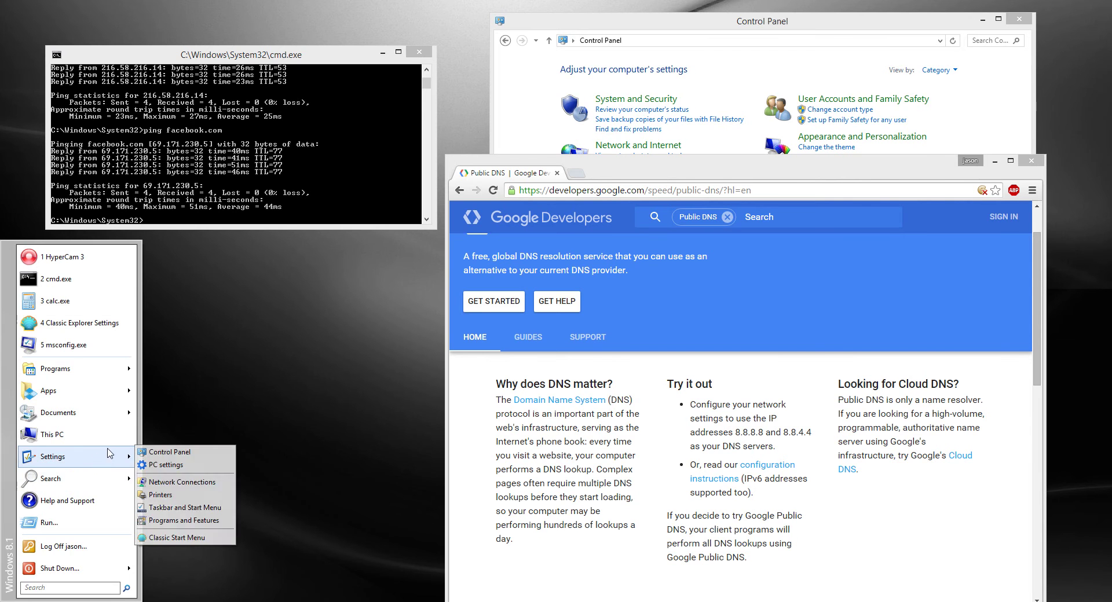
{"action": "left_click", "coordinate": [186, 483]}
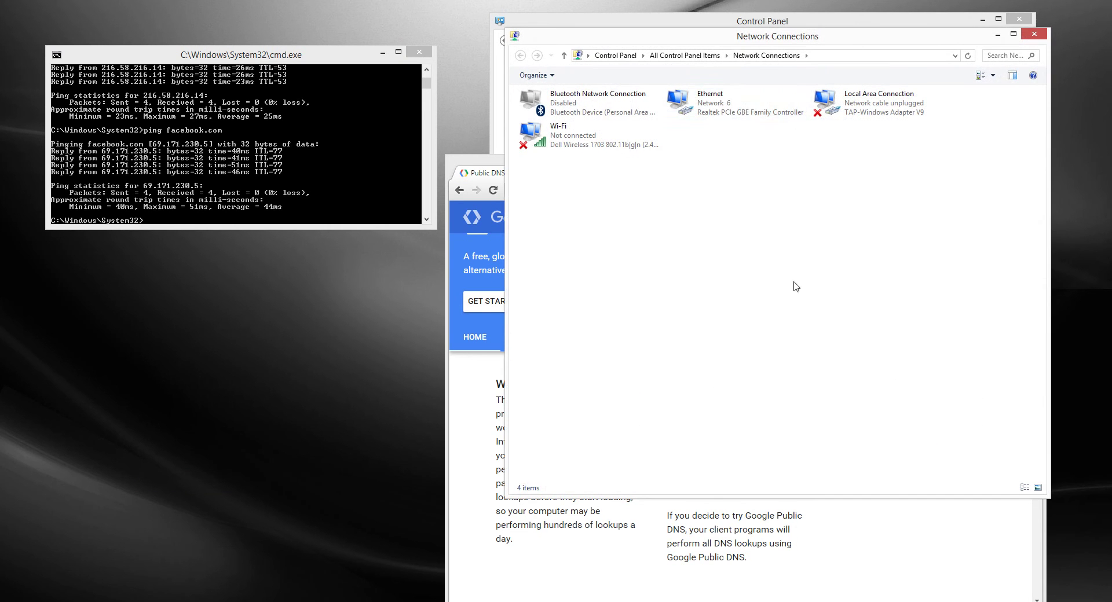
{"action": "right_click", "coordinate": [716, 99]}
{"action": "left_click", "coordinate": [748, 207]}
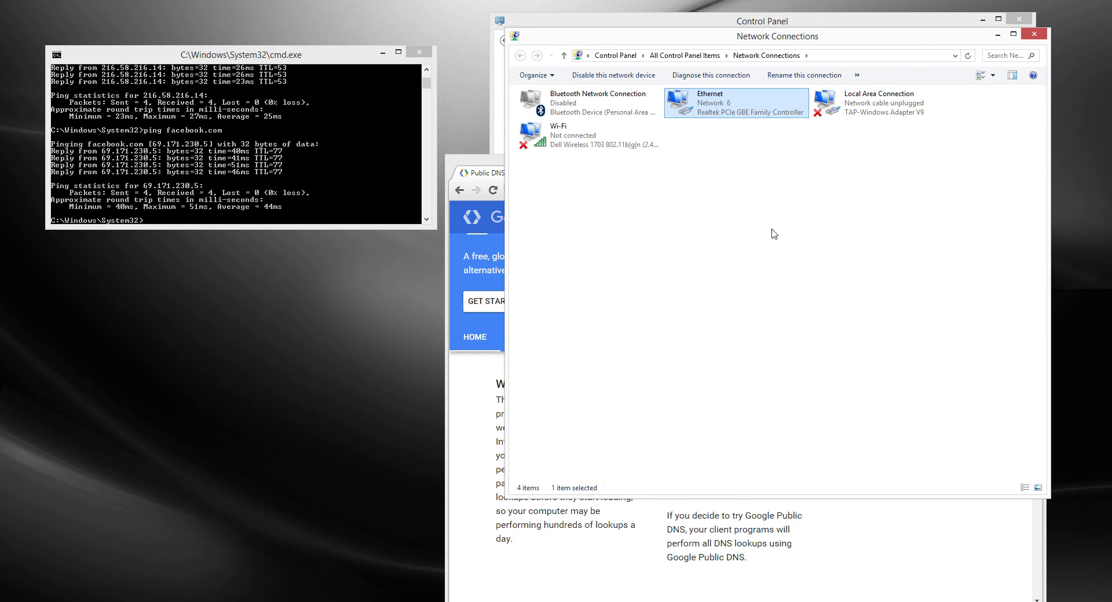
{"action": "left_click_drag", "start_coordinate": [714, 194], "coordinate": [717, 248]}
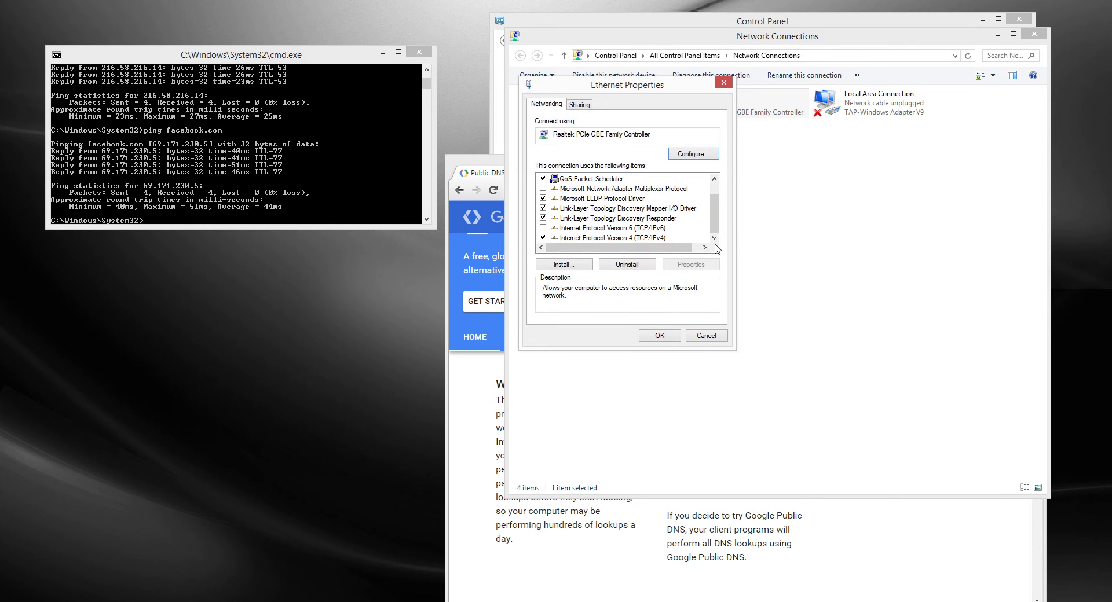
{"action": "left_click", "coordinate": [654, 238]}
{"action": "left_click", "coordinate": [692, 265]}
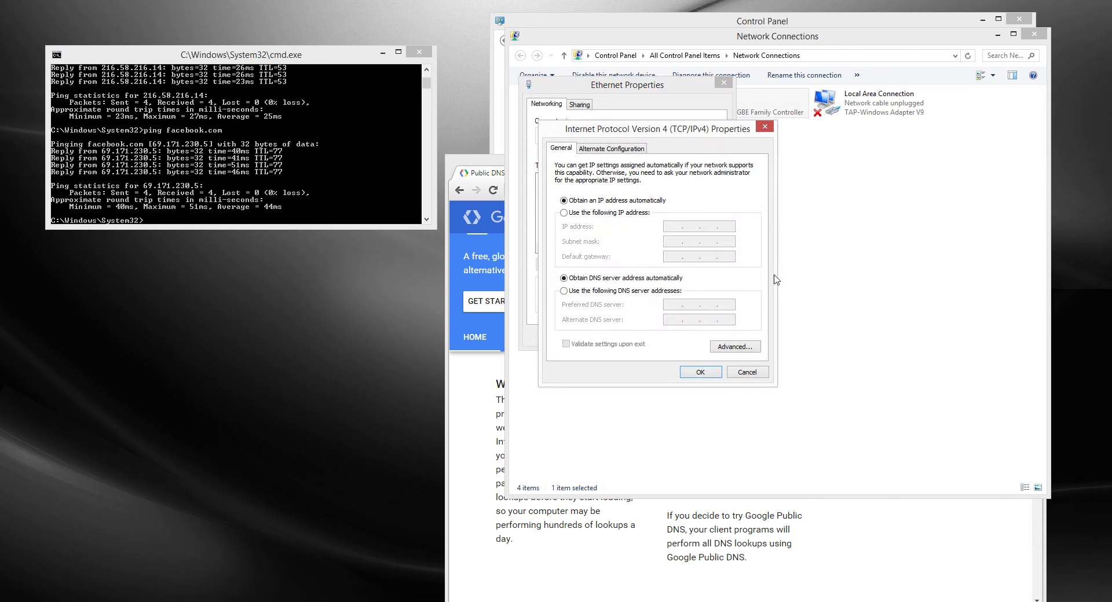
{"action": "left_click", "coordinate": [615, 291]}
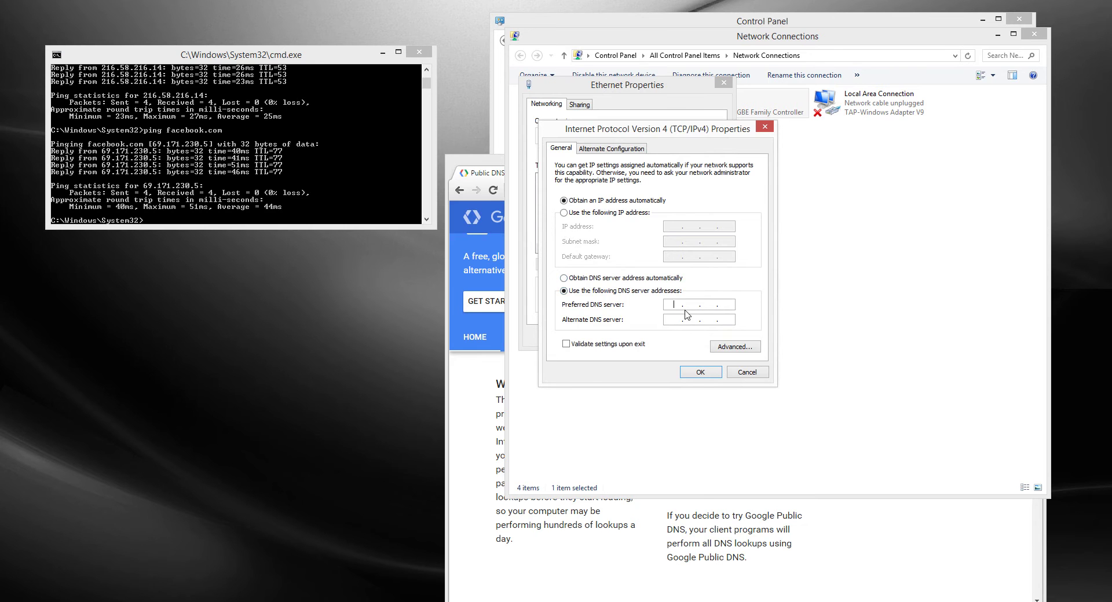
Enter Google DNS 8.8.8.8 as preferred and 8.8.4.4 as alternate, and confirm with OK.
{"action": "left_click", "coordinate": [757, 529]}
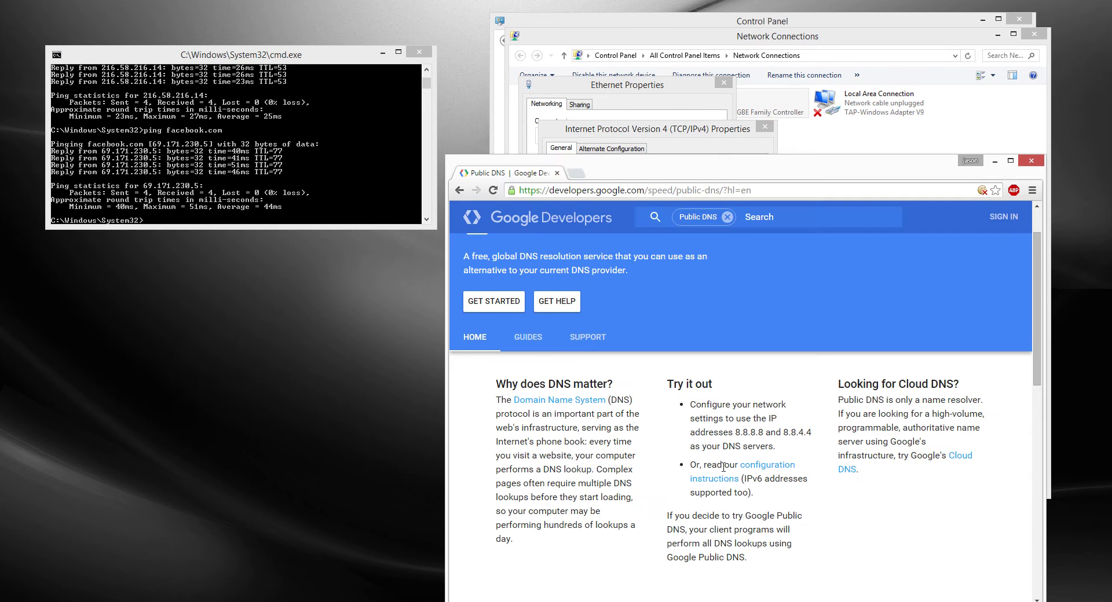
{"action": "left_click", "coordinate": [736, 152]}
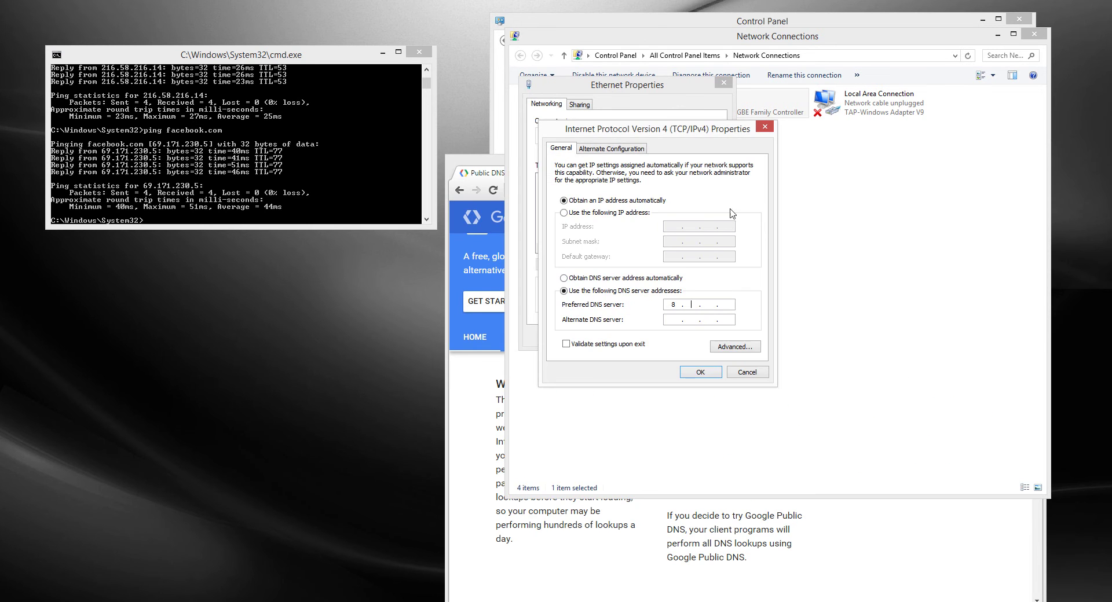
{"action": "type", "text": "8.8"}
{"action": "type", "text": ".8"}
{"action": "left_click", "coordinate": [703, 373]}
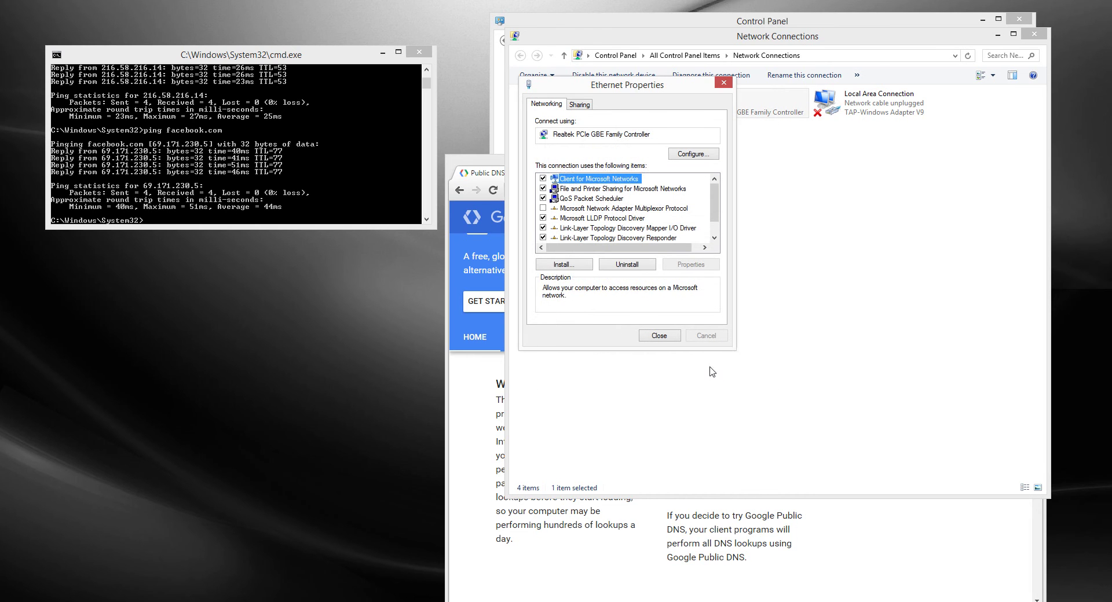
{"action": "left_click", "coordinate": [297, 175]}
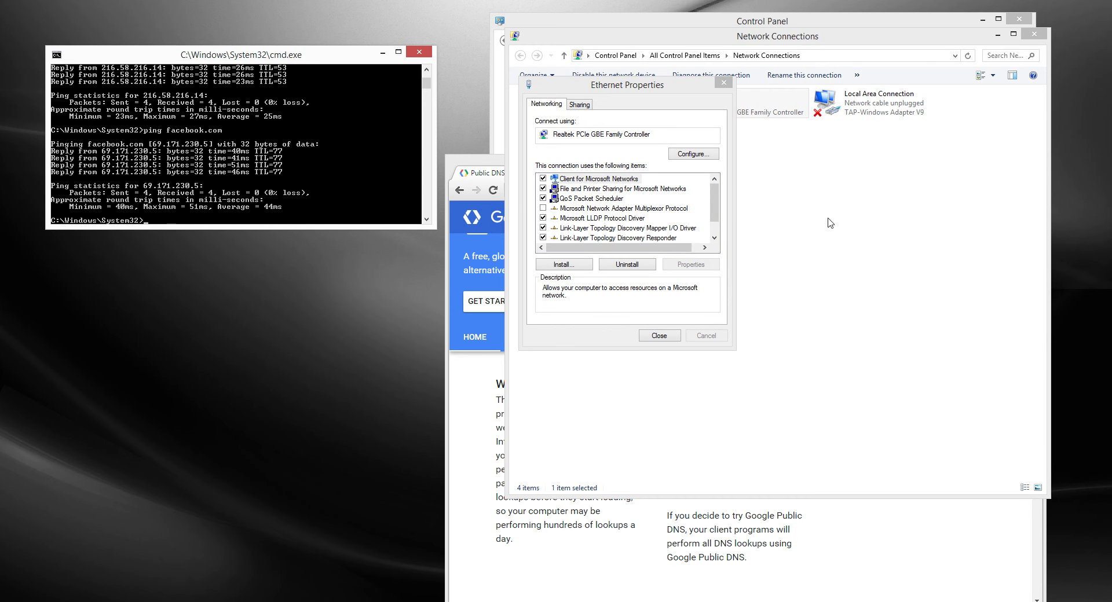
{"action": "left_click", "coordinate": [757, 226]}
Load the Google homepage in a new Chrome tab by entering the IP 216.58.216.14.
{"action": "left_click", "coordinate": [469, 513]}
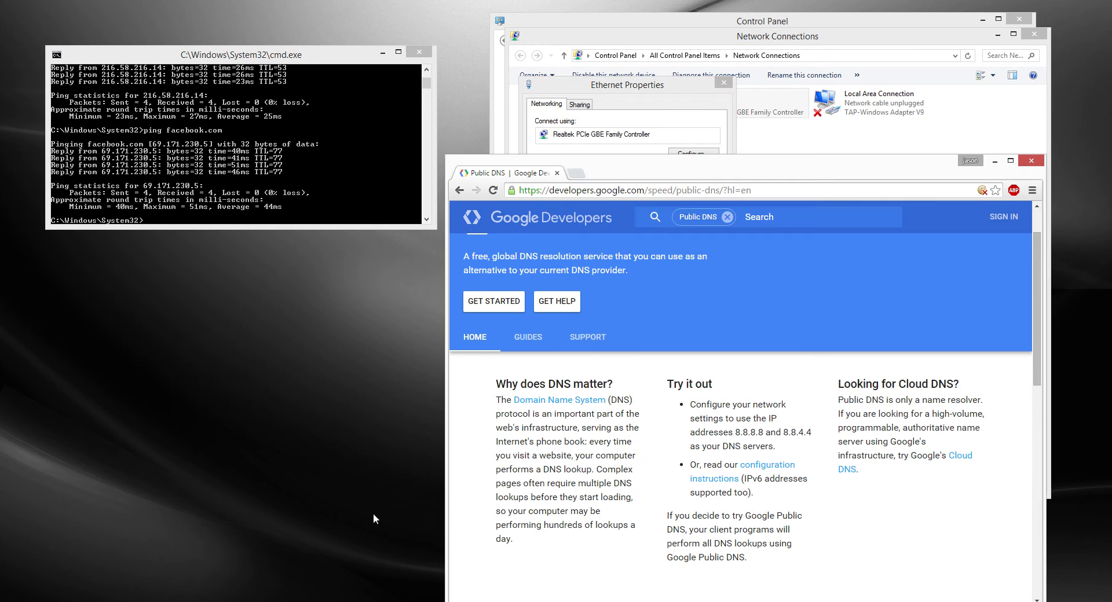
{"action": "left_click", "coordinate": [576, 173]}
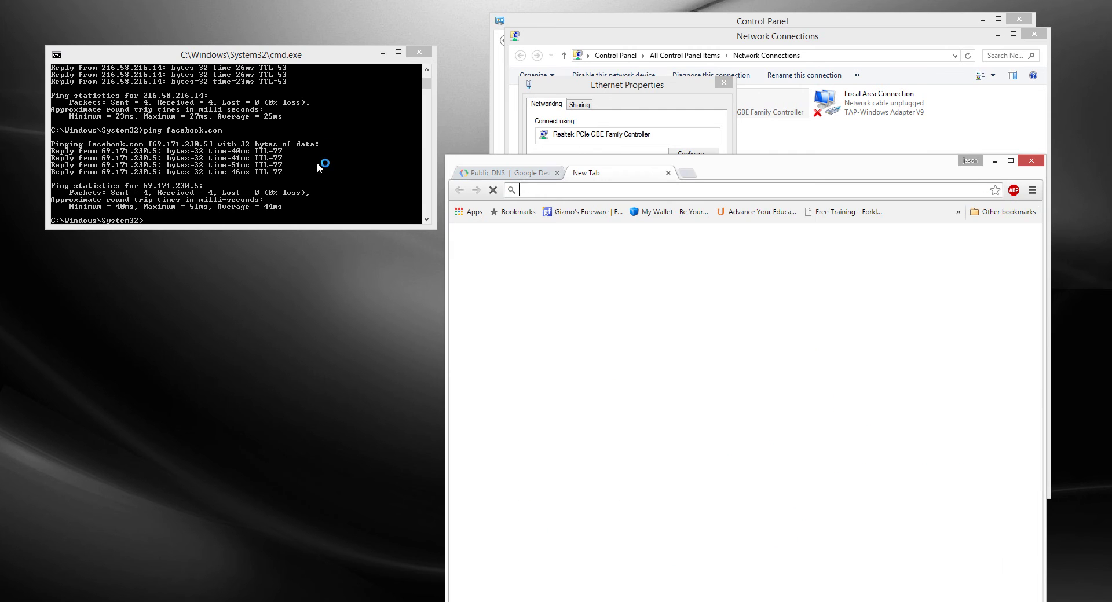
{"action": "left_click", "coordinate": [339, 140]}
{"action": "scroll", "coordinate": [340, 140], "scroll_direction": "up", "scroll_amount": 1}
{"action": "scroll", "coordinate": [339, 140], "scroll_direction": "up", "scroll_amount": 1}
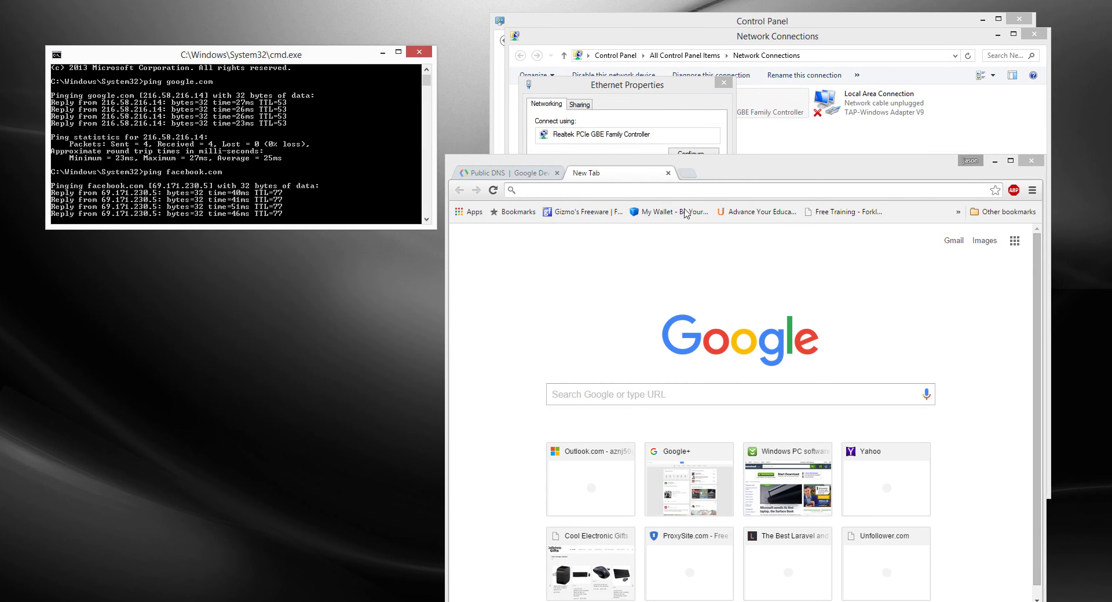
{"action": "left_click", "coordinate": [652, 189]}
{"action": "type", "text": "216.85"}
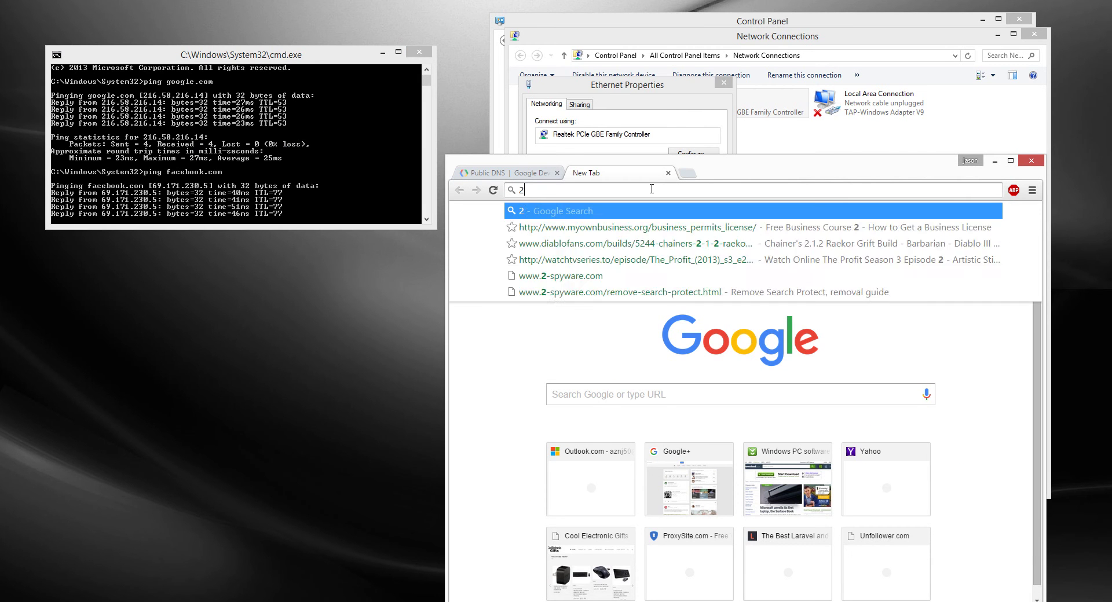
{"action": "key", "text": "BackSpace"}
{"action": "key", "text": "BackSpace"}
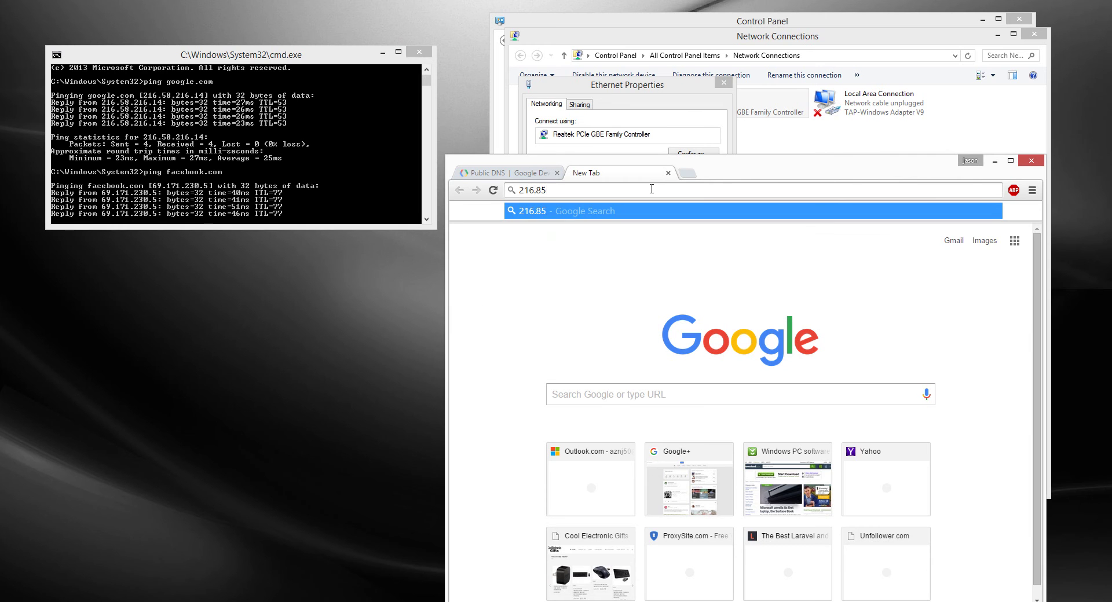
{"action": "type", "text": "58.216.14"}
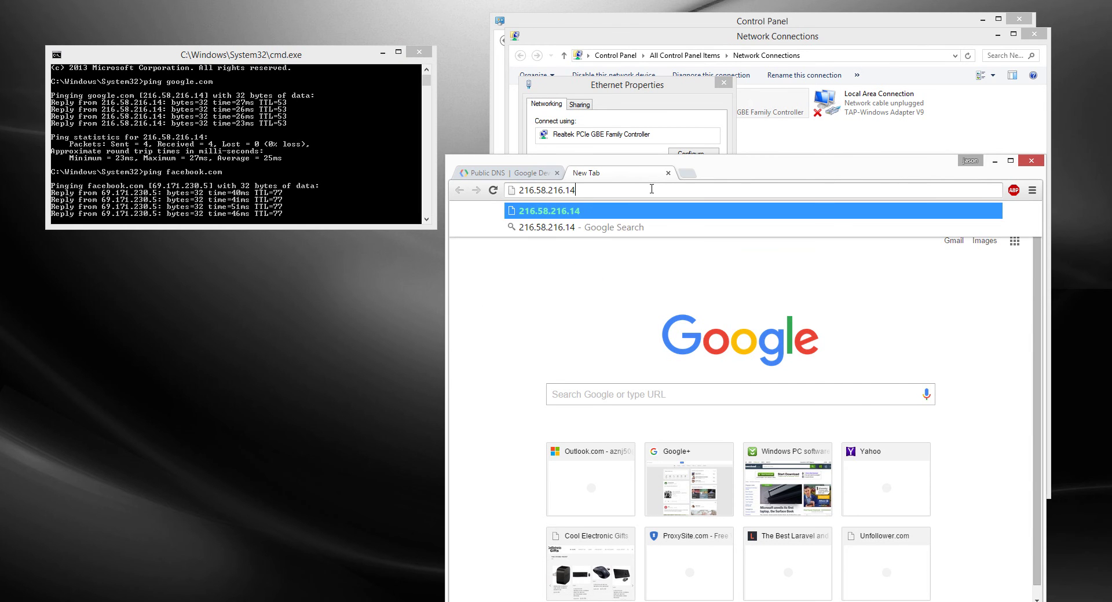
{"action": "key", "text": "Return"}
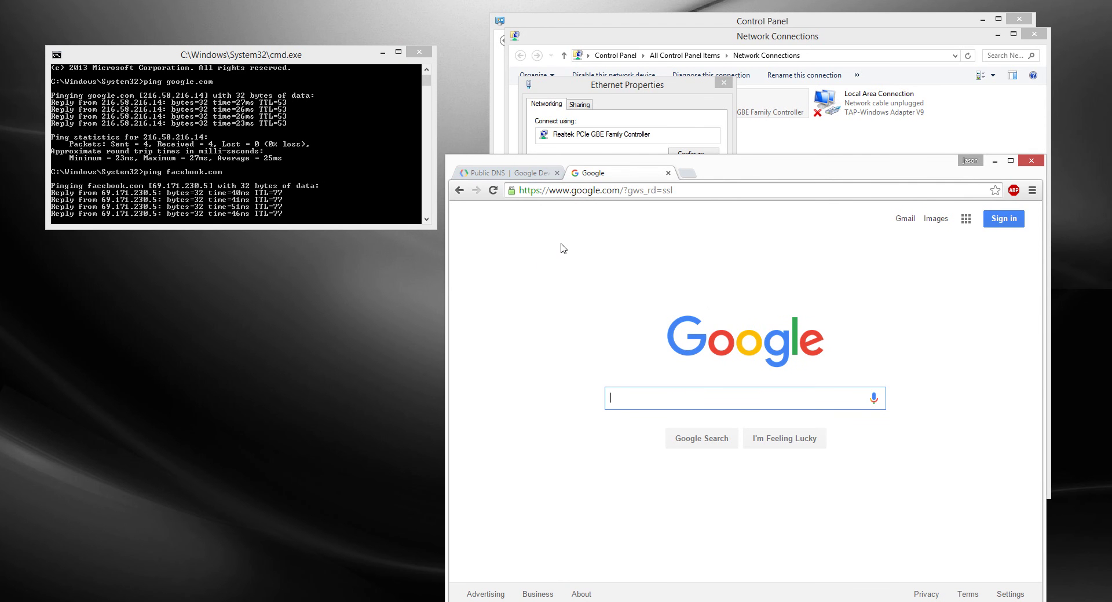
Ping google.com again and review the output, averaging 25ms.
{"action": "left_click", "coordinate": [354, 207]}
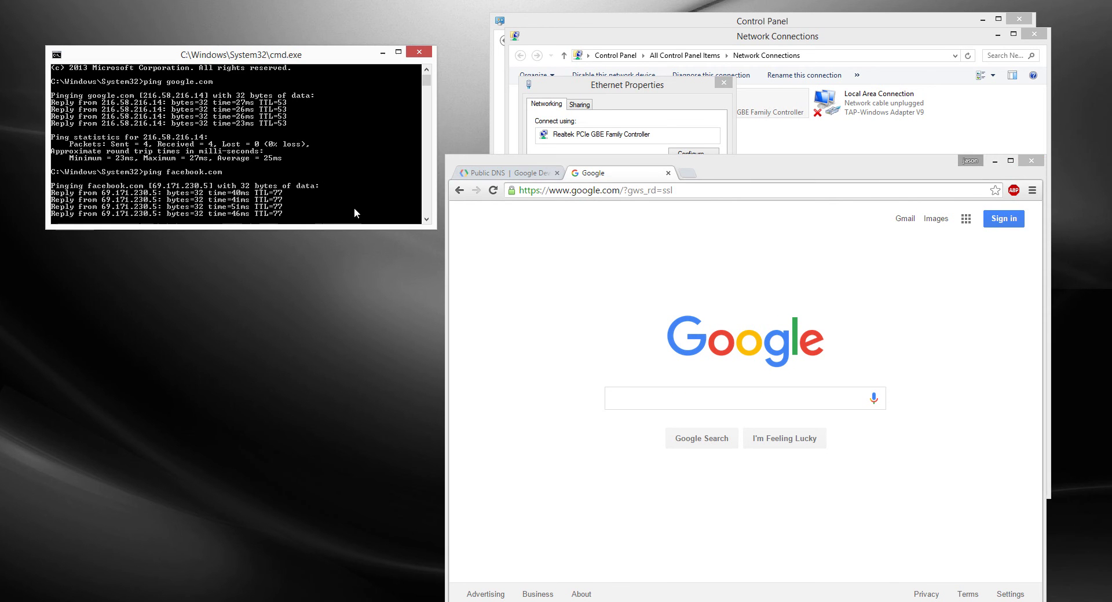
{"action": "scroll", "coordinate": [351, 200], "scroll_direction": "down", "scroll_amount": 4}
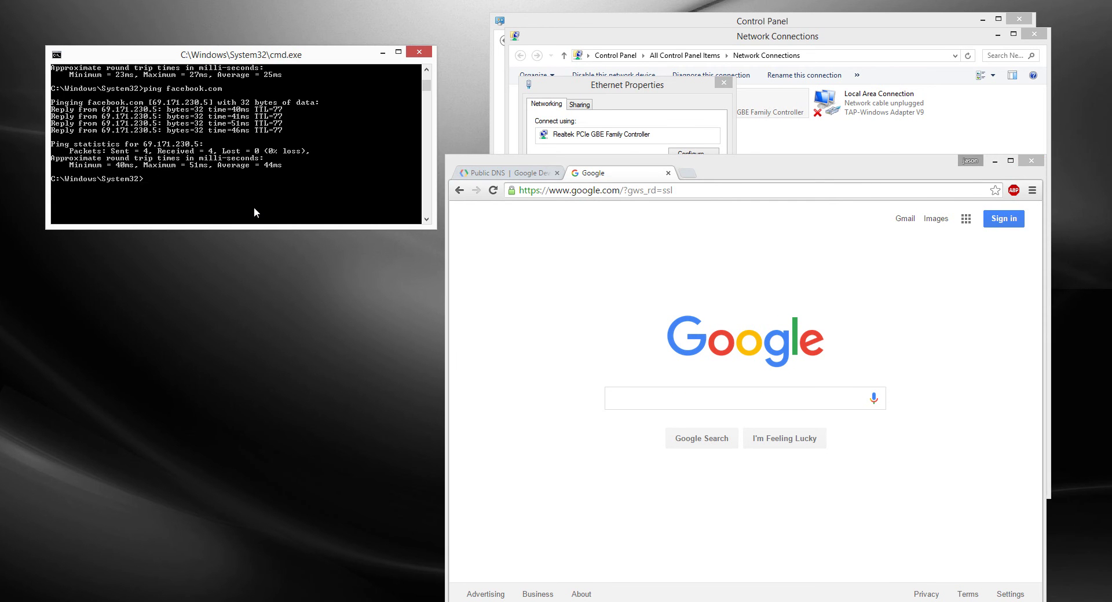
{"action": "type", "text": "ping google.com"}
{"action": "key", "text": "Return"}
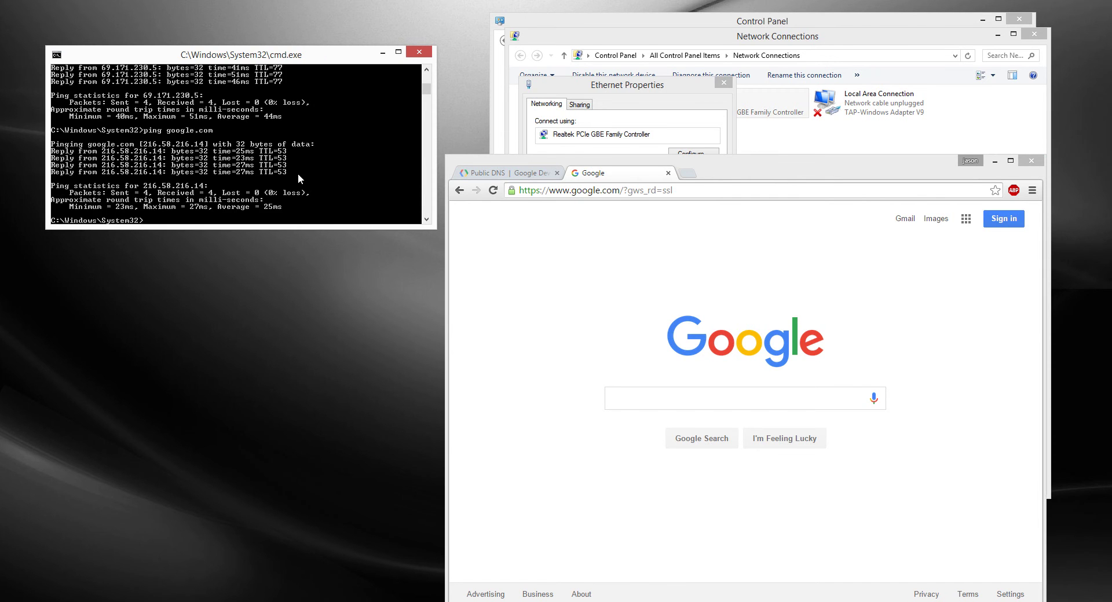
{"action": "scroll", "coordinate": [307, 171], "scroll_direction": "up", "scroll_amount": 6}
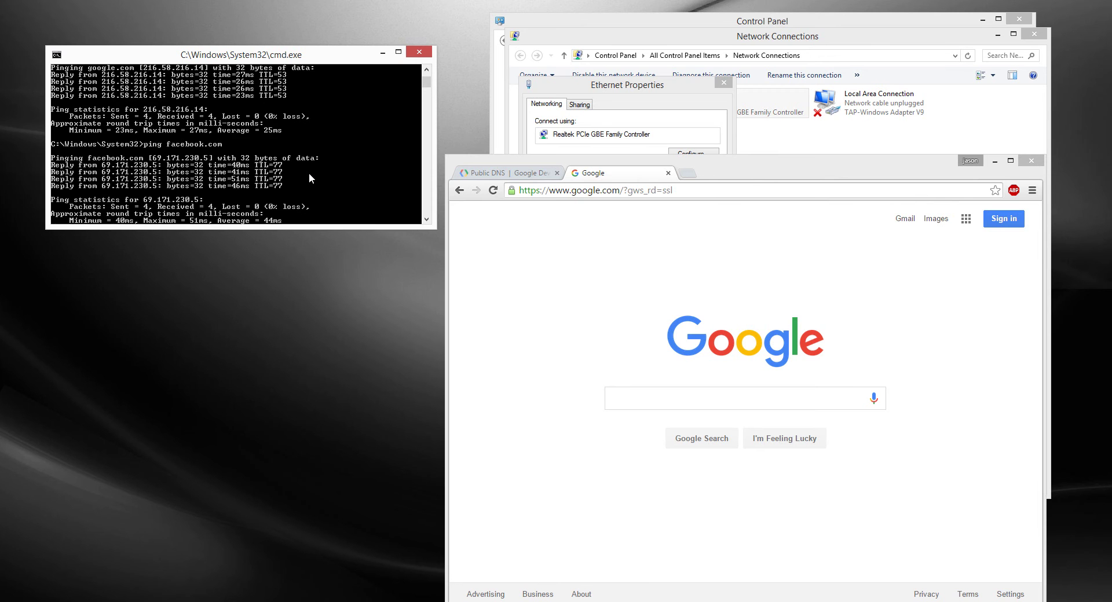
{"action": "scroll", "coordinate": [309, 181], "scroll_direction": "up", "scroll_amount": 1}
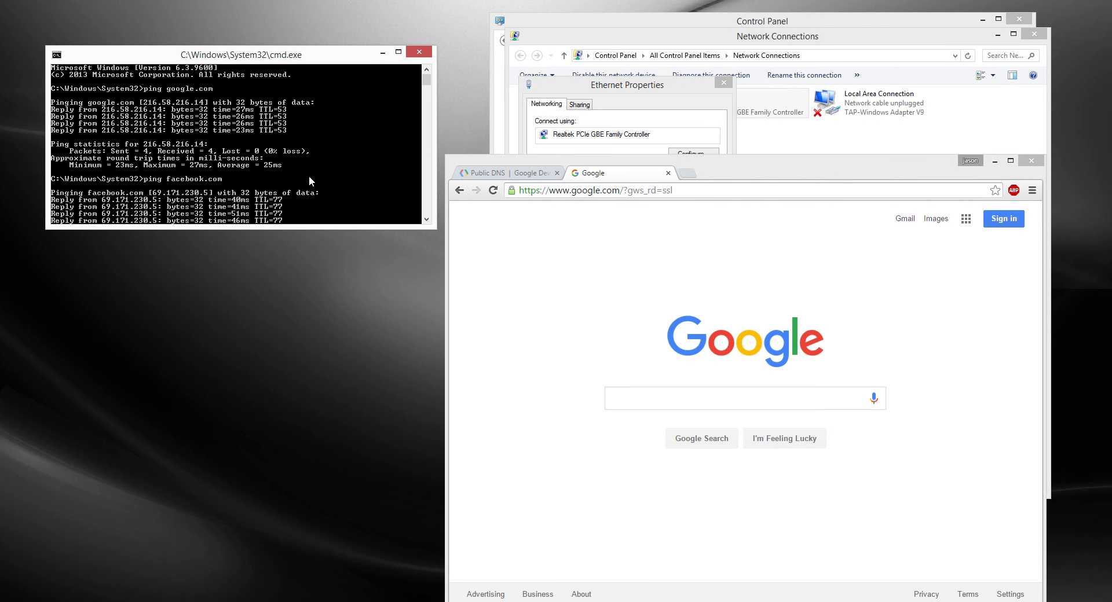
{"action": "scroll", "coordinate": [307, 175], "scroll_direction": "down", "scroll_amount": 5}
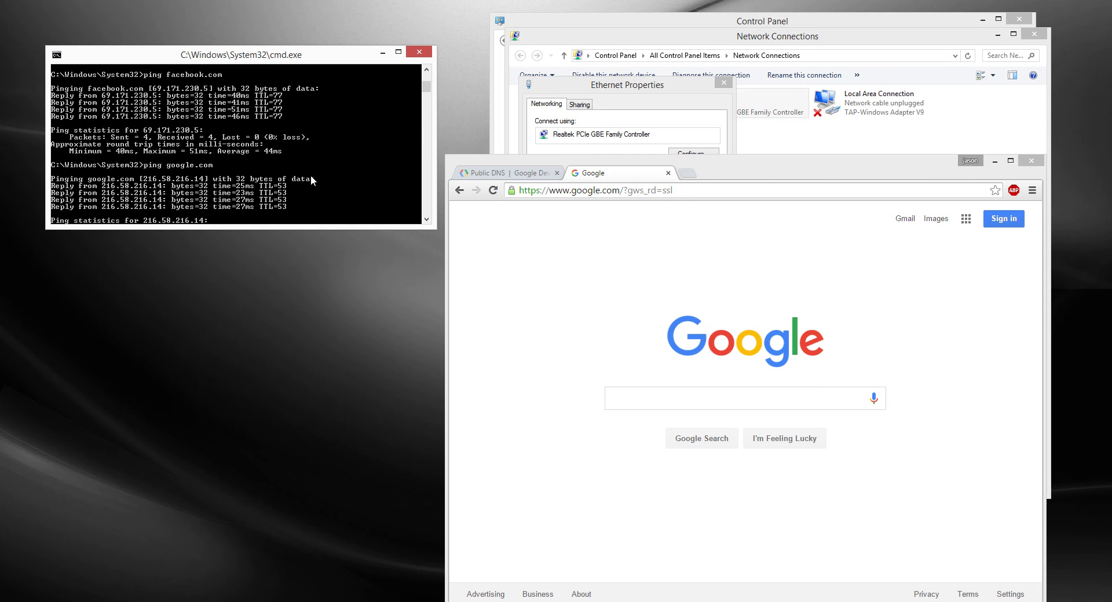
{"action": "scroll", "coordinate": [310, 176], "scroll_direction": "down", "scroll_amount": 3}
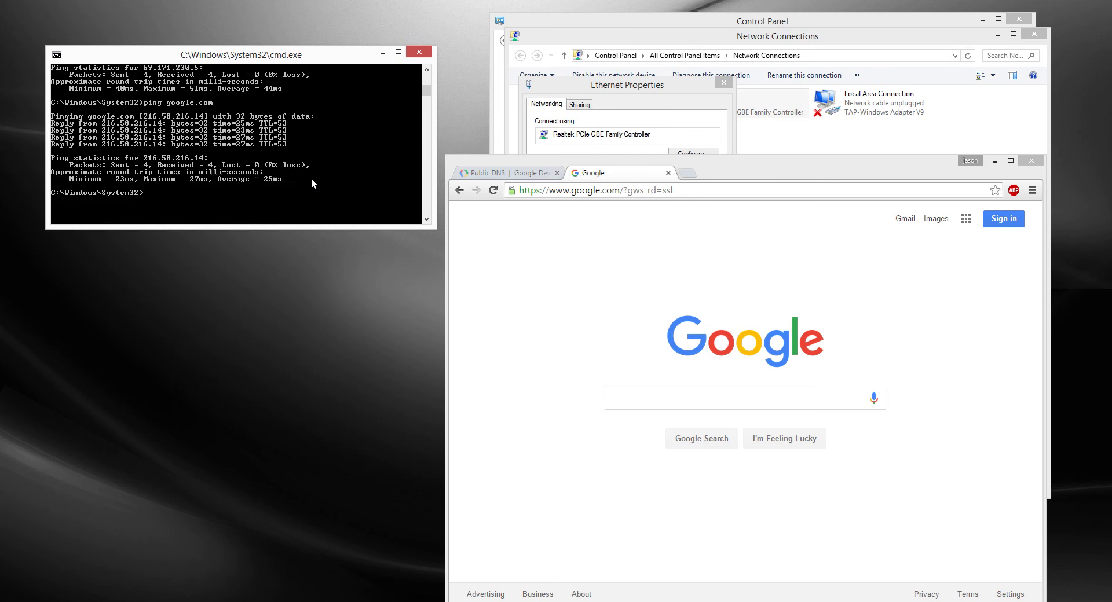
{"action": "scroll", "coordinate": [311, 183], "scroll_direction": "down", "scroll_amount": 1}
{"action": "scroll", "coordinate": [308, 181], "scroll_direction": "up", "scroll_amount": 1}
{"action": "scroll", "coordinate": [308, 179], "scroll_direction": "up", "scroll_amount": 8}
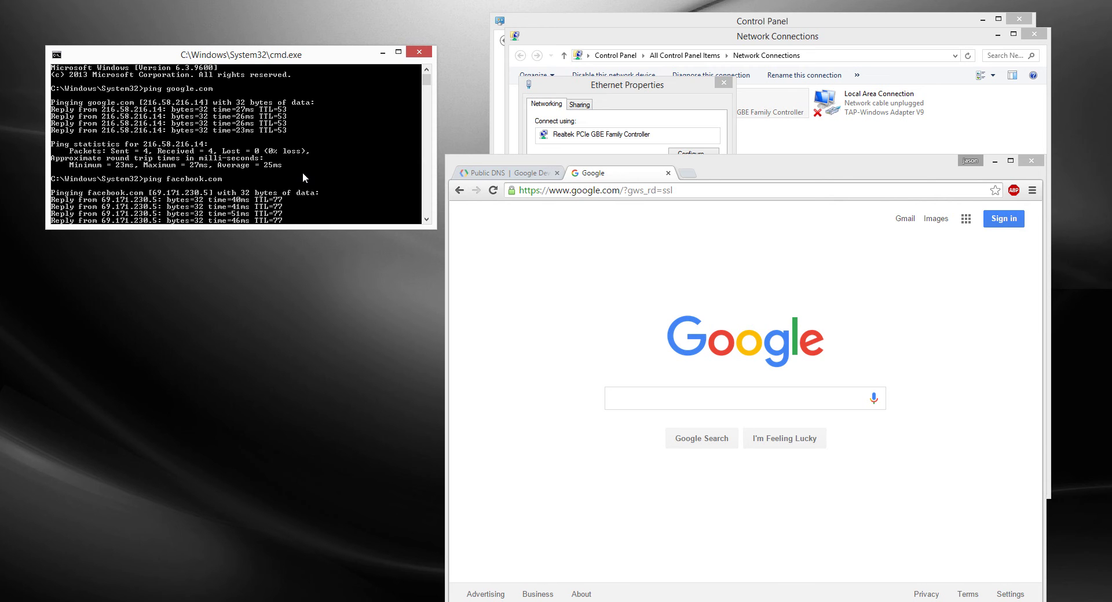
{"action": "scroll", "coordinate": [324, 165], "scroll_direction": "down", "scroll_amount": 8}
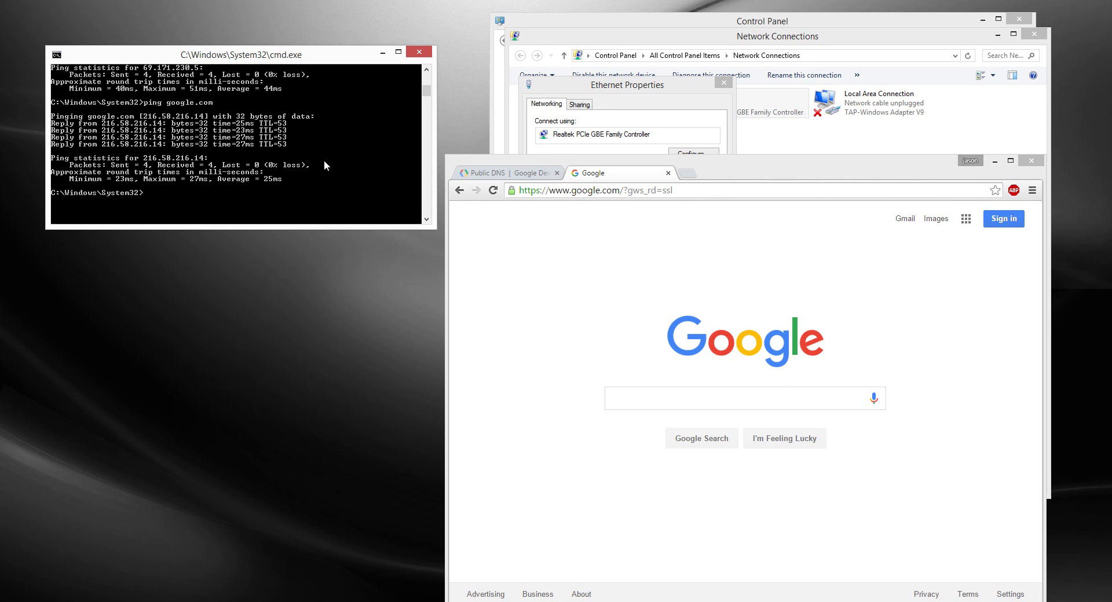
{"action": "scroll", "coordinate": [325, 169], "scroll_direction": "up", "scroll_amount": 1}
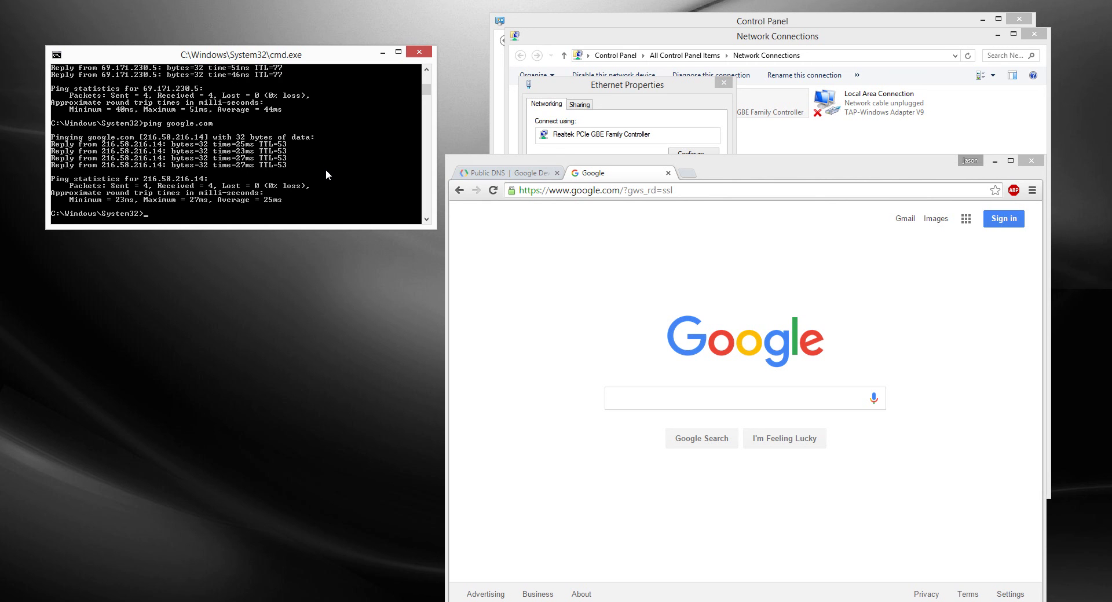
{"action": "scroll", "coordinate": [326, 169], "scroll_direction": "down", "scroll_amount": 1}
Ping facebook.com and review its 4 of 4 replies with 0% loss.
{"action": "type", "text": "ping"}
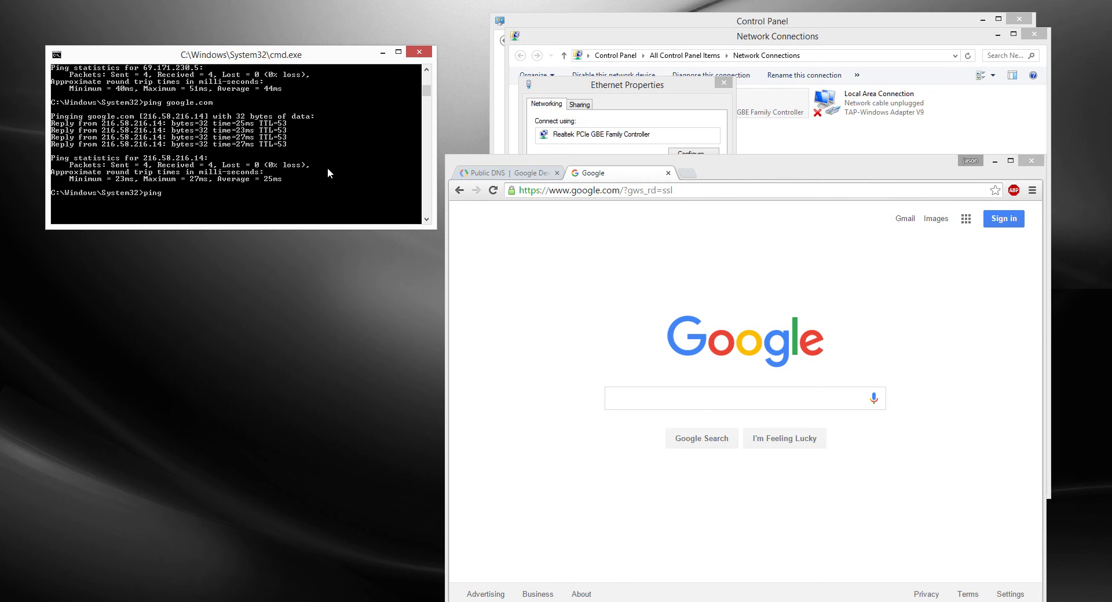
{"action": "type", "text": " facebook.com"}
{"action": "key", "text": "Return"}
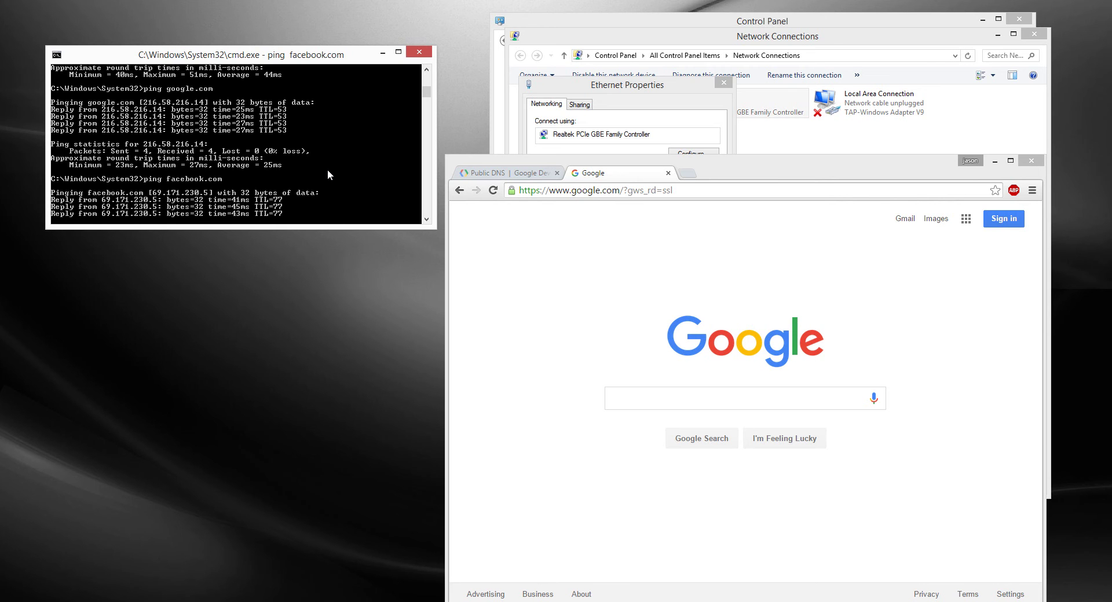
{"action": "scroll", "coordinate": [326, 171], "scroll_direction": "up", "scroll_amount": 5}
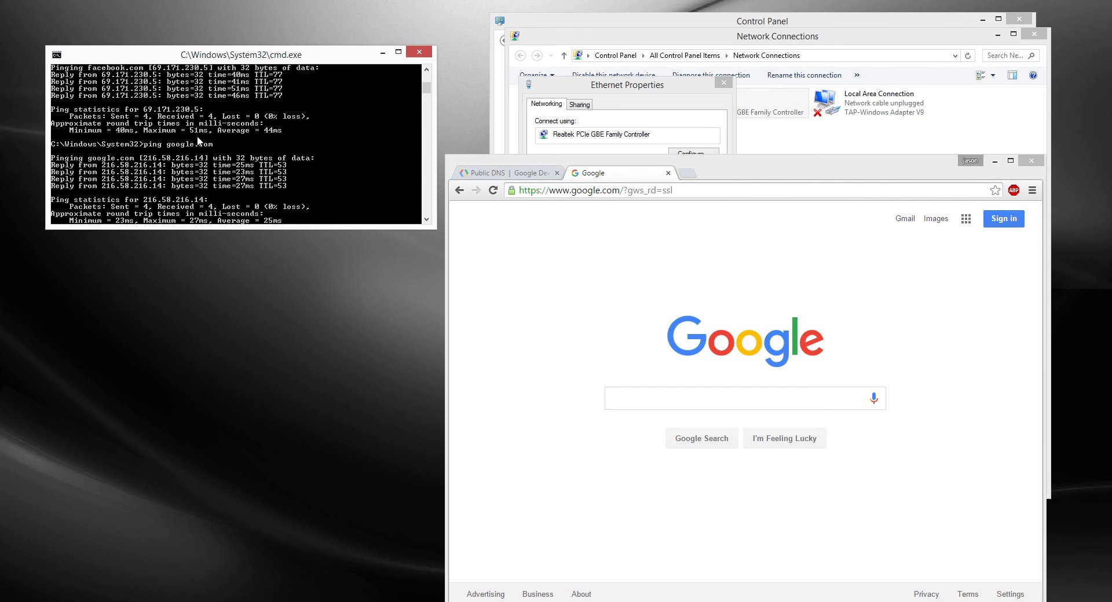
{"action": "scroll", "coordinate": [225, 151], "scroll_direction": "up", "scroll_amount": 1}
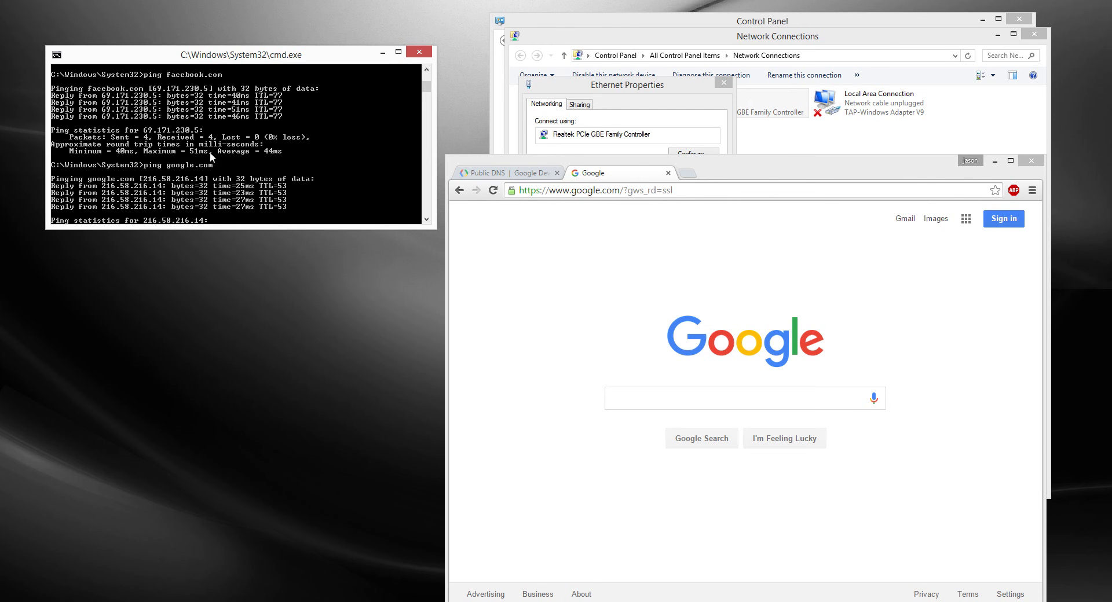
{"action": "scroll", "coordinate": [285, 172], "scroll_direction": "down", "scroll_amount": 7}
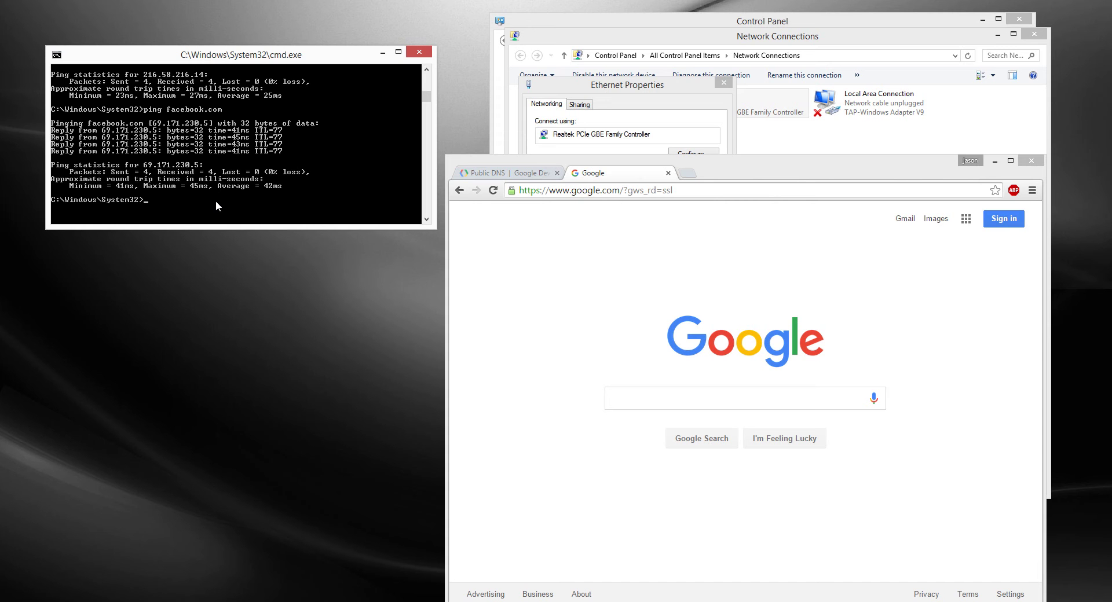
{"action": "scroll", "coordinate": [264, 165], "scroll_direction": "up", "scroll_amount": 5}
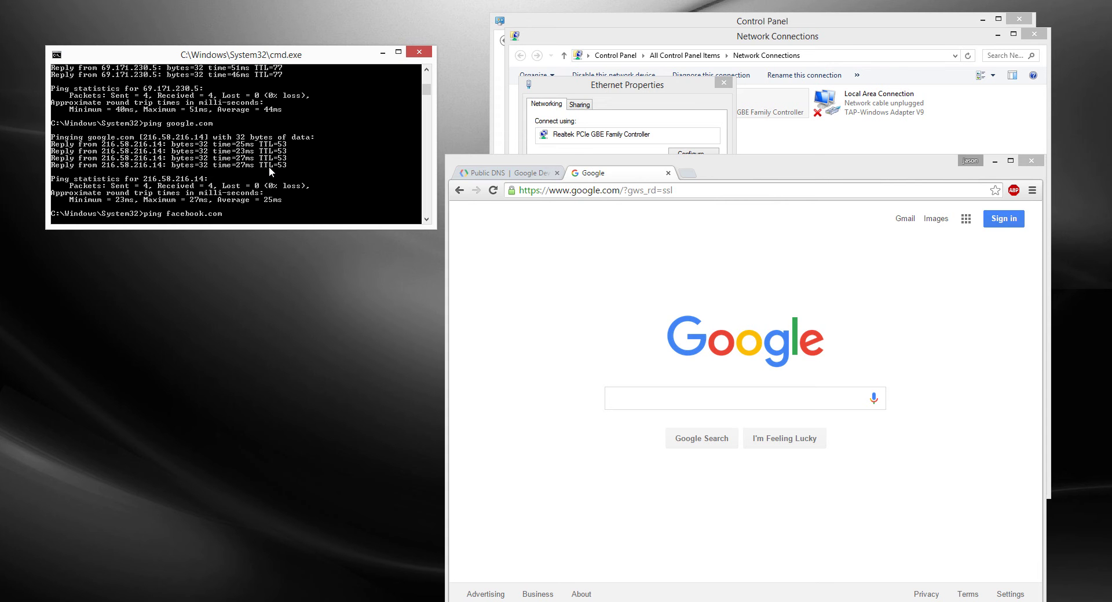
{"action": "scroll", "coordinate": [268, 168], "scroll_direction": "down", "scroll_amount": 5}
{"action": "scroll", "coordinate": [273, 182], "scroll_direction": "up", "scroll_amount": 2}
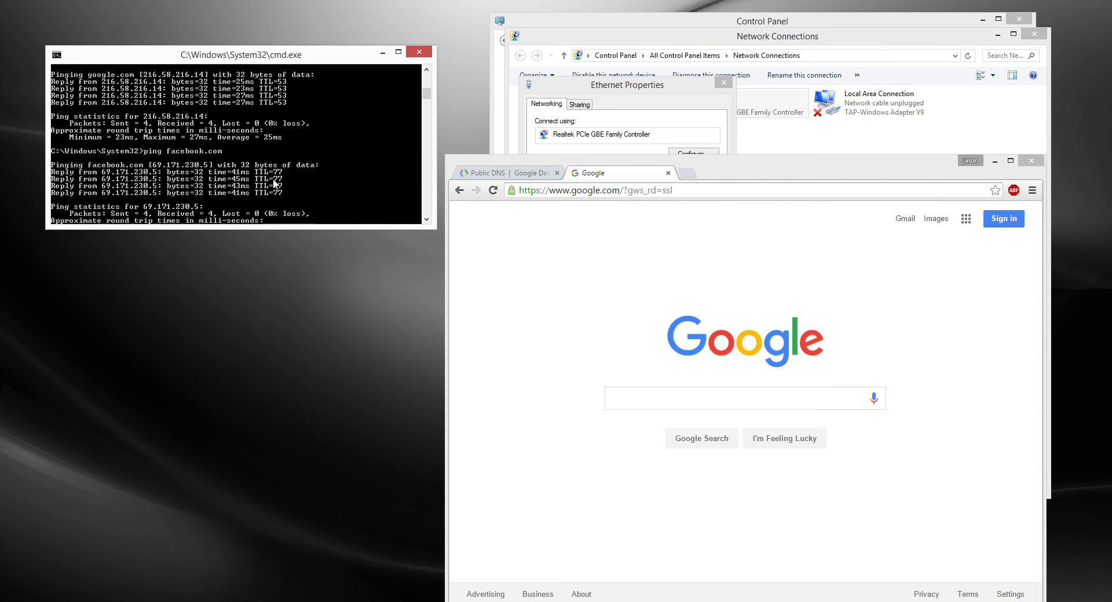
{"action": "scroll", "coordinate": [275, 183], "scroll_direction": "up", "scroll_amount": 5}
{"action": "scroll", "coordinate": [275, 183], "scroll_direction": "down", "scroll_amount": 5}
Search Google for 'opendns' and go to the OpenDNS homepage.
{"action": "left_click", "coordinate": [539, 173]}
{"action": "left_click", "coordinate": [640, 175]}
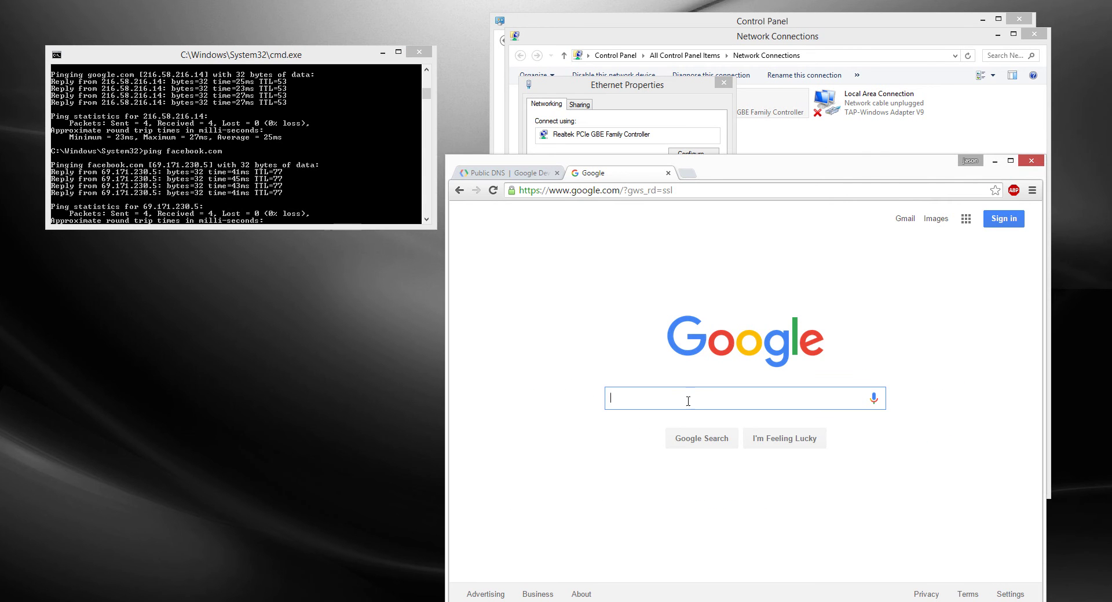
{"action": "type", "text": "opends"}
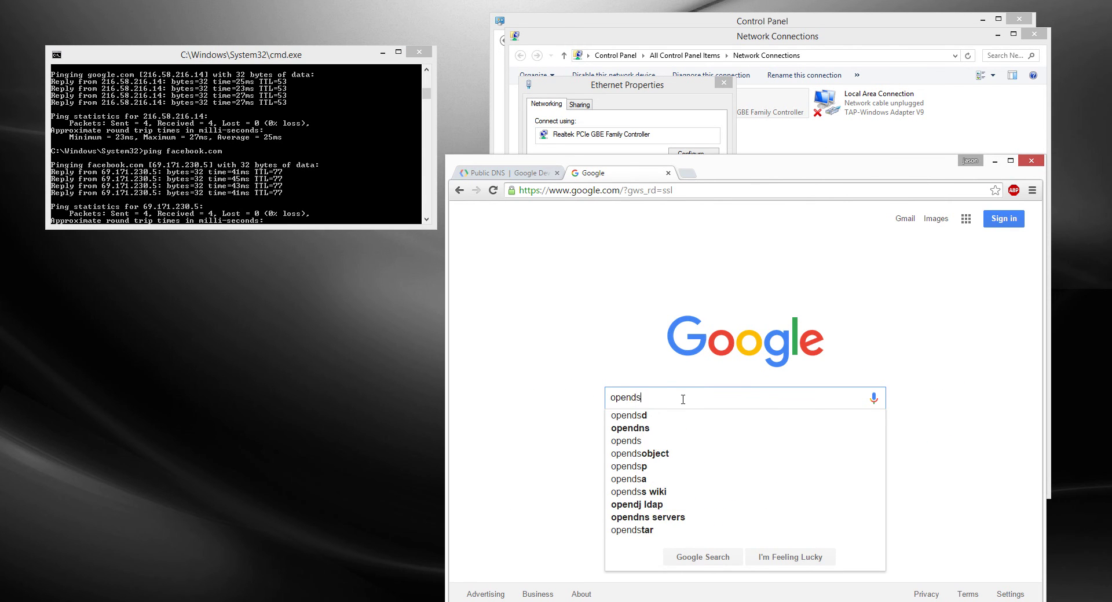
{"action": "key", "text": "BackSpace"}
{"action": "type", "text": "ns"}
{"action": "key", "text": "Return"}
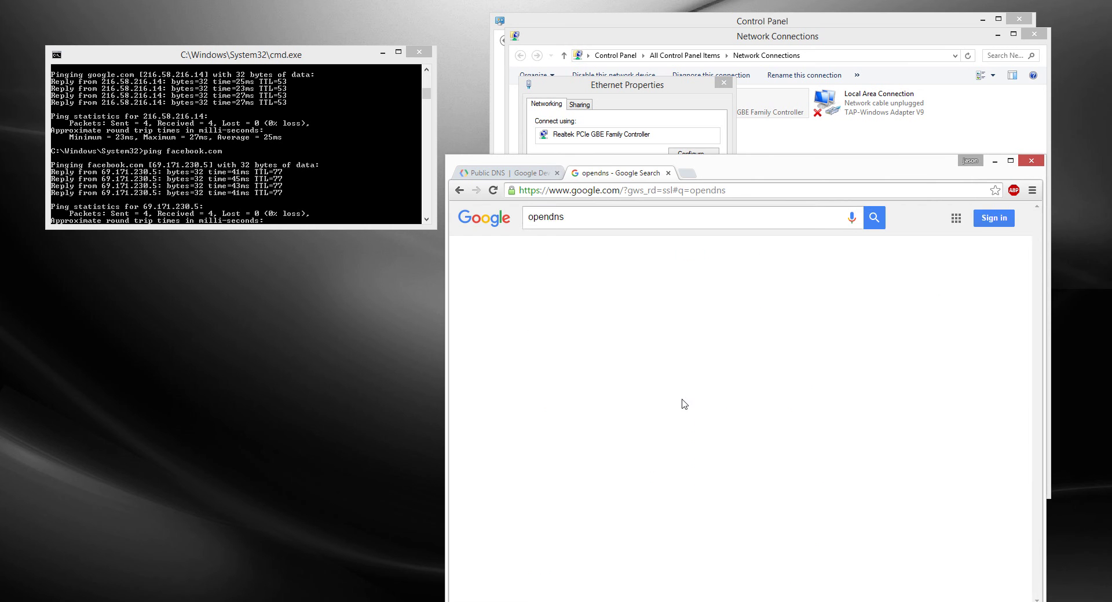
{"action": "left_click", "coordinate": [617, 306]}
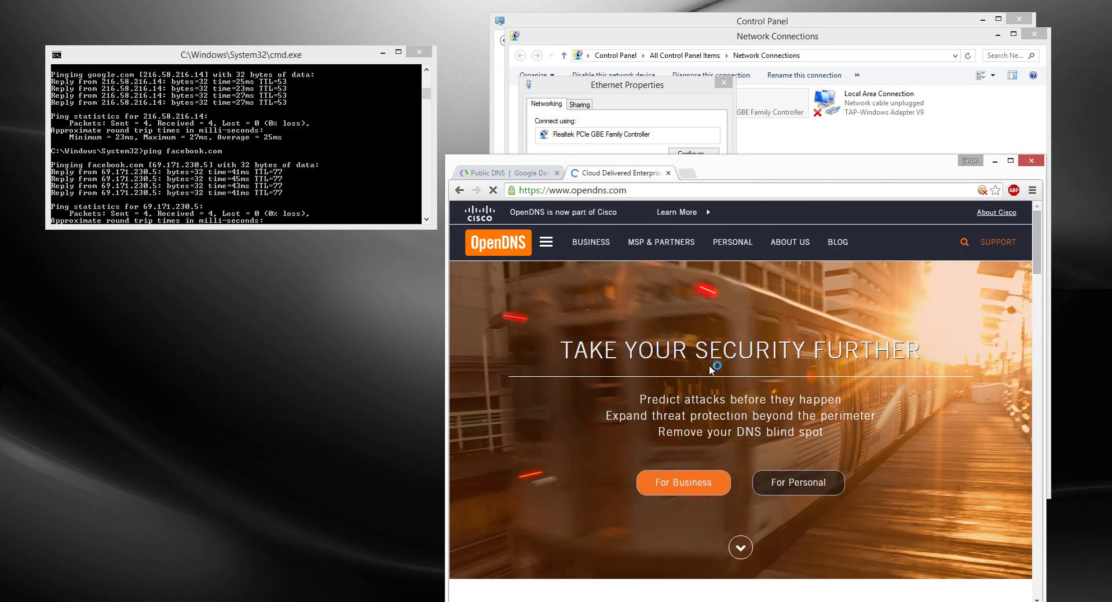
{"action": "scroll", "coordinate": [519, 430], "scroll_direction": "down", "scroll_amount": 5}
{"action": "scroll", "coordinate": [663, 446], "scroll_direction": "down", "scroll_amount": 6}
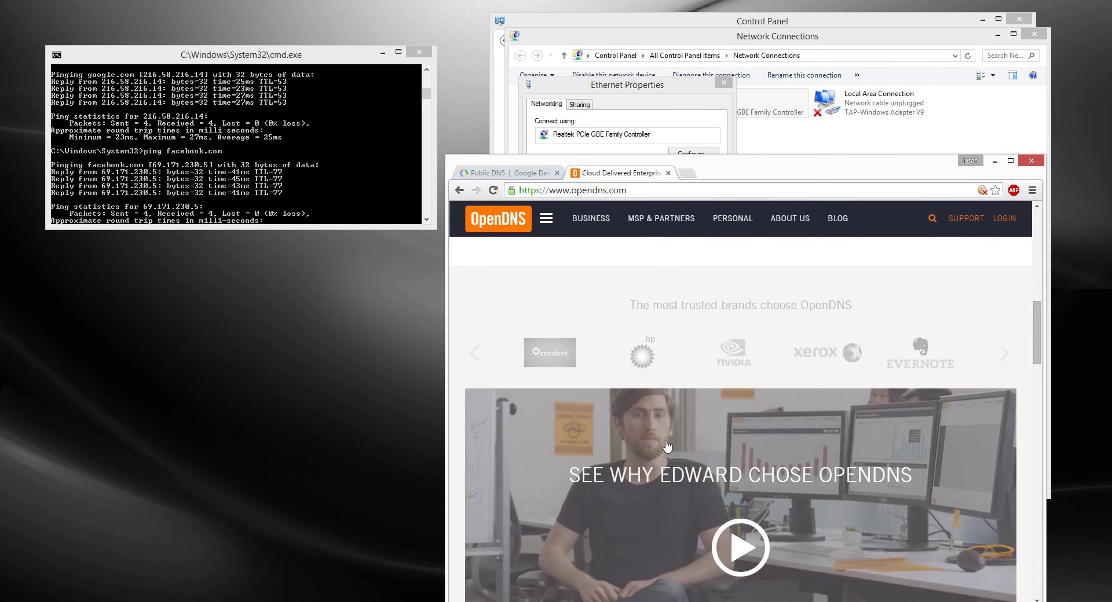
{"action": "scroll", "coordinate": [665, 442], "scroll_direction": "up", "scroll_amount": 9}
{"action": "scroll", "coordinate": [773, 238], "scroll_direction": "down", "scroll_amount": 5}
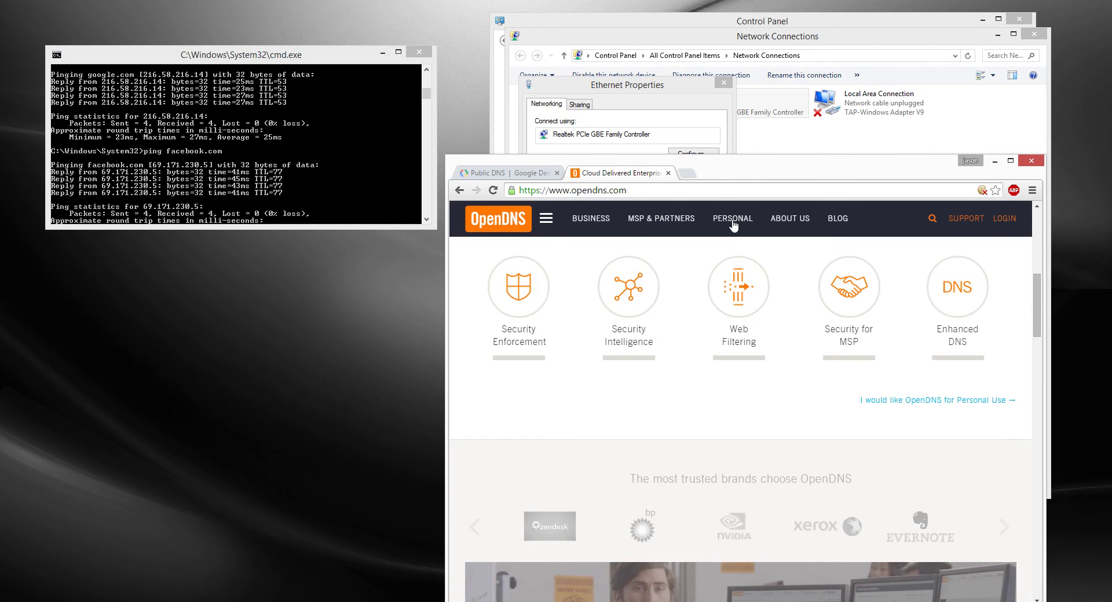
Navigate Personal > Setup Guide > Computers to the Windows 8 Configuration article's DNS servers.
{"action": "left_click", "coordinate": [733, 220]}
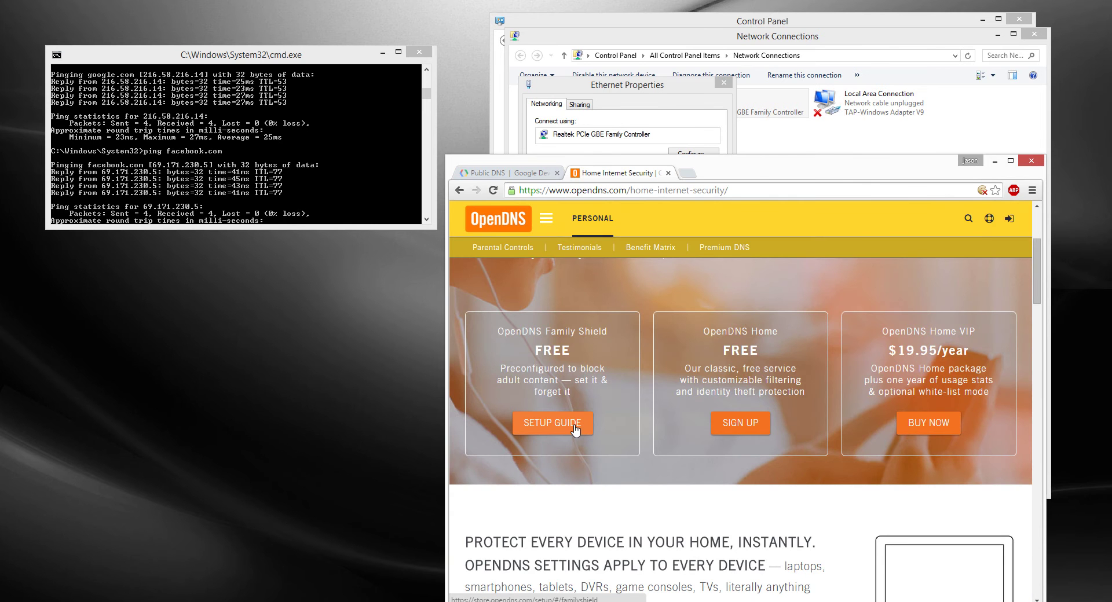
{"action": "left_click", "coordinate": [574, 428]}
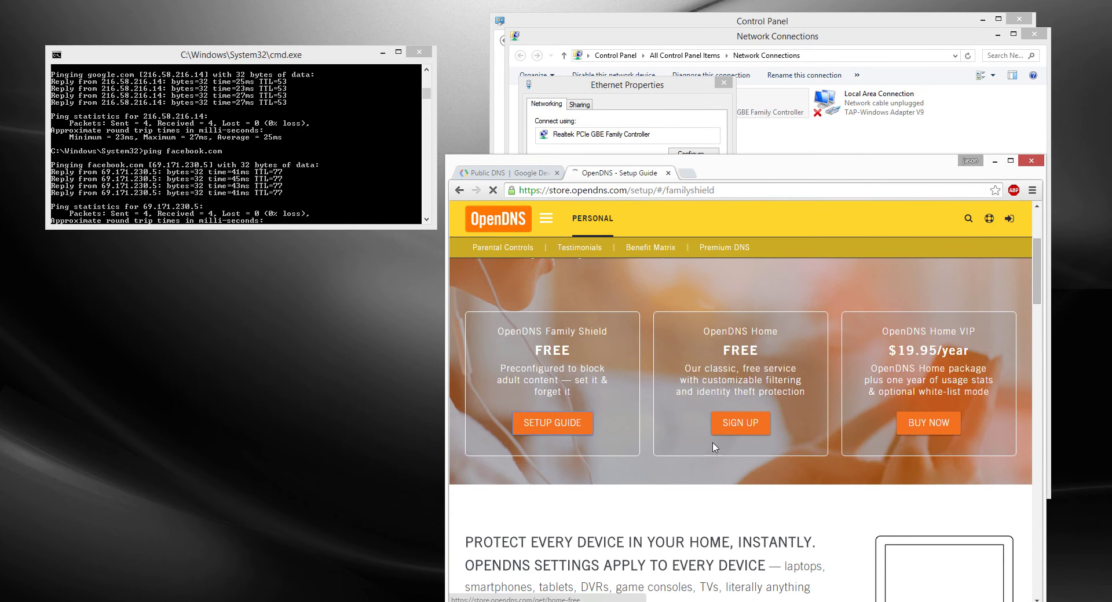
{"action": "scroll", "coordinate": [731, 447], "scroll_direction": "down", "scroll_amount": 4}
{"action": "scroll", "coordinate": [637, 371], "scroll_direction": "up", "scroll_amount": 2}
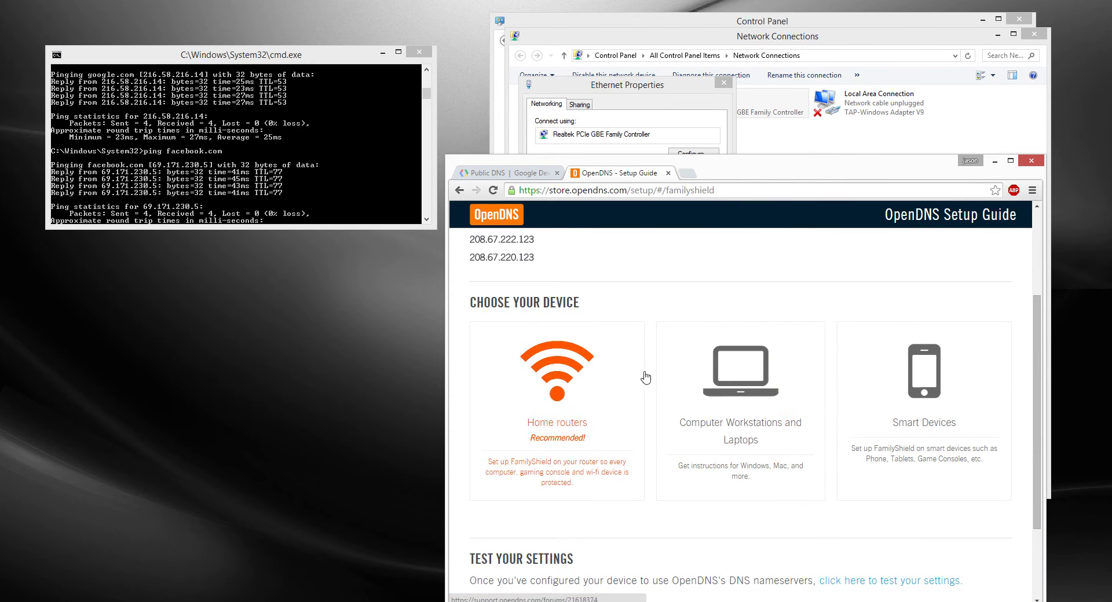
{"action": "left_click", "coordinate": [767, 439]}
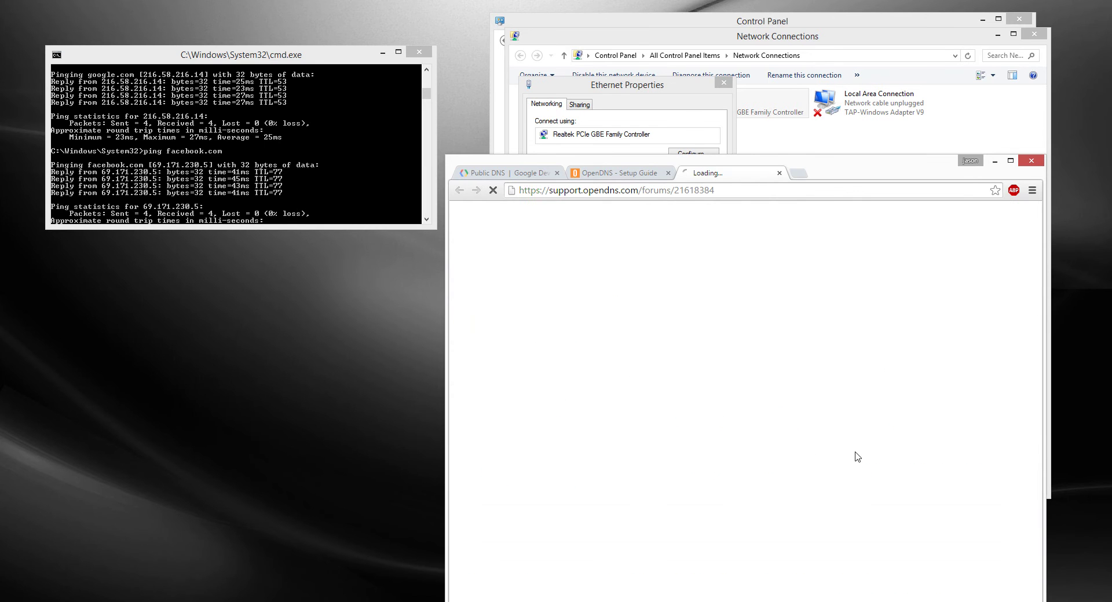
{"action": "key", "text": "ctrl+shift+Tab"}
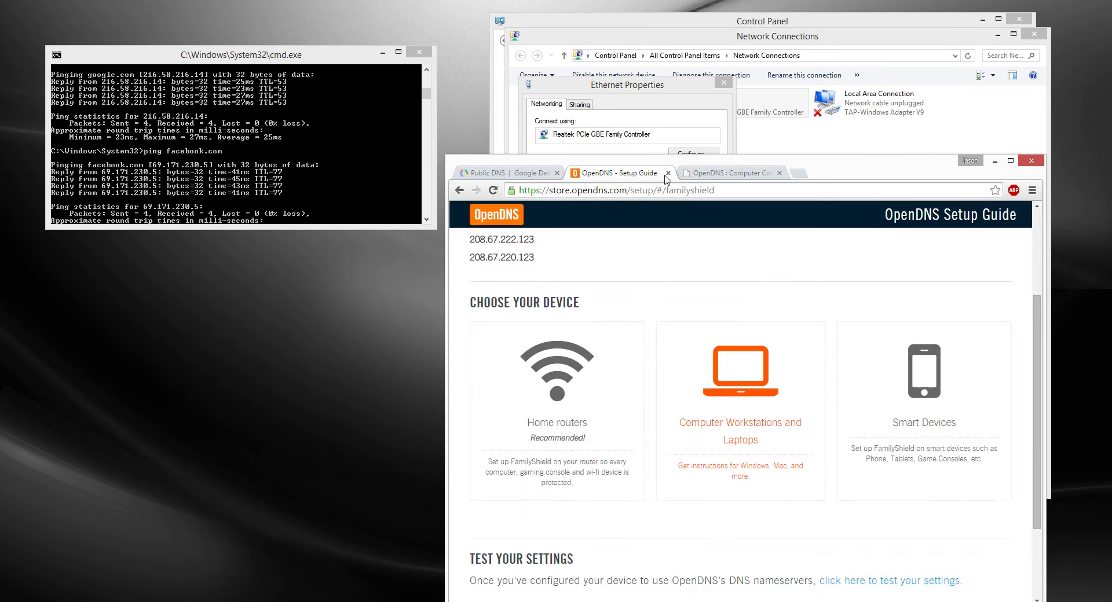
{"action": "key", "text": "ctrl+w"}
{"action": "scroll", "coordinate": [776, 336], "scroll_direction": "down", "scroll_amount": 5}
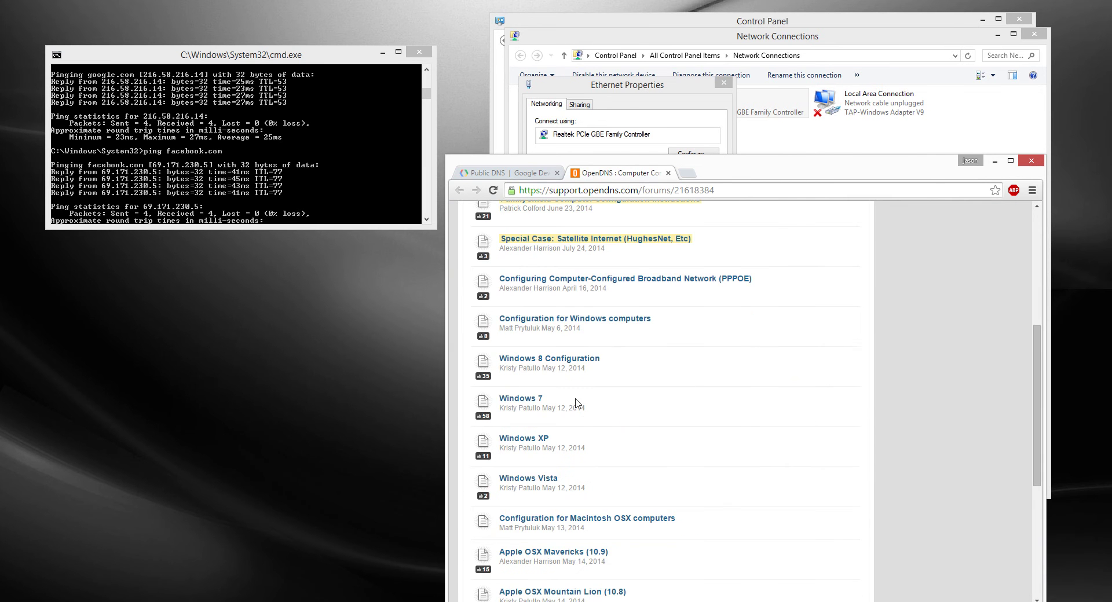
{"action": "left_click", "coordinate": [548, 363]}
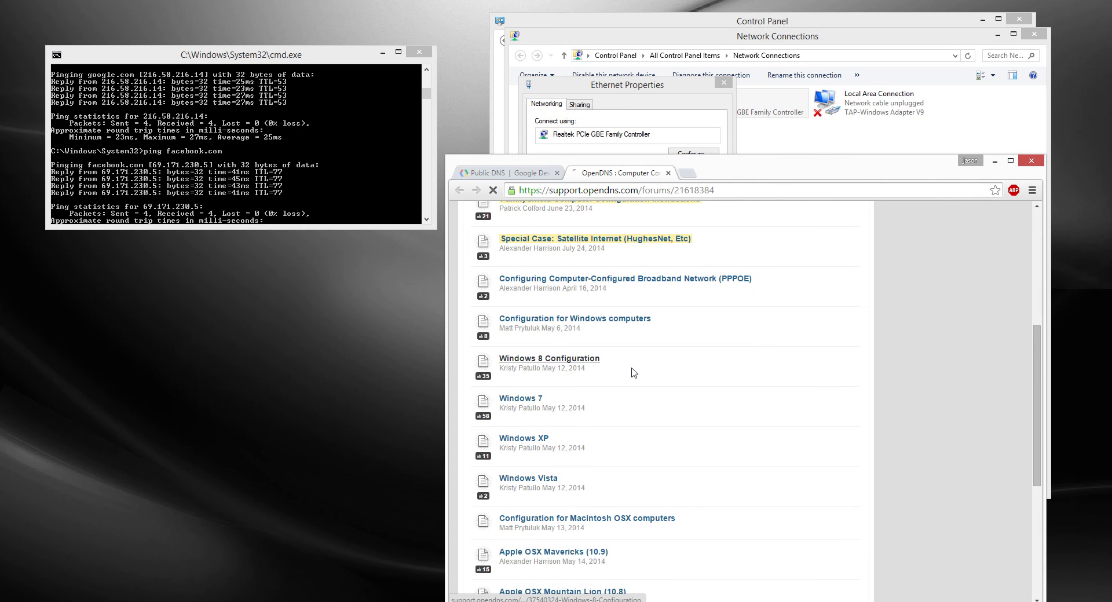
{"action": "scroll", "coordinate": [745, 392], "scroll_direction": "down", "scroll_amount": 15}
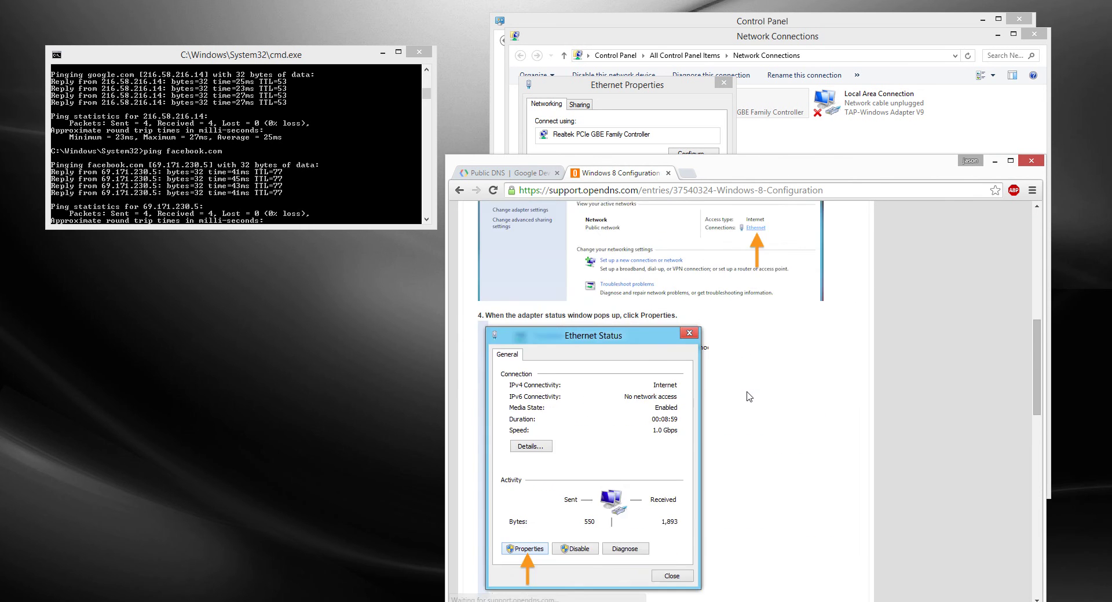
{"action": "scroll", "coordinate": [749, 397], "scroll_direction": "down", "scroll_amount": 15}
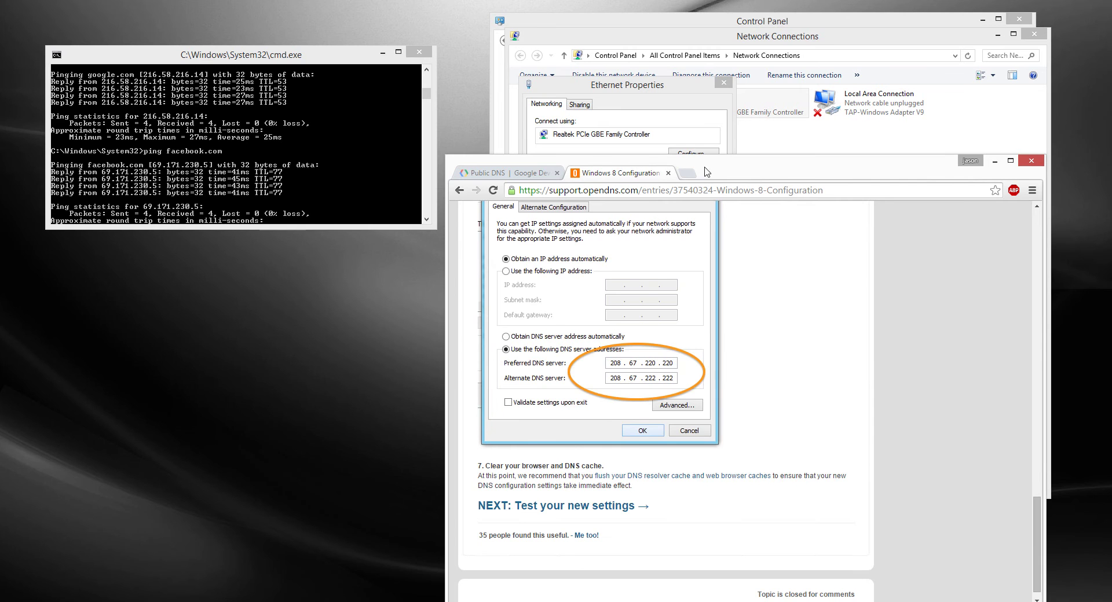
{"action": "left_click_drag", "start_coordinate": [711, 169], "coordinate": [315, 115]}
Close the old Ethernet Properties, Network Connections and Control Panel windows.
{"action": "left_click", "coordinate": [691, 291]}
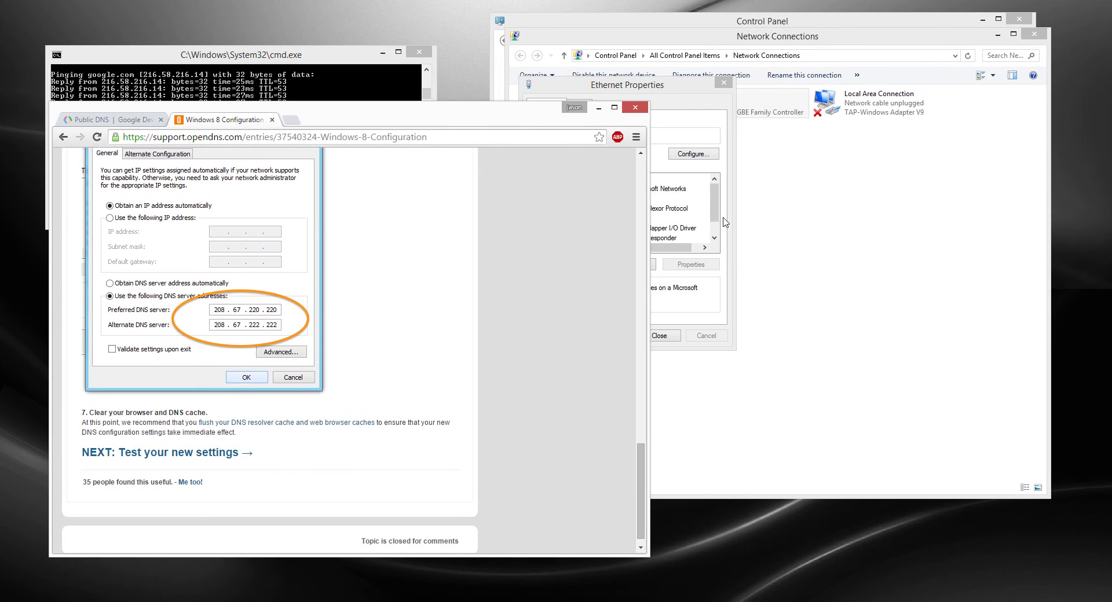
{"action": "left_click", "coordinate": [716, 238]}
{"action": "left_click", "coordinate": [675, 336]}
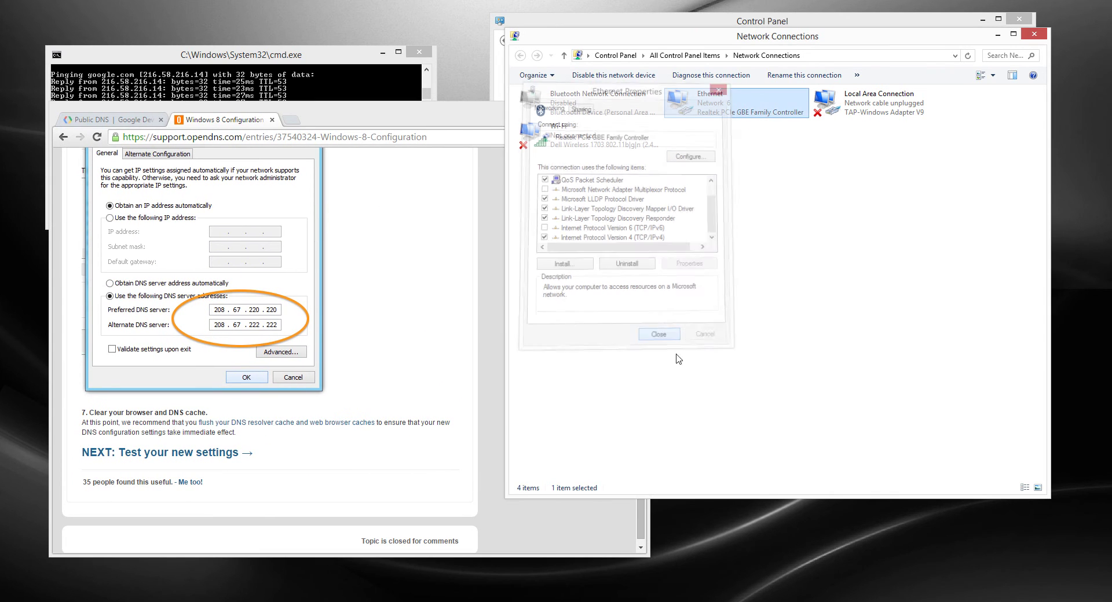
{"action": "left_click", "coordinate": [2, 597]}
{"action": "mouse_move", "coordinate": [87, 457]}
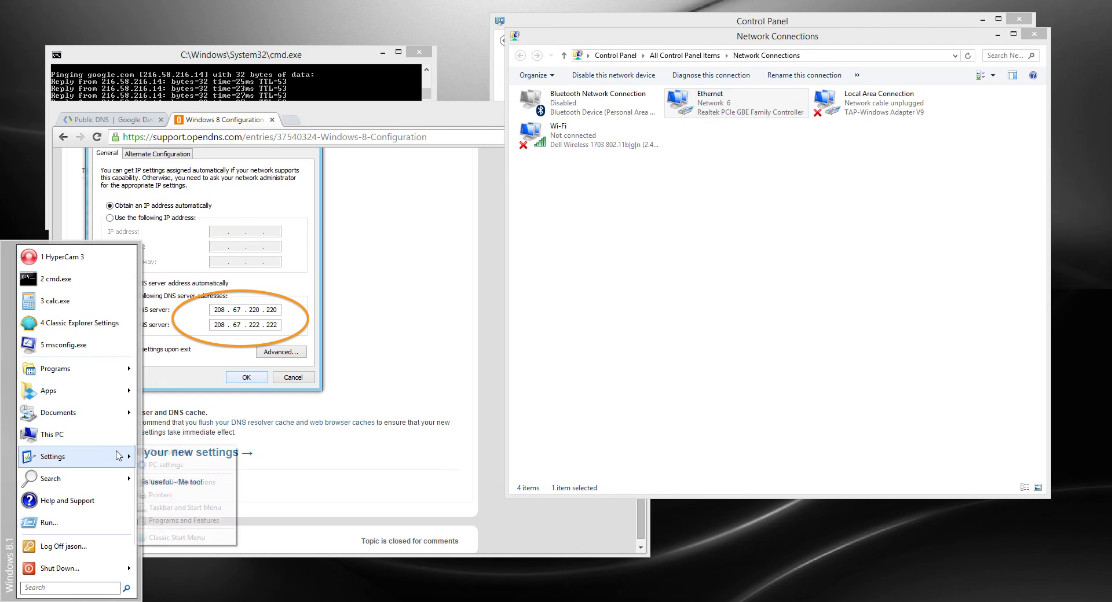
{"action": "left_click", "coordinate": [182, 482]}
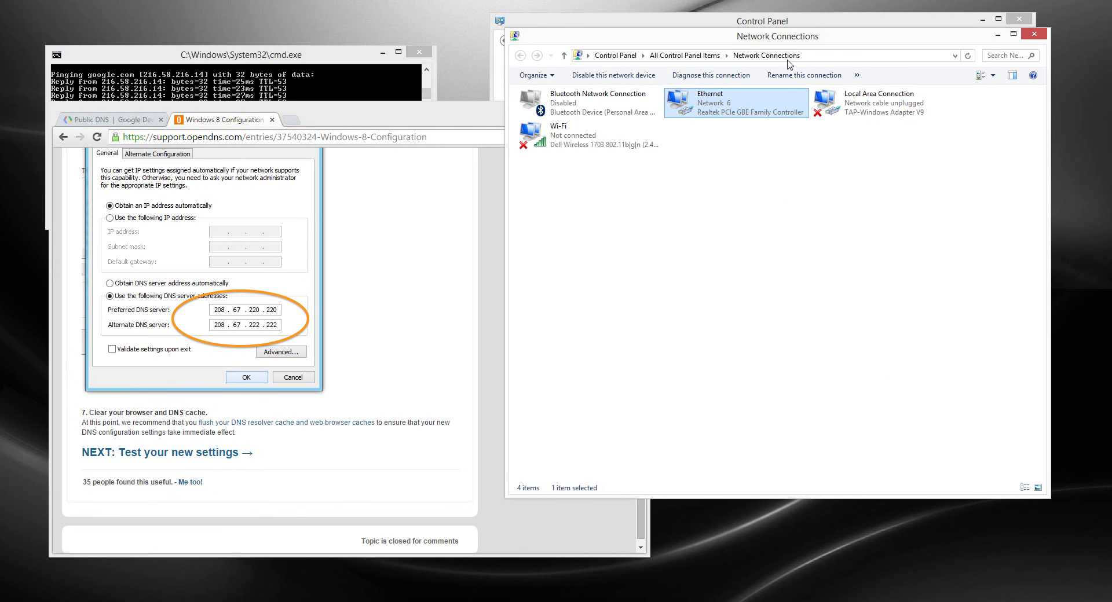
{"action": "left_click_drag", "start_coordinate": [787, 43], "coordinate": [825, 77]}
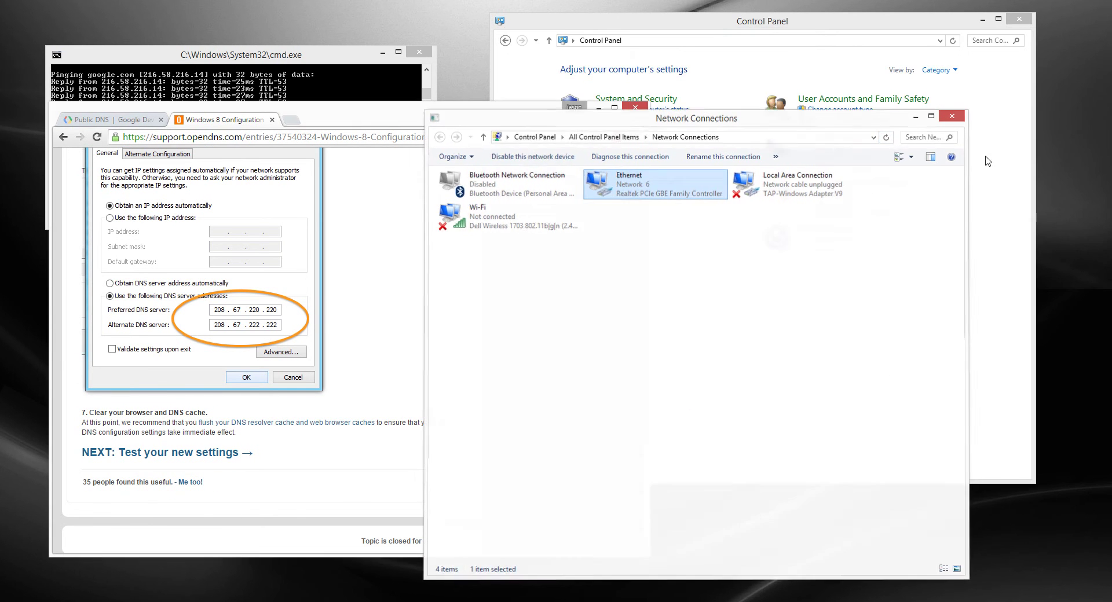
{"action": "left_click", "coordinate": [954, 119]}
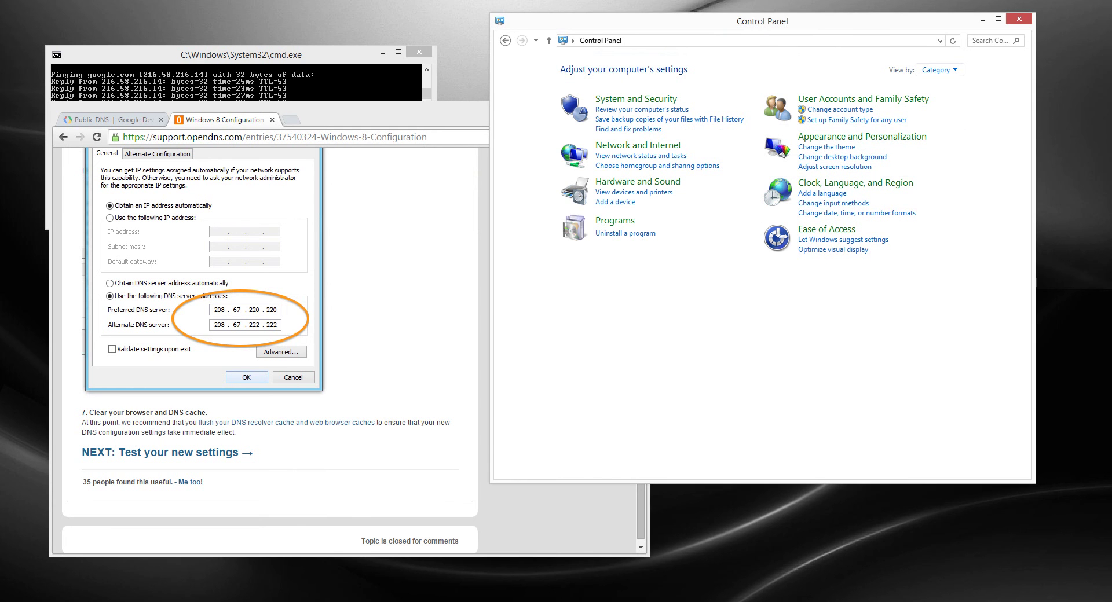
{"action": "left_click", "coordinate": [983, 526]}
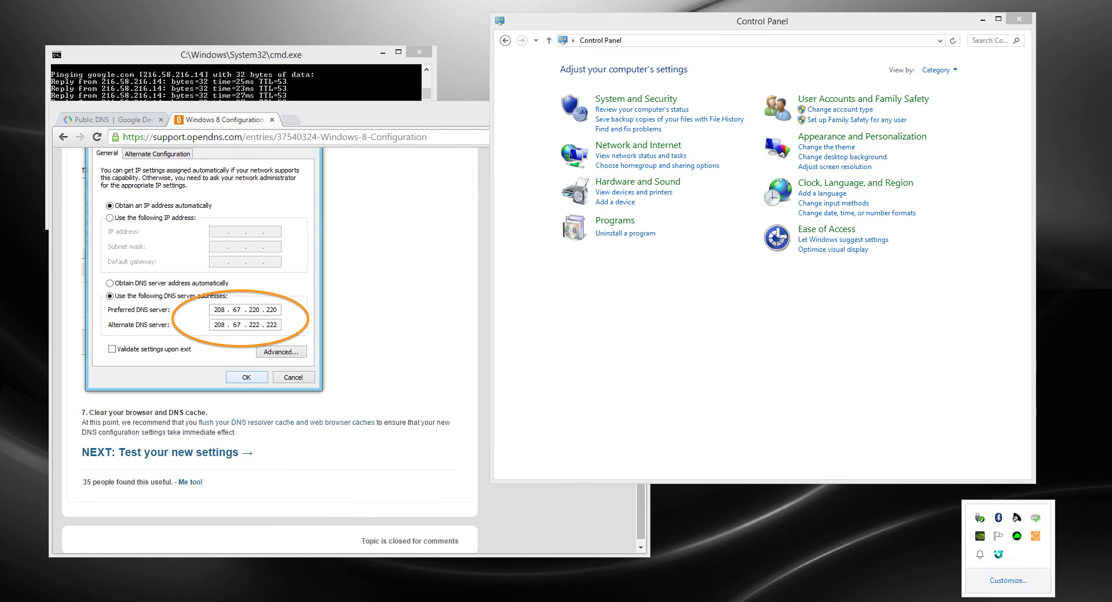
{"action": "left_click", "coordinate": [1018, 20]}
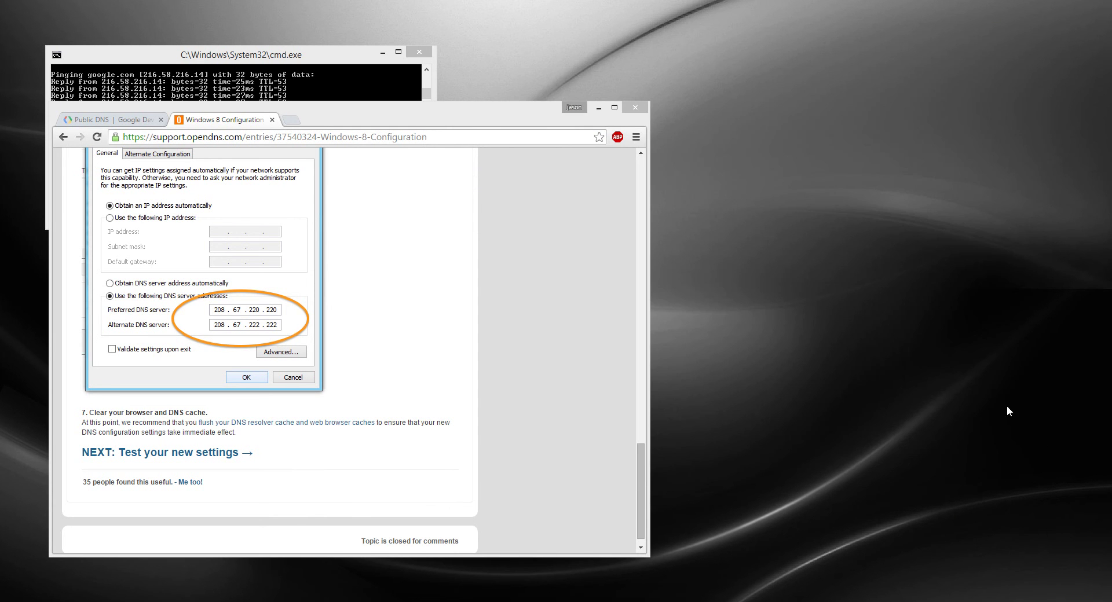
Search Control Panel for 'network' and open Change adapter settings from Network and Sharing Center.
{"action": "left_click", "coordinate": [2, 580]}
{"action": "mouse_move", "coordinate": [80, 468]}
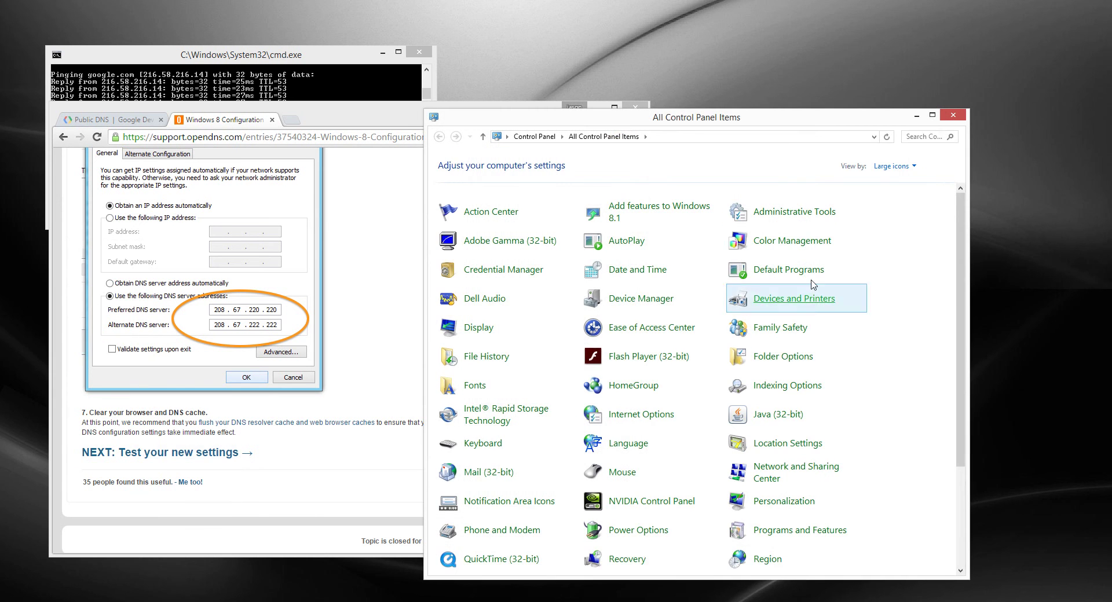
{"action": "left_click", "coordinate": [906, 138]}
{"action": "type", "text": "n"}
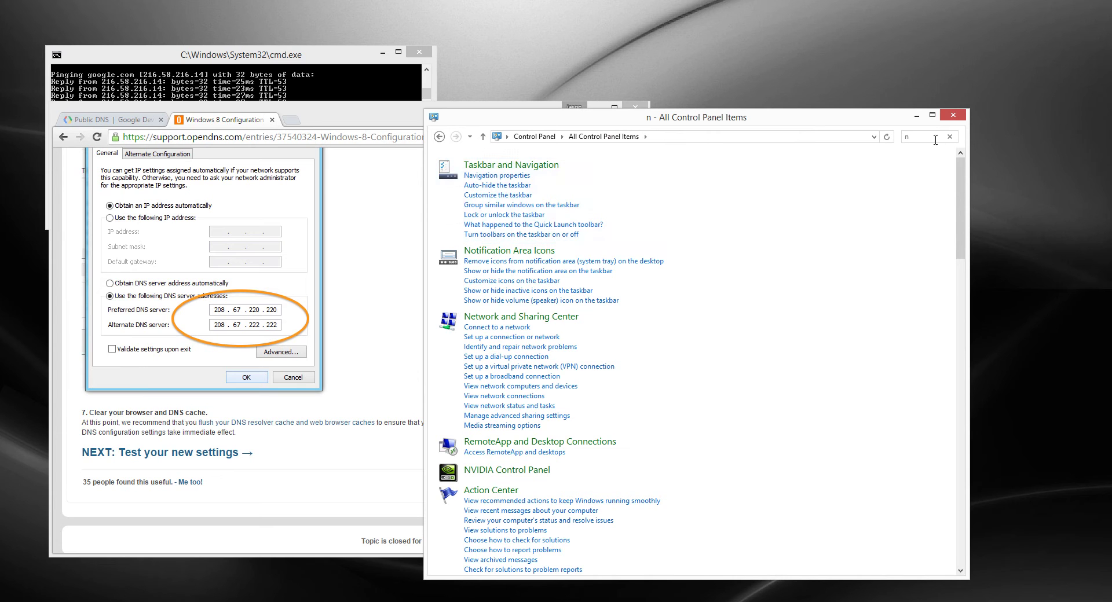
{"action": "type", "text": "network"}
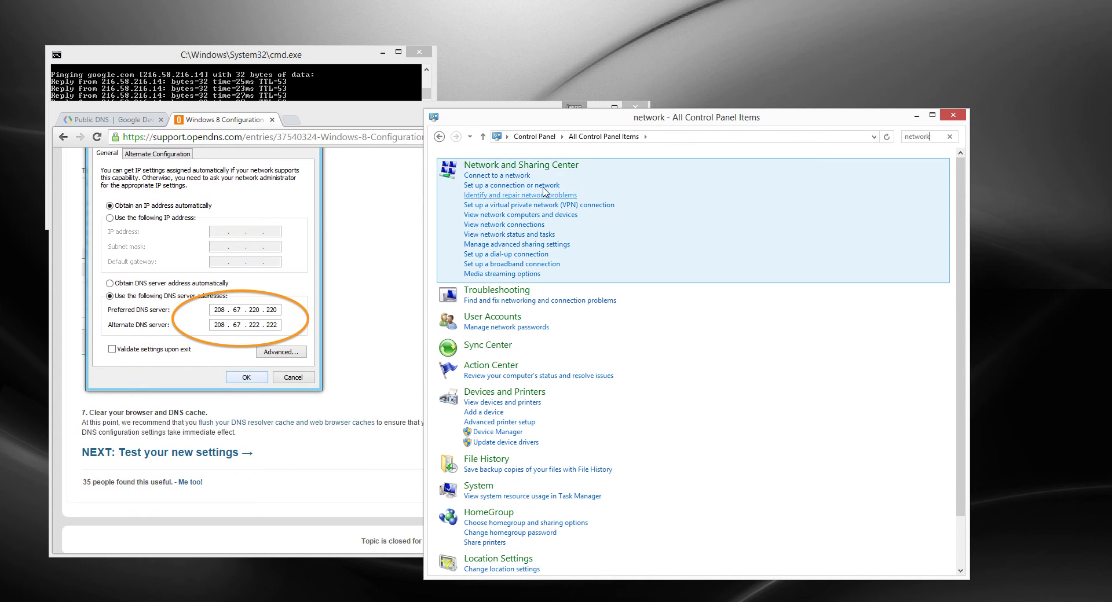
{"action": "left_click", "coordinate": [531, 167]}
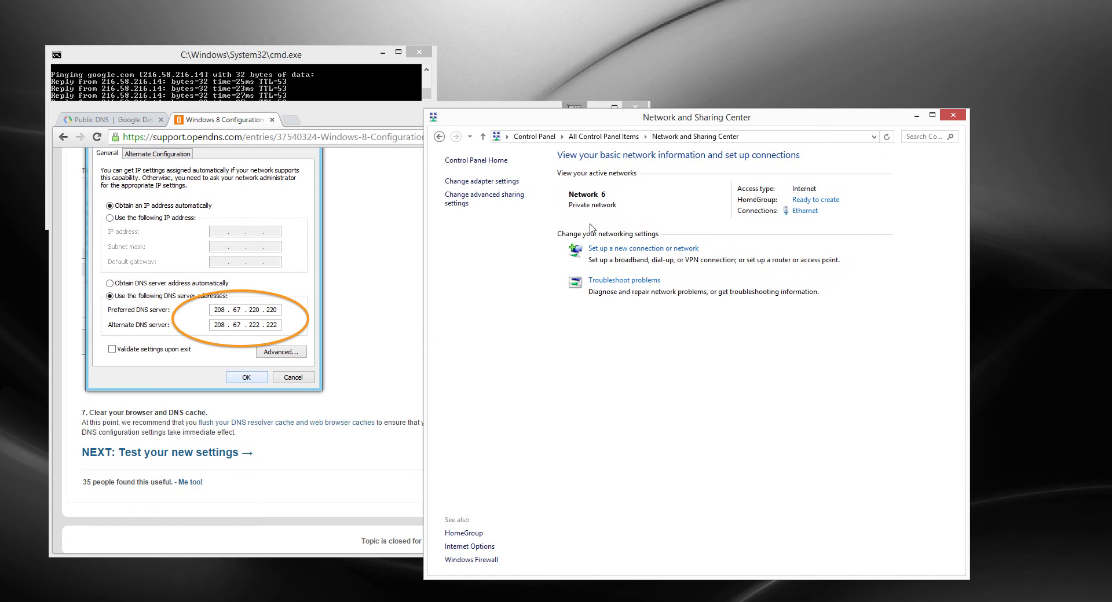
{"action": "left_click", "coordinate": [510, 184]}
Verify Ethernet's IPv4 DNS reads 208.67.220.220 and 208.67.222.222, then OK and close Properties.
{"action": "right_click", "coordinate": [653, 196]}
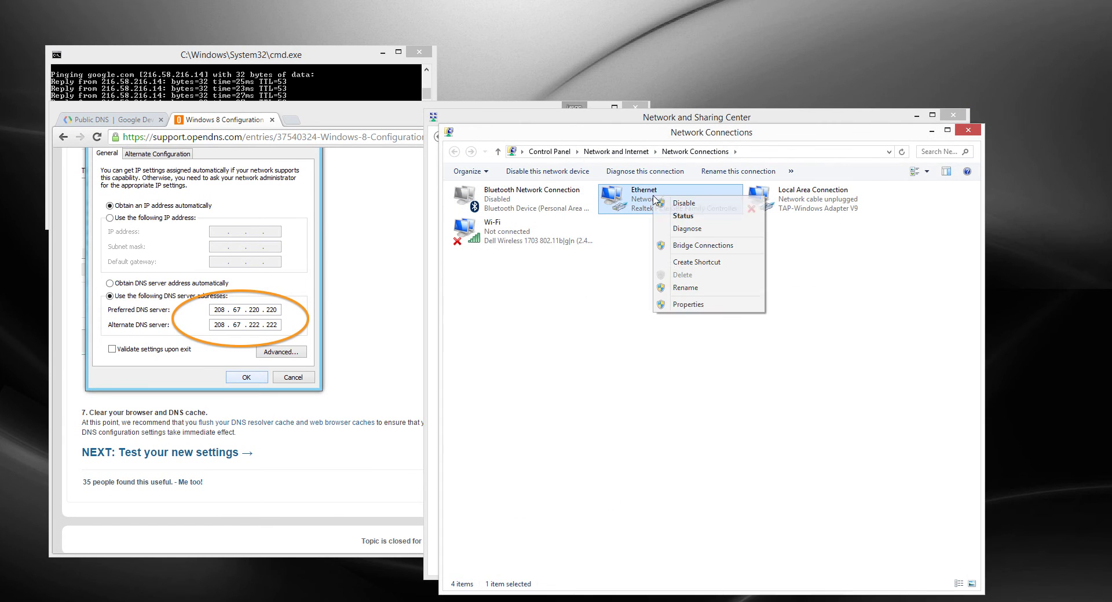
{"action": "left_click", "coordinate": [701, 313]}
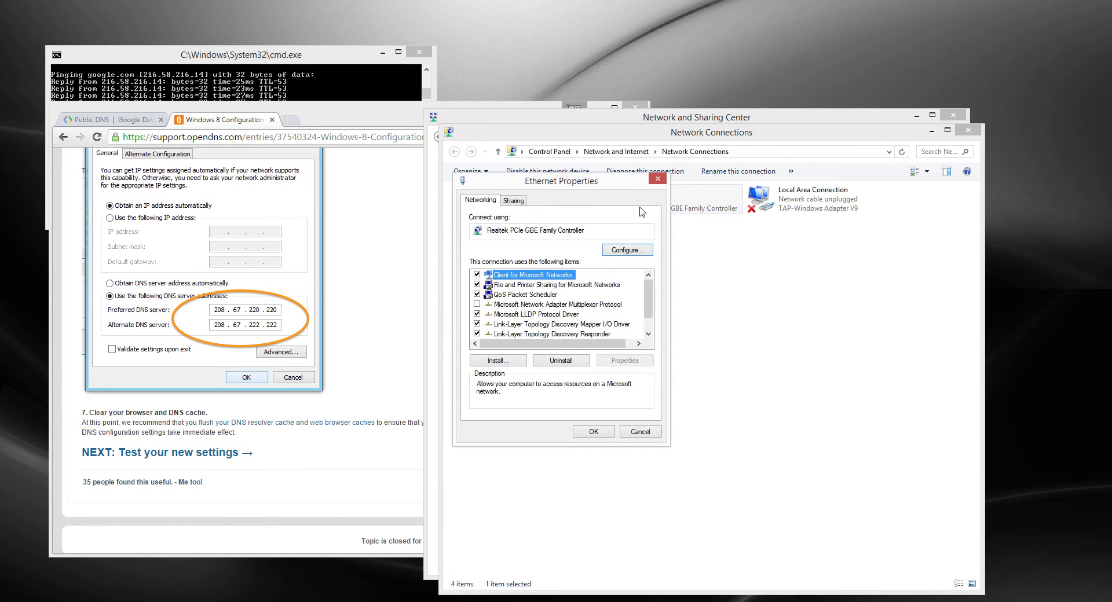
{"action": "left_click_drag", "start_coordinate": [579, 183], "coordinate": [338, 154]}
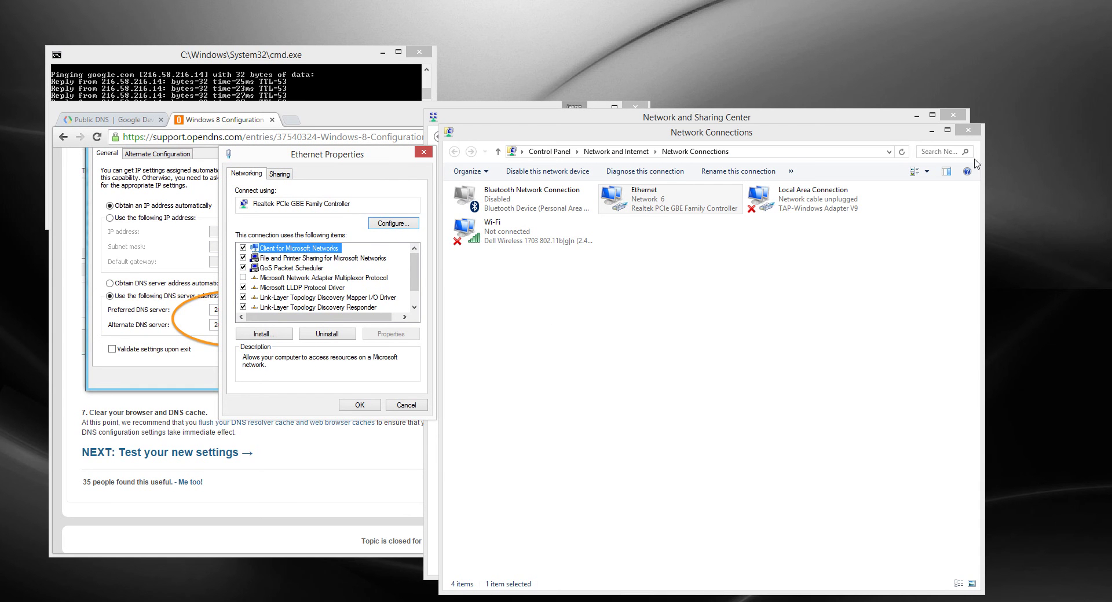
{"action": "left_click_drag", "start_coordinate": [325, 154], "coordinate": [769, 189]}
{"action": "left_click", "coordinate": [858, 343]}
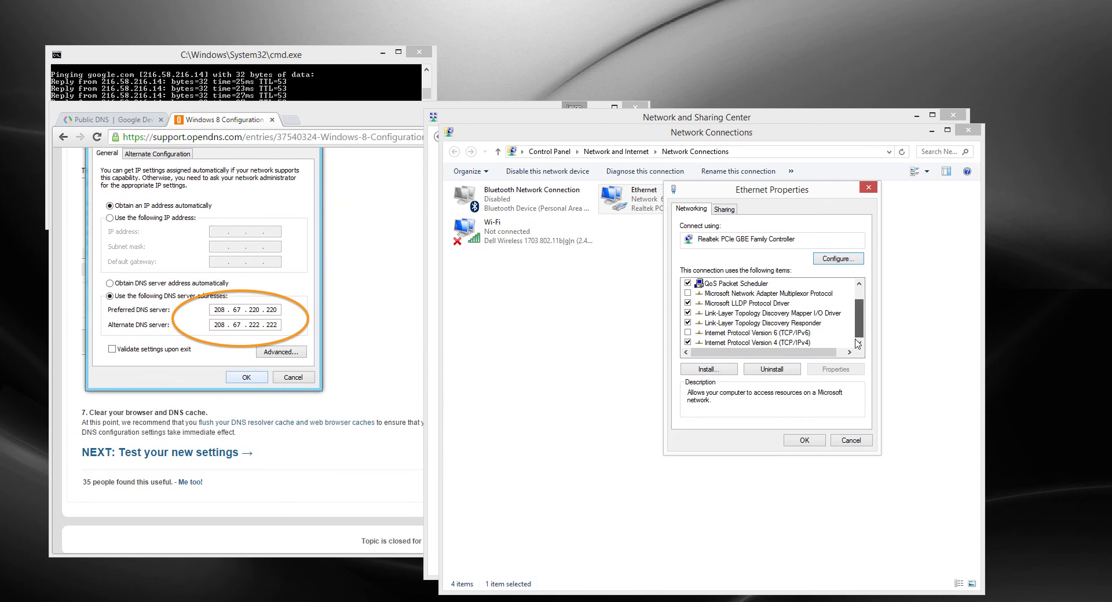
{"action": "double_click", "coordinate": [788, 343]}
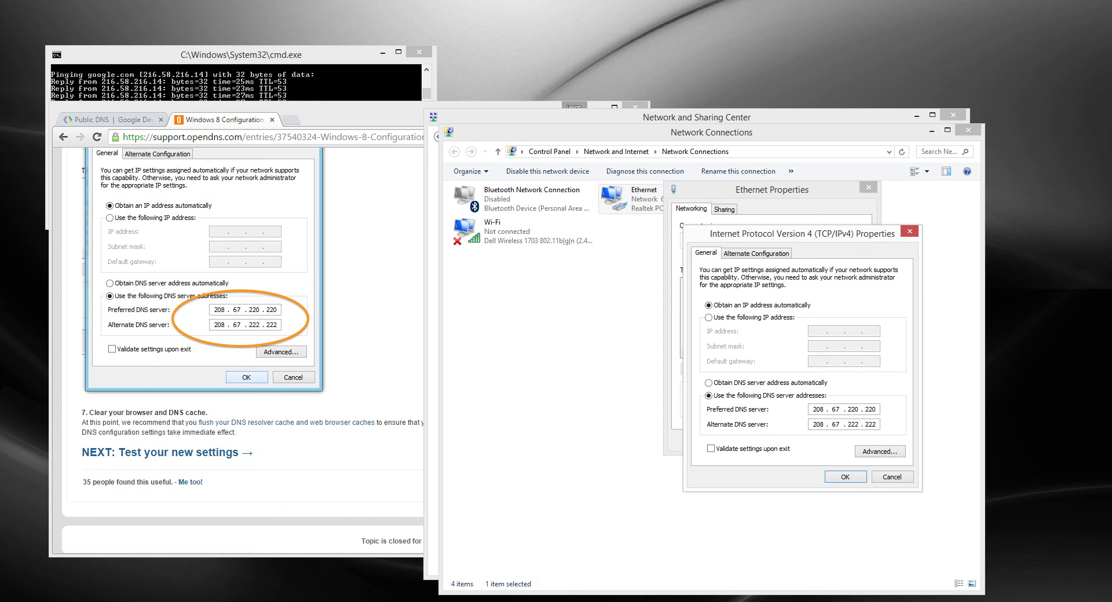
{"action": "left_click", "coordinate": [846, 476]}
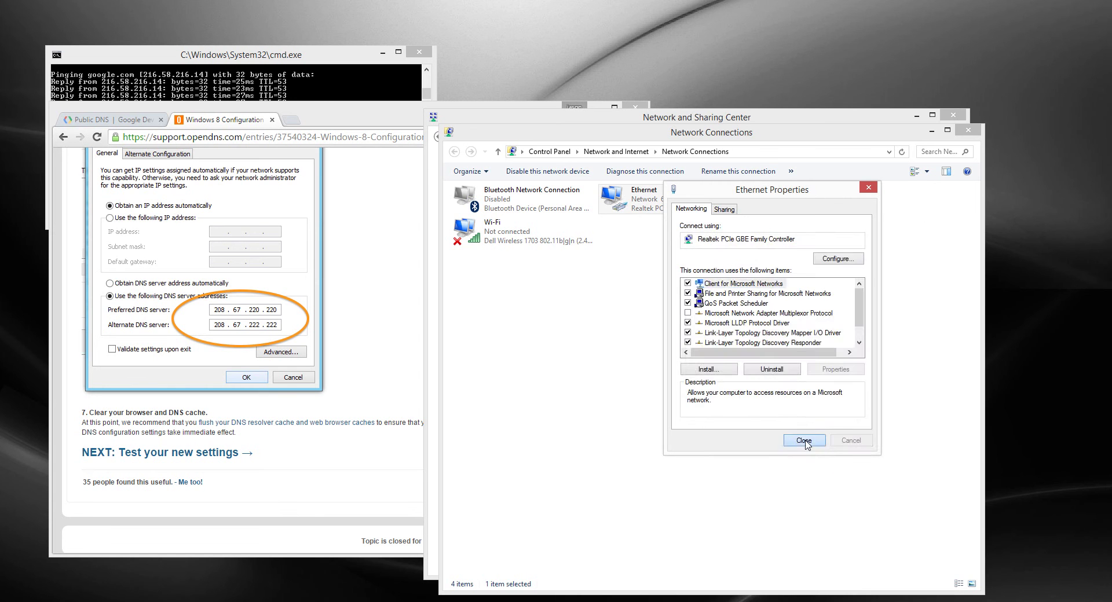
{"action": "left_click", "coordinate": [814, 446]}
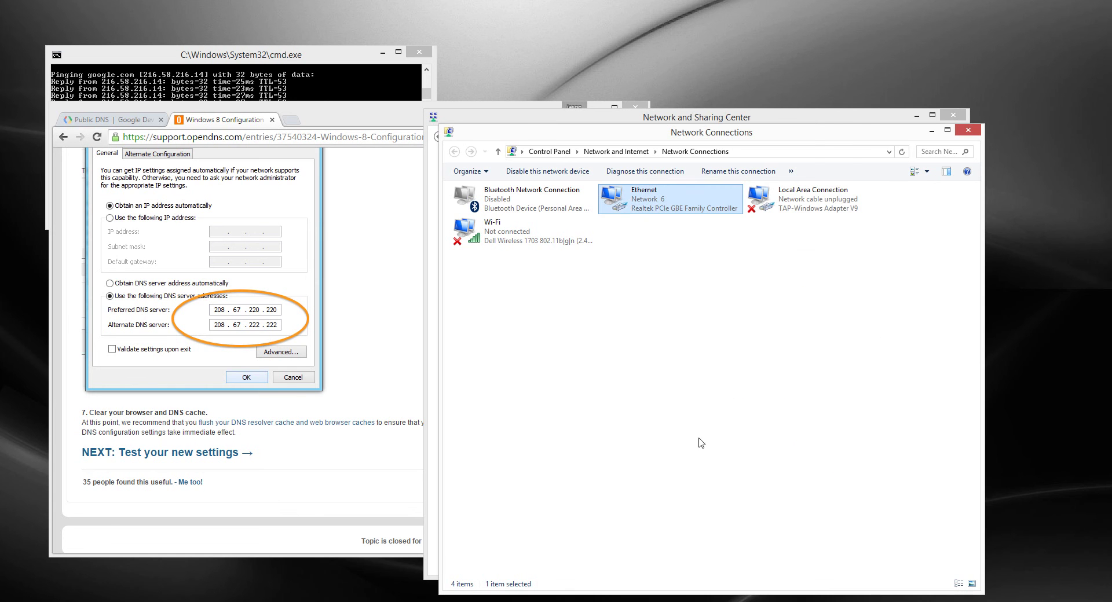
Clear the Command Prompt with cls and ping facebook.com, averaging 40ms with 0% loss.
{"action": "left_click", "coordinate": [335, 82]}
{"action": "scroll", "coordinate": [396, 175], "scroll_direction": "down", "scroll_amount": 6}
{"action": "scroll", "coordinate": [365, 165], "scroll_direction": "up", "scroll_amount": 2}
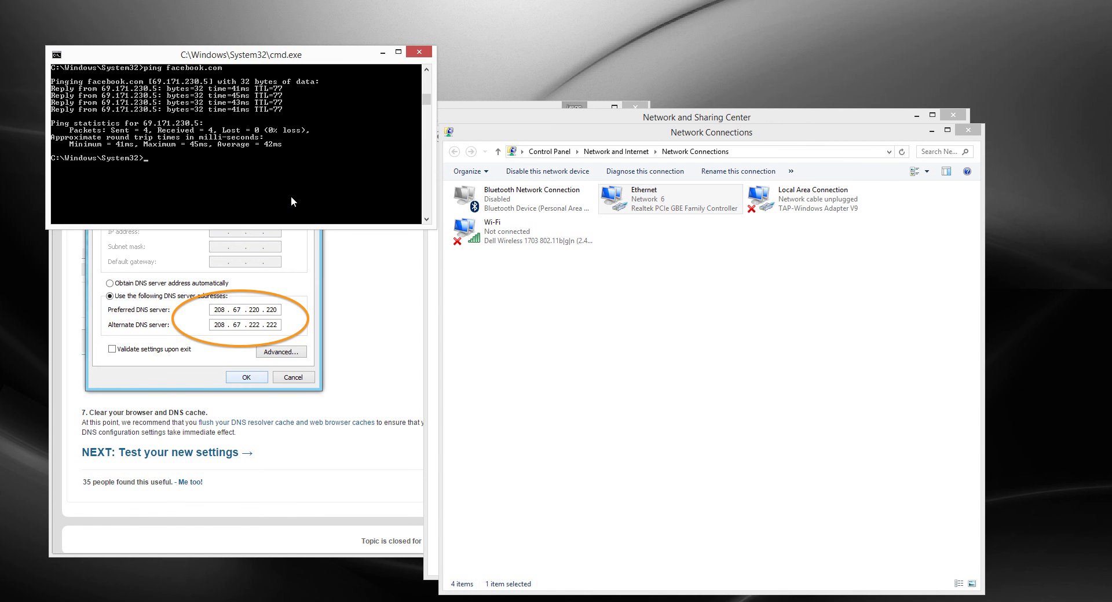
{"action": "type", "text": "cls"}
{"action": "key", "text": "Return"}
{"action": "type", "text": "pin"}
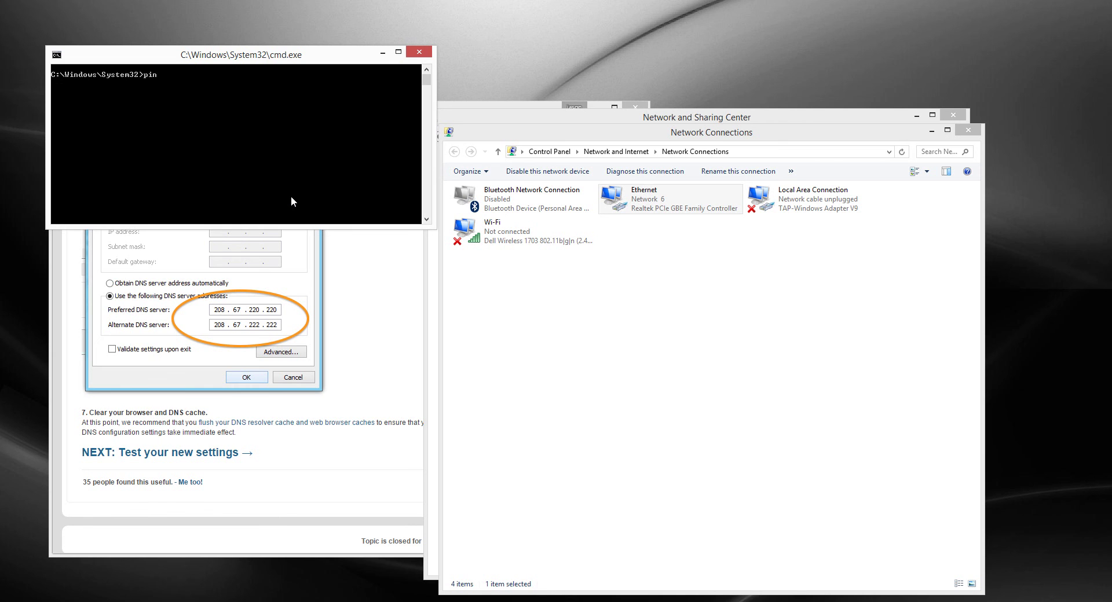
{"action": "type", "text": "g facebook.com"}
{"action": "key", "text": "Return"}
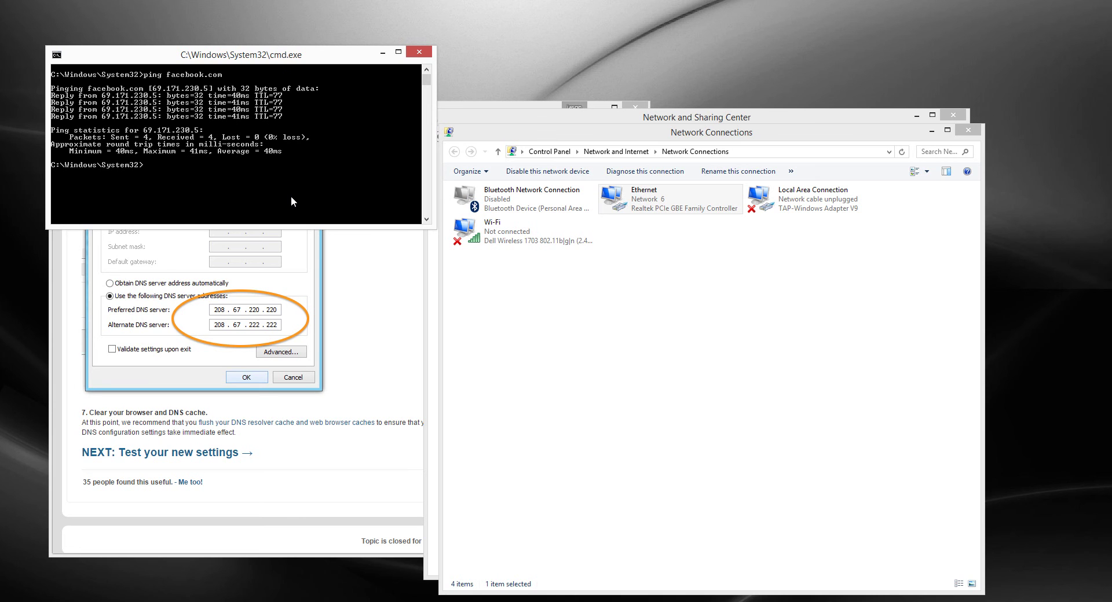
Ping google.com, getting a 24ms average with 0% loss.
{"action": "type", "text": "ping google.com"}
{"action": "key", "text": "Return"}
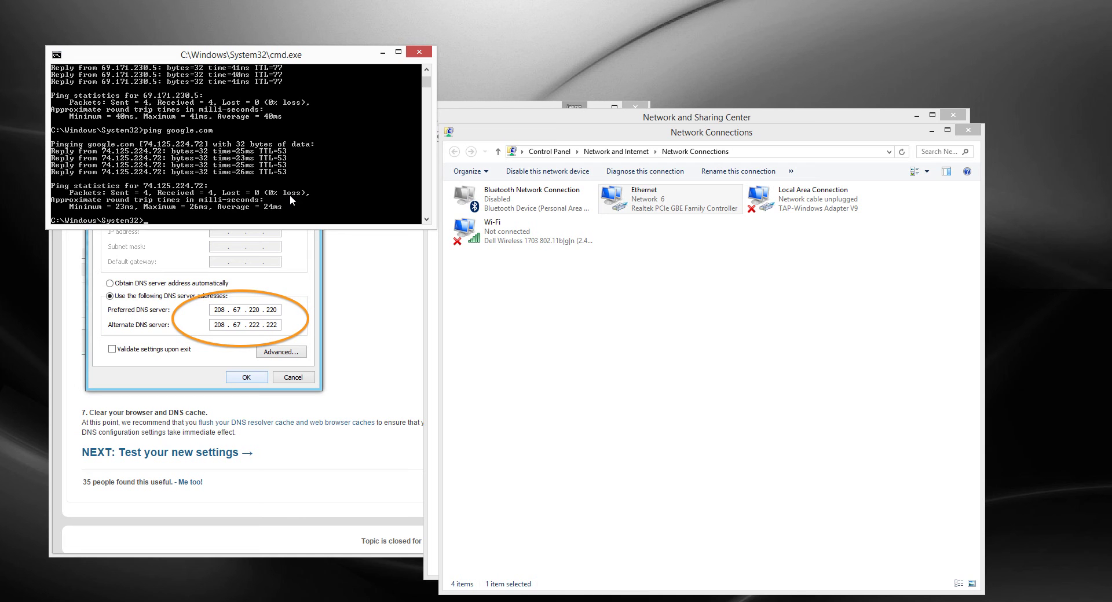
{"action": "scroll", "coordinate": [289, 195], "scroll_direction": "down", "scroll_amount": 1}
{"action": "scroll", "coordinate": [290, 194], "scroll_direction": "up", "scroll_amount": 1}
{"action": "scroll", "coordinate": [289, 194], "scroll_direction": "down", "scroll_amount": 1}
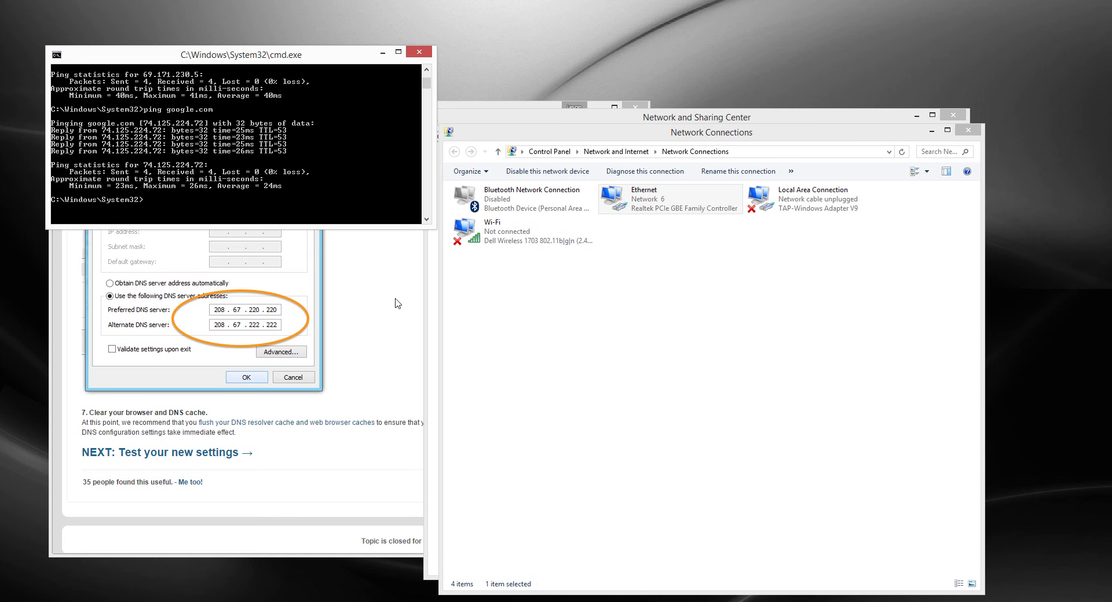
{"action": "left_click", "coordinate": [377, 336]}
Close the OpenDNS tab and load yahoo.com in a new tab.
{"action": "left_click", "coordinate": [269, 119]}
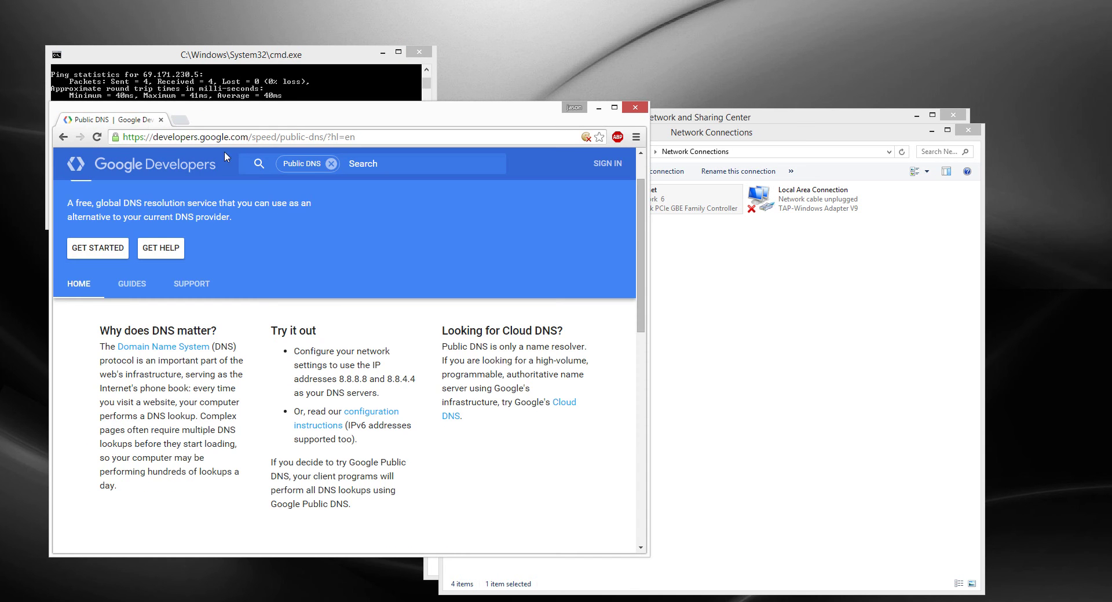
{"action": "left_click", "coordinate": [181, 121]}
{"action": "type", "text": "gog"}
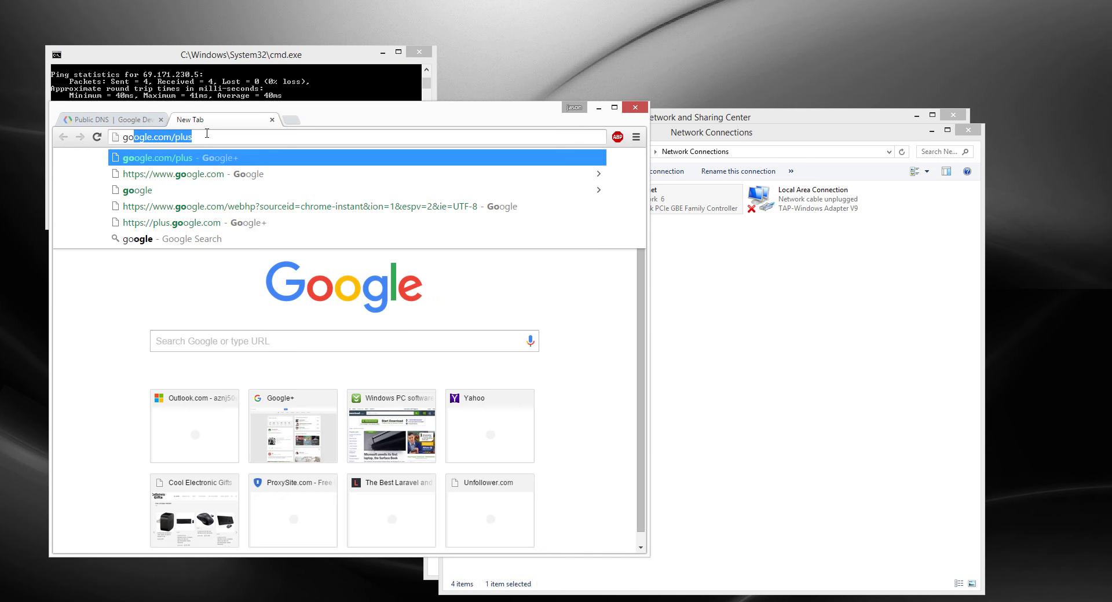
{"action": "key", "text": "BackSpace"}
{"action": "key", "text": "BackSpace"}
{"action": "key", "text": "BackSpace"}
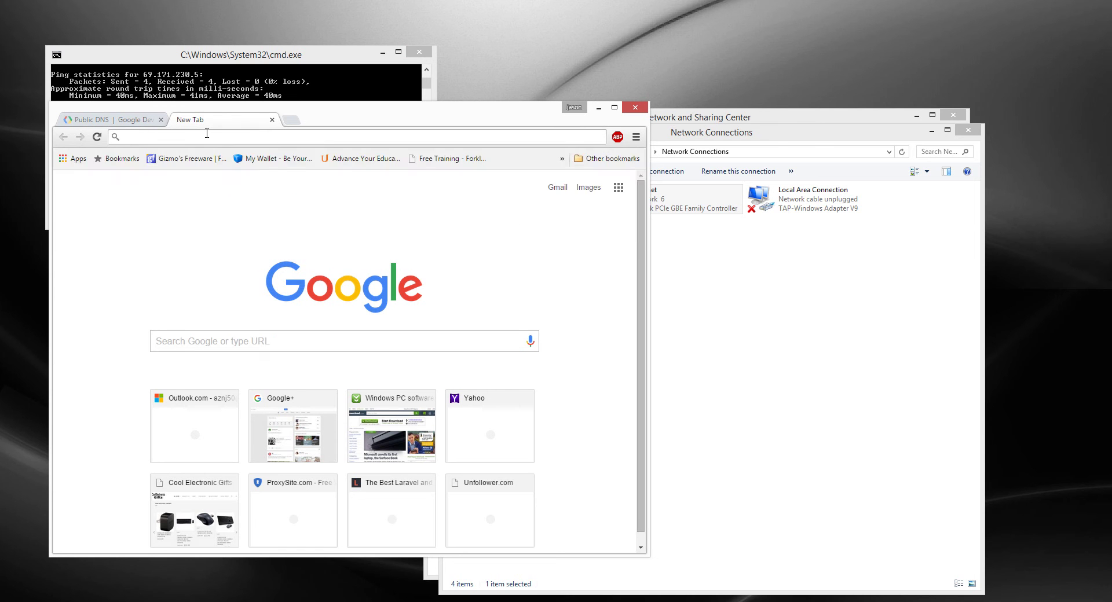
{"action": "type", "text": "yahoo.com"}
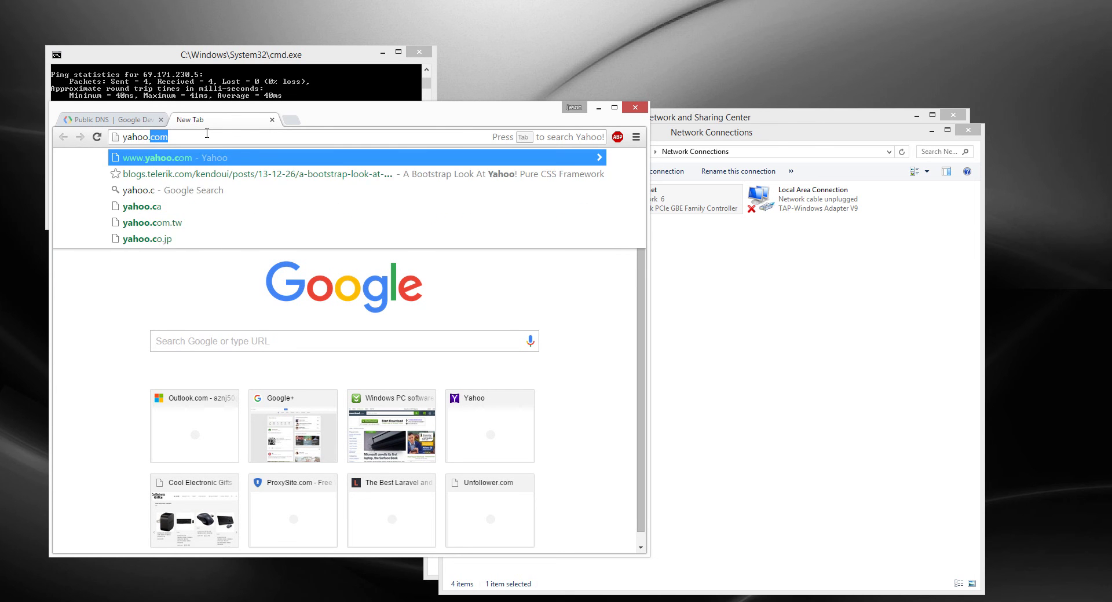
{"action": "key", "text": "Return"}
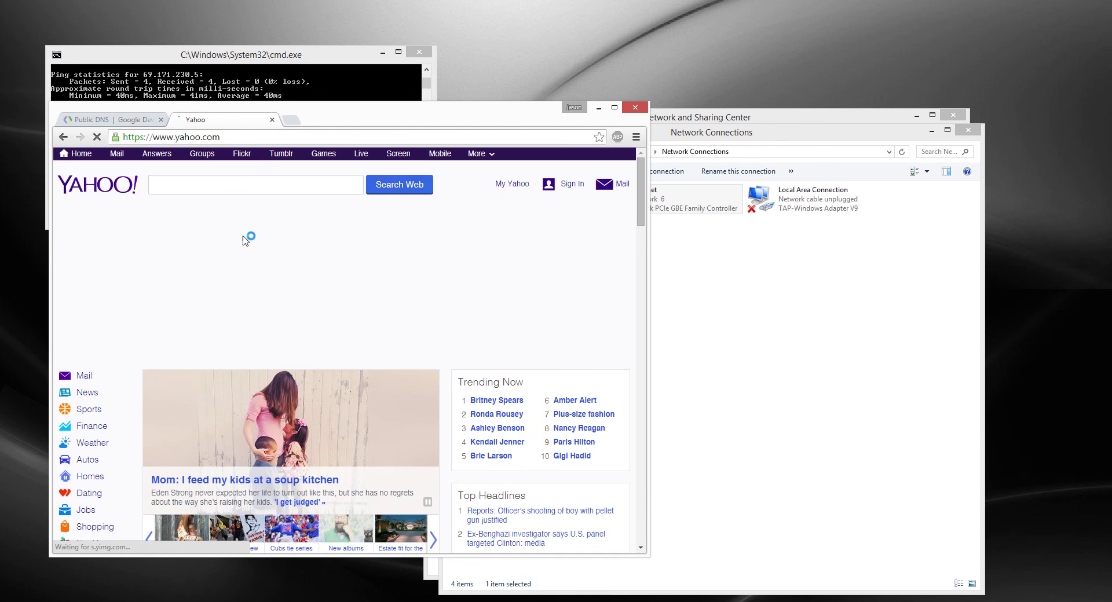
Open the Russia missile news story, then close that Daily Beast article tab.
{"action": "scroll", "coordinate": [299, 249], "scroll_direction": "down", "scroll_amount": 5}
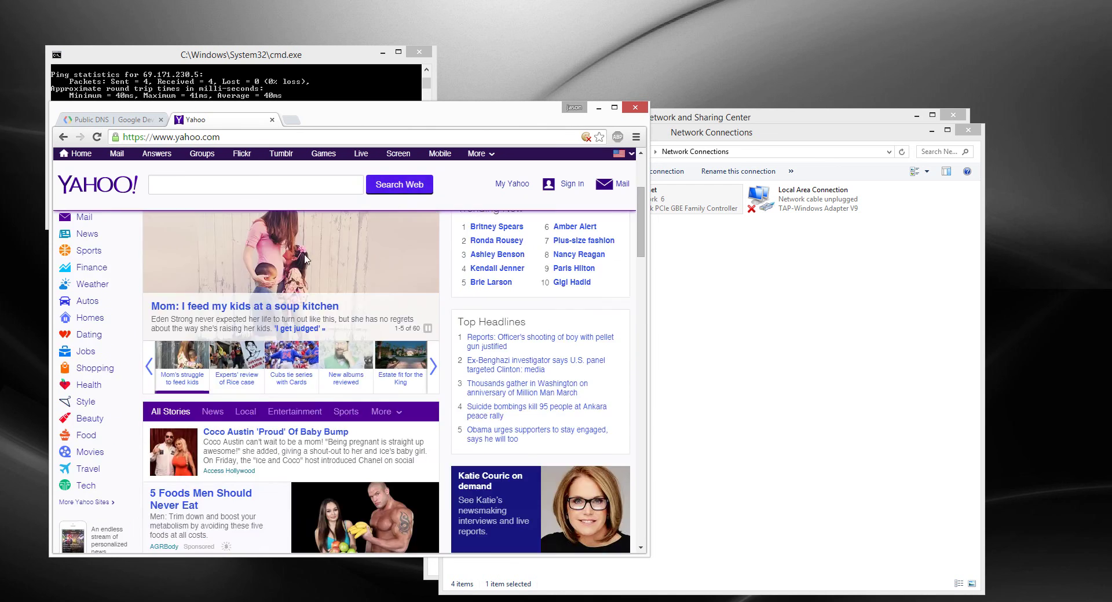
{"action": "scroll", "coordinate": [305, 258], "scroll_direction": "down", "scroll_amount": 10}
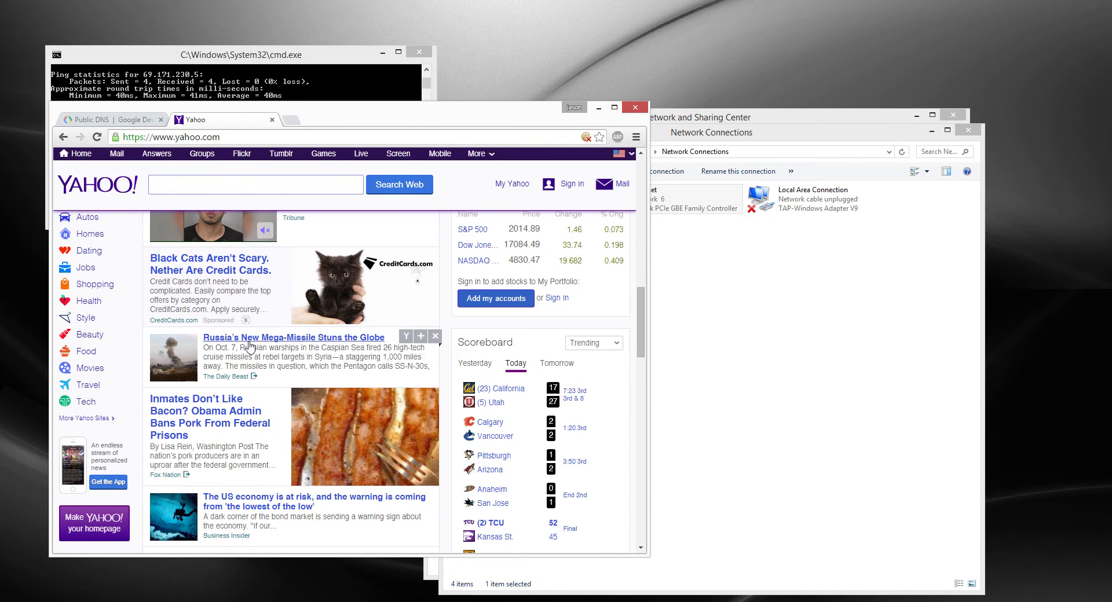
{"action": "left_click", "coordinate": [249, 342]}
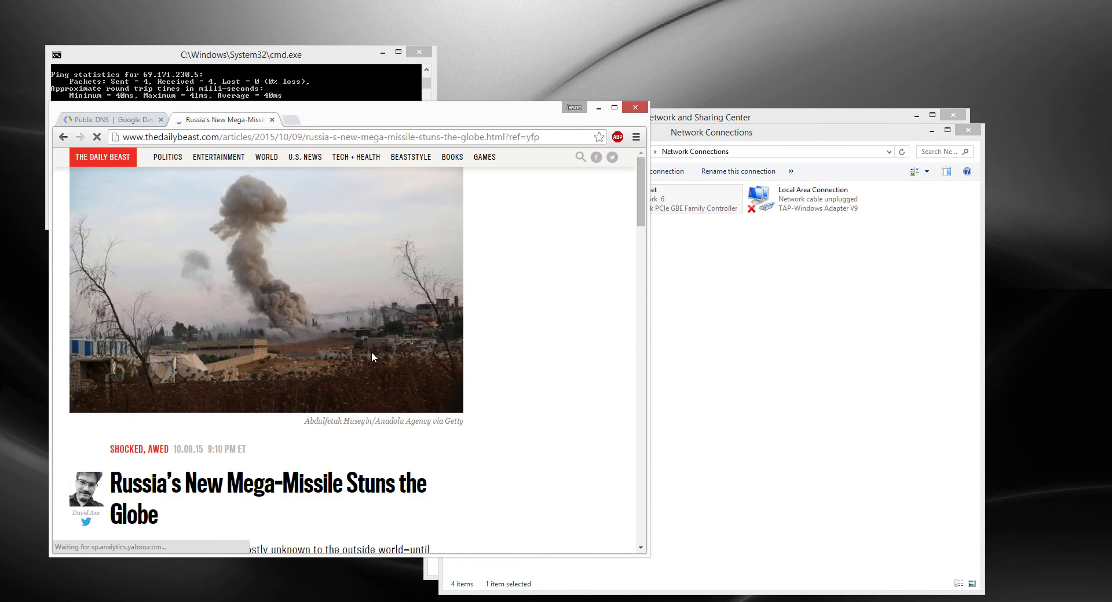
{"action": "scroll", "coordinate": [372, 356], "scroll_direction": "down", "scroll_amount": 20}
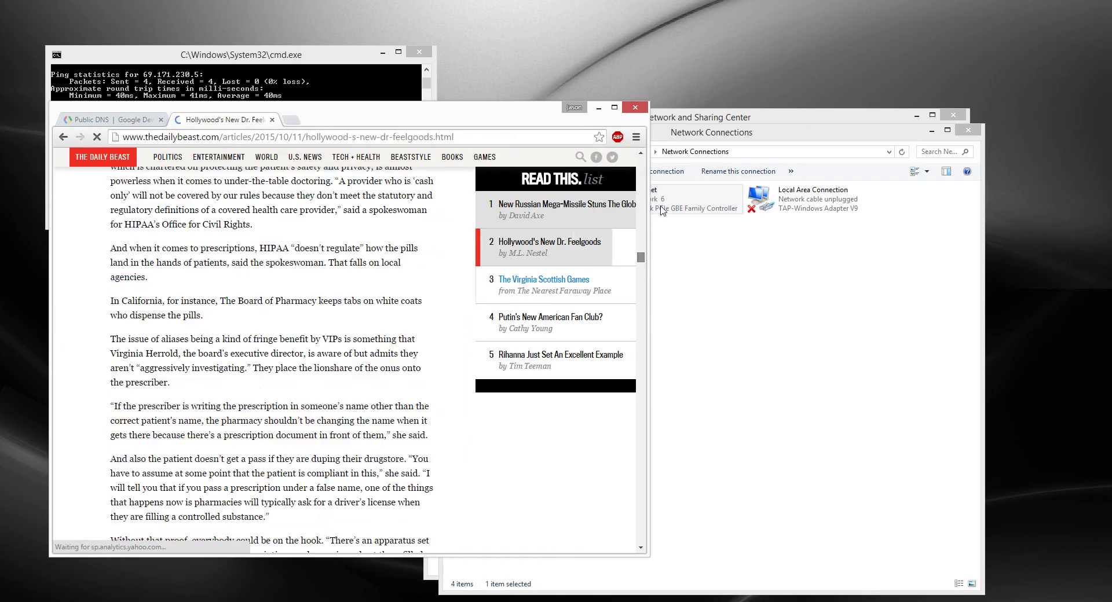
{"action": "key", "text": "ctrl+w"}
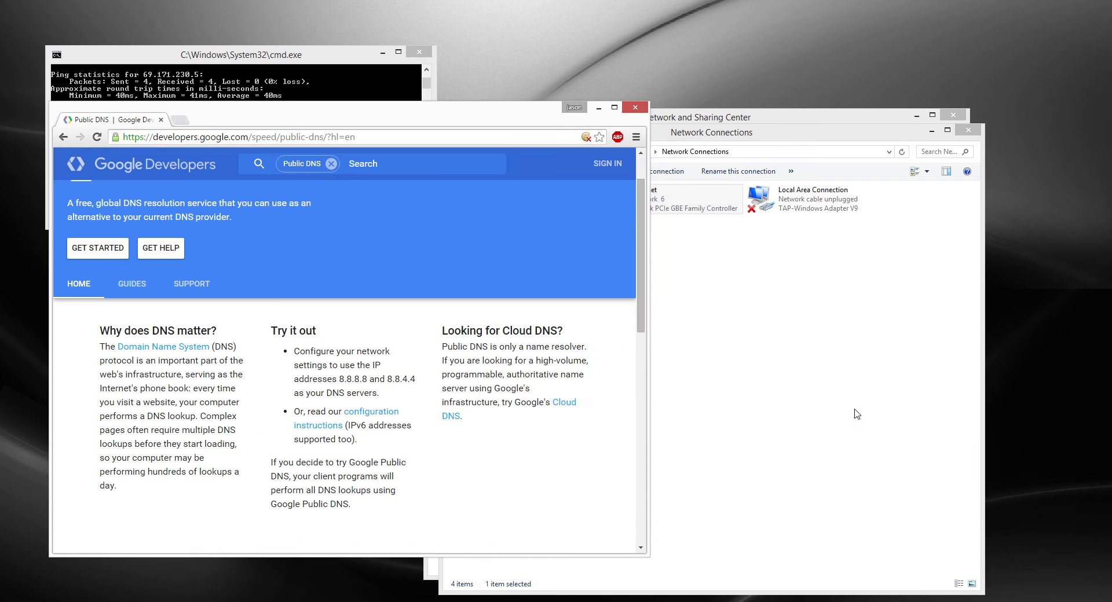
Open the Internet Protocol Version 4 properties of the Ethernet connection.
{"action": "left_click", "coordinate": [857, 414]}
{"action": "right_click", "coordinate": [665, 200]}
{"action": "left_click", "coordinate": [717, 311]}
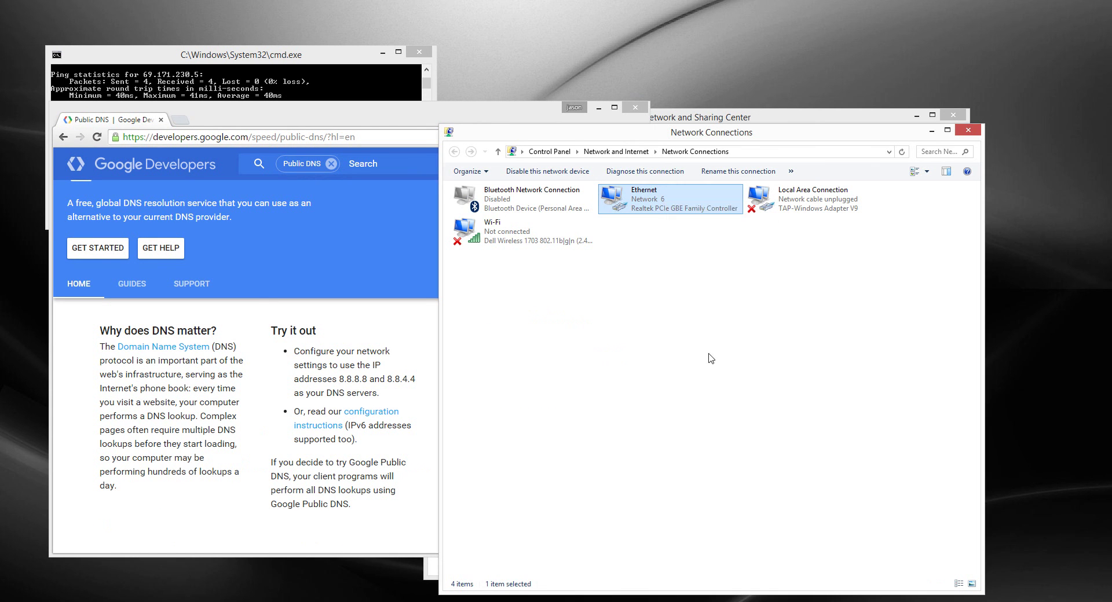
{"action": "scroll", "coordinate": [648, 313], "scroll_direction": "down", "scroll_amount": 3}
{"action": "left_click", "coordinate": [591, 334]}
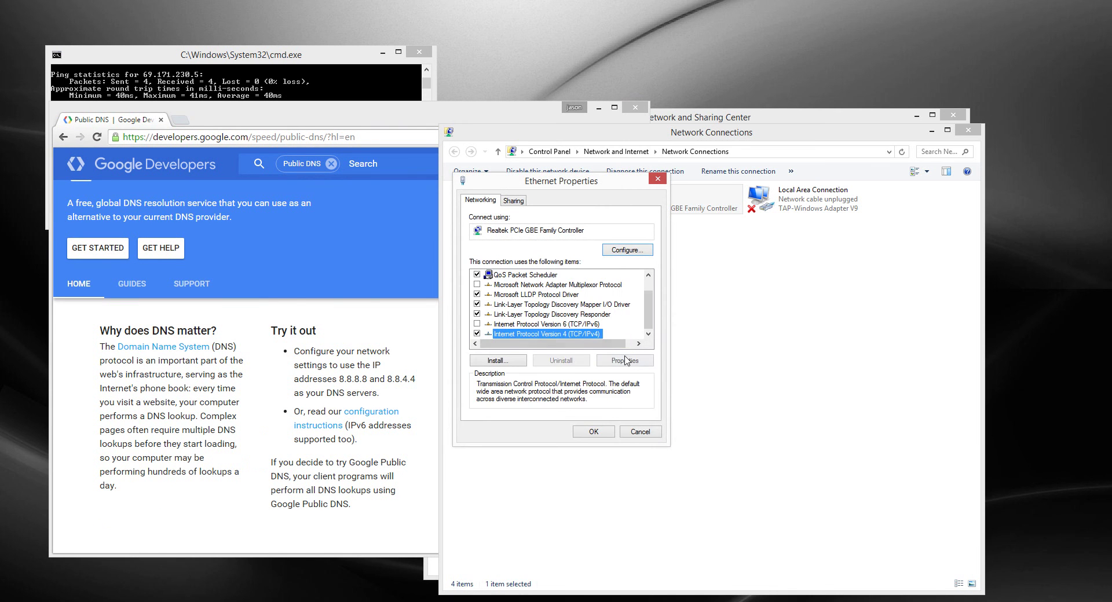
{"action": "left_click", "coordinate": [626, 360]}
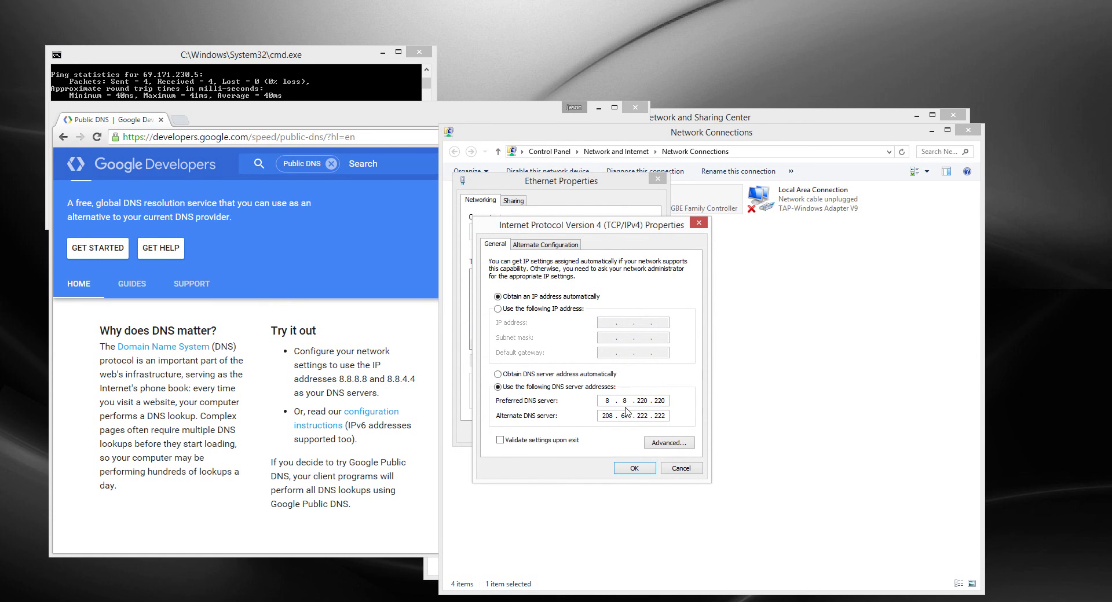
Set preferred DNS 8.8.8.8 and alternate 8.8.4.4, then save and close both dialogs.
{"action": "double_click", "coordinate": [648, 401]}
{"action": "type", "text": "8"}
{"action": "key", "text": "Tab"}
{"action": "type", "text": "8.8.4.4"}
{"action": "left_click", "coordinate": [630, 470]}
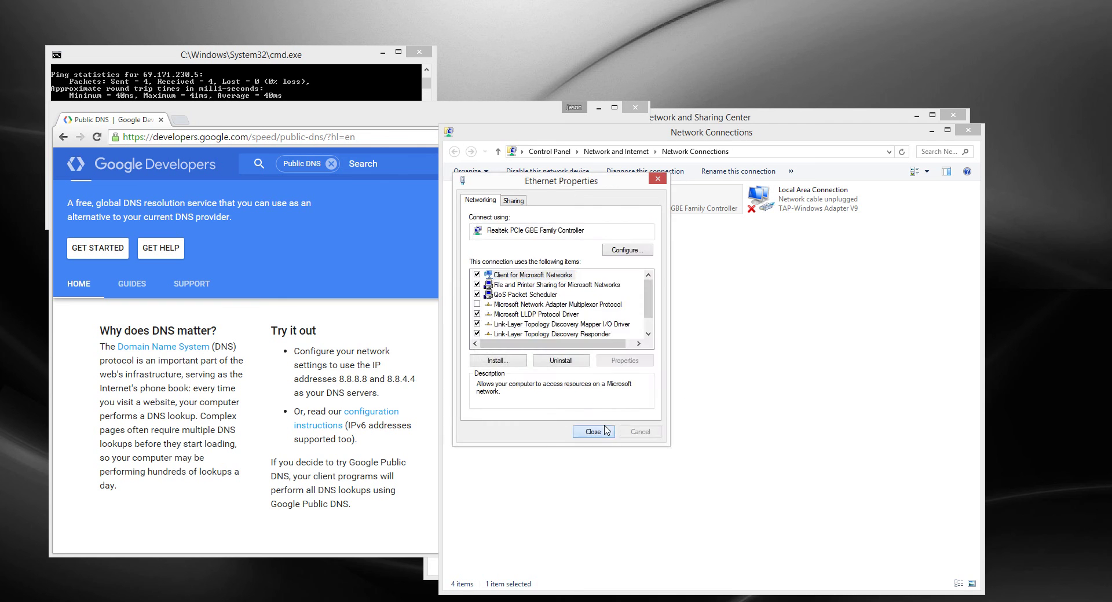
{"action": "left_click", "coordinate": [594, 429]}
{"action": "left_click", "coordinate": [229, 130]}
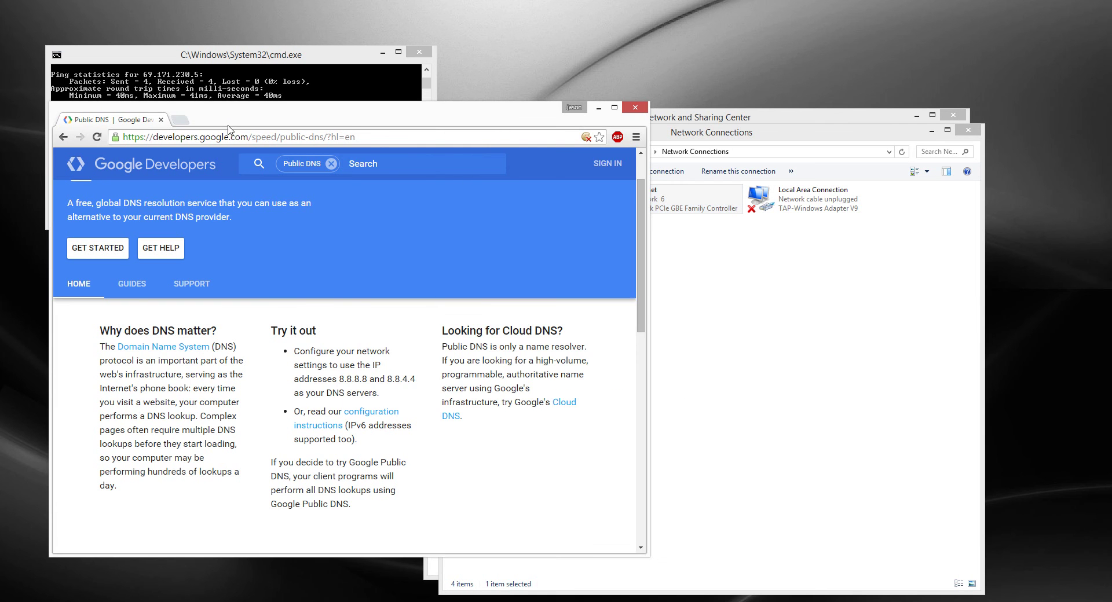
Load yahoo.com in a new tab and open the New York Comic Con photo story.
{"action": "left_click", "coordinate": [187, 123]}
{"action": "type", "text": "yahoo.com"}
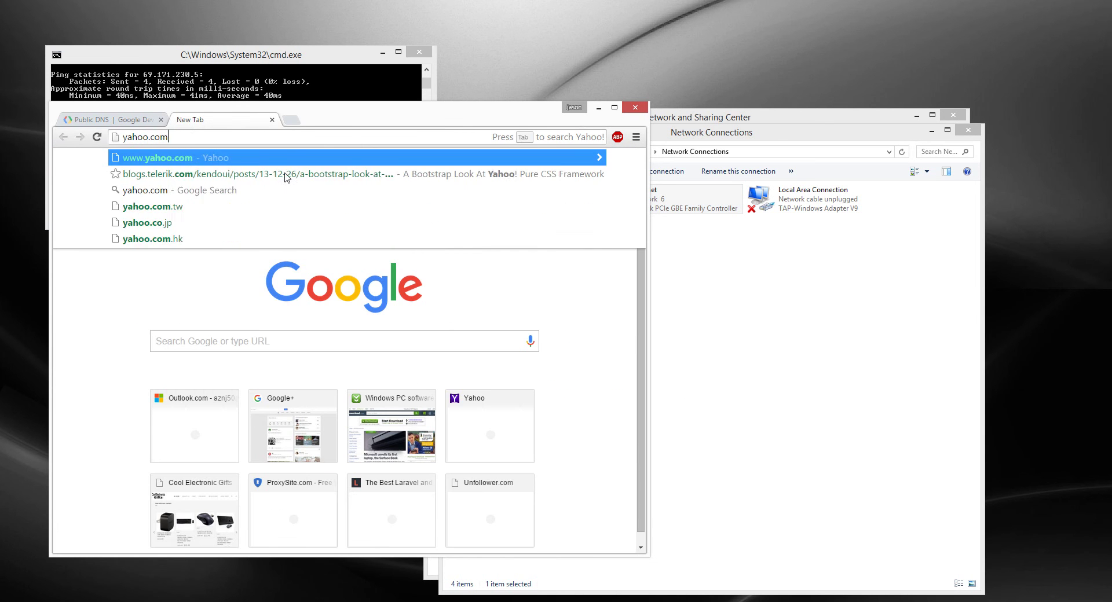
{"action": "key", "text": "Return"}
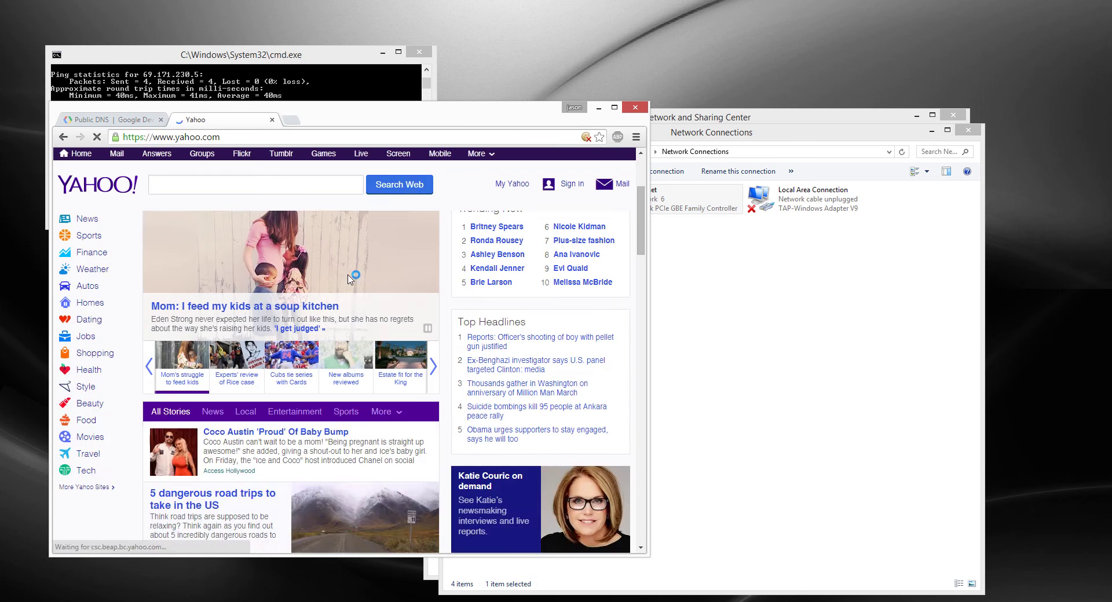
{"action": "scroll", "coordinate": [249, 291], "scroll_direction": "down", "scroll_amount": 10}
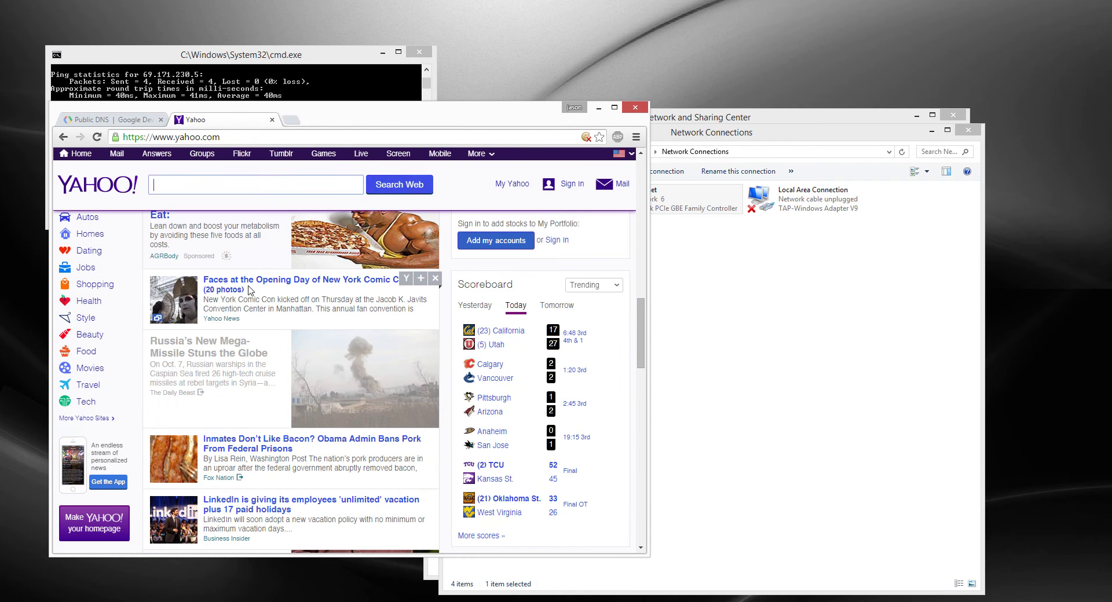
{"action": "left_click", "coordinate": [351, 319]}
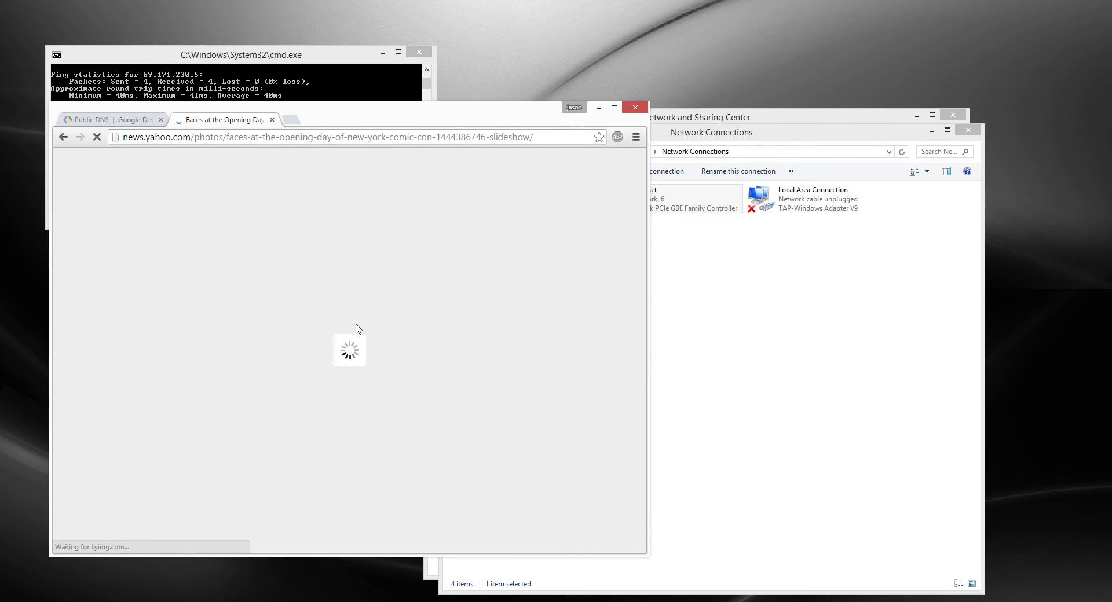
{"action": "scroll", "coordinate": [360, 333], "scroll_direction": "down", "scroll_amount": 5}
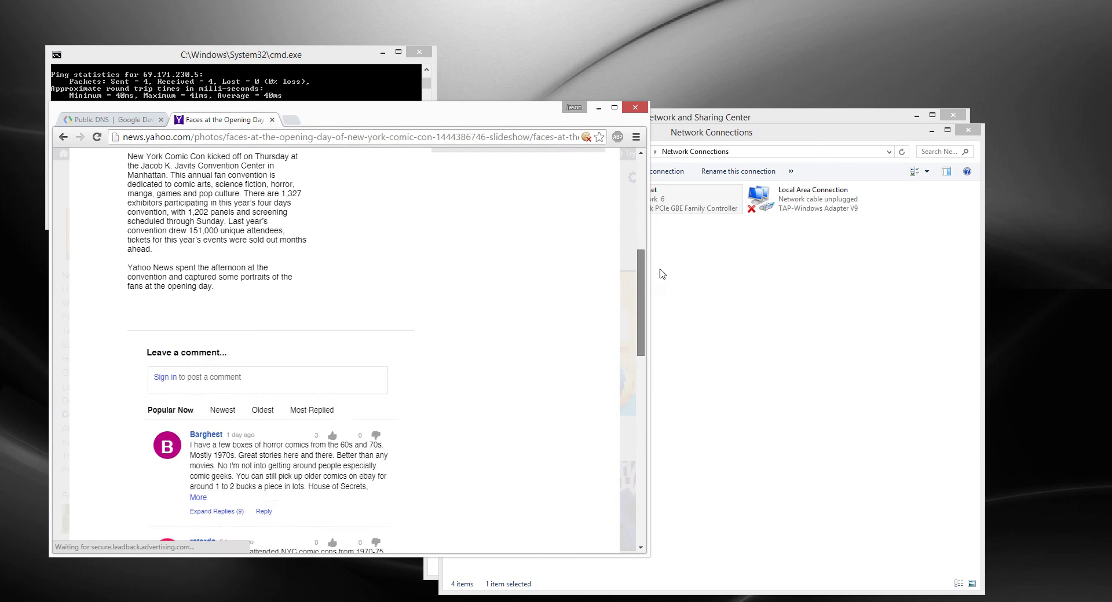
Run 'ping facebook.com' in Command Prompt.
{"action": "left_click", "coordinate": [341, 83]}
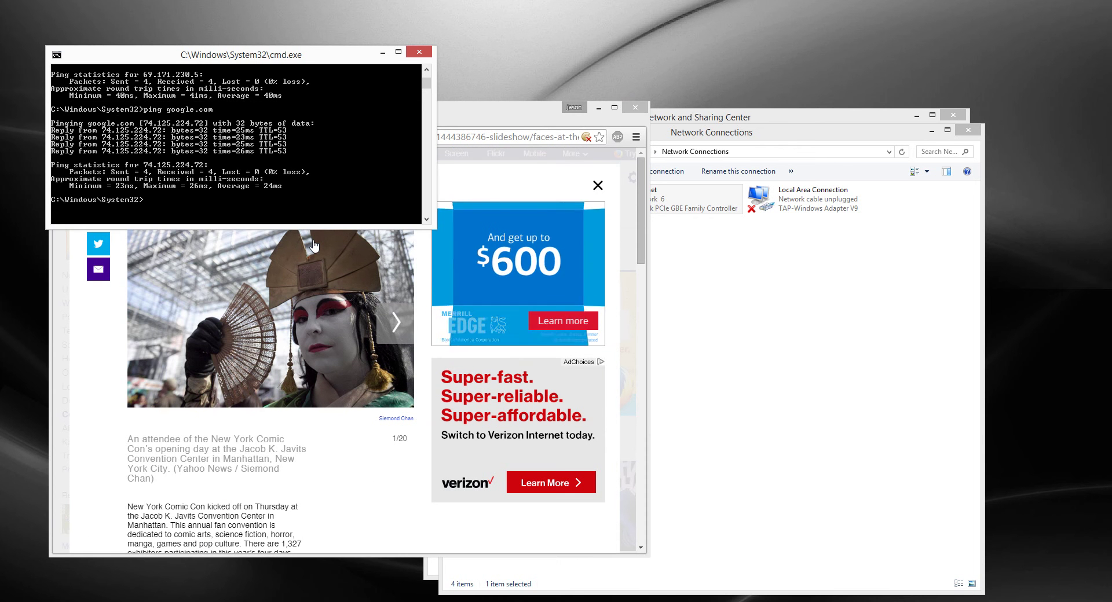
{"action": "type", "text": "ping facebook.com"}
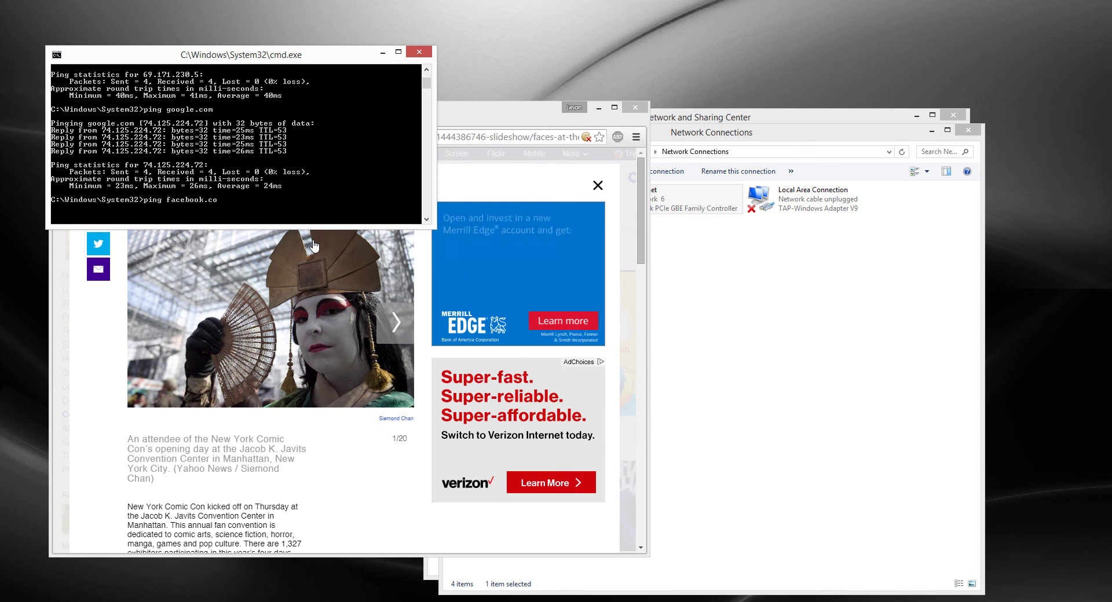
{"action": "key", "text": "Return"}
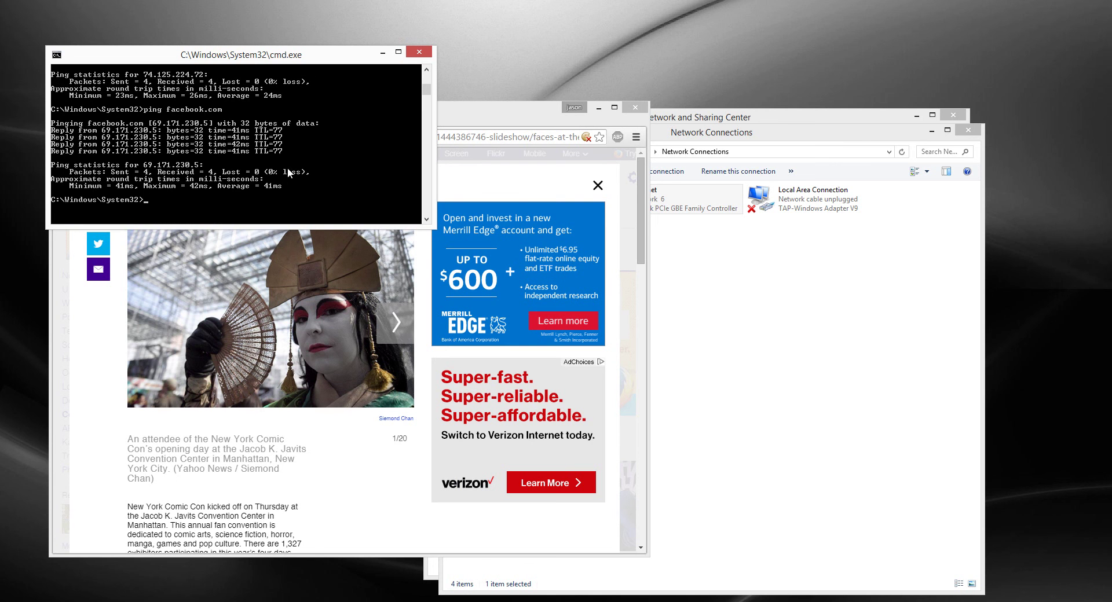
{"action": "left_click", "coordinate": [679, 229]}
Search the web for 'opendns' and open the OpenDNS homepage.
{"action": "left_click", "coordinate": [511, 116]}
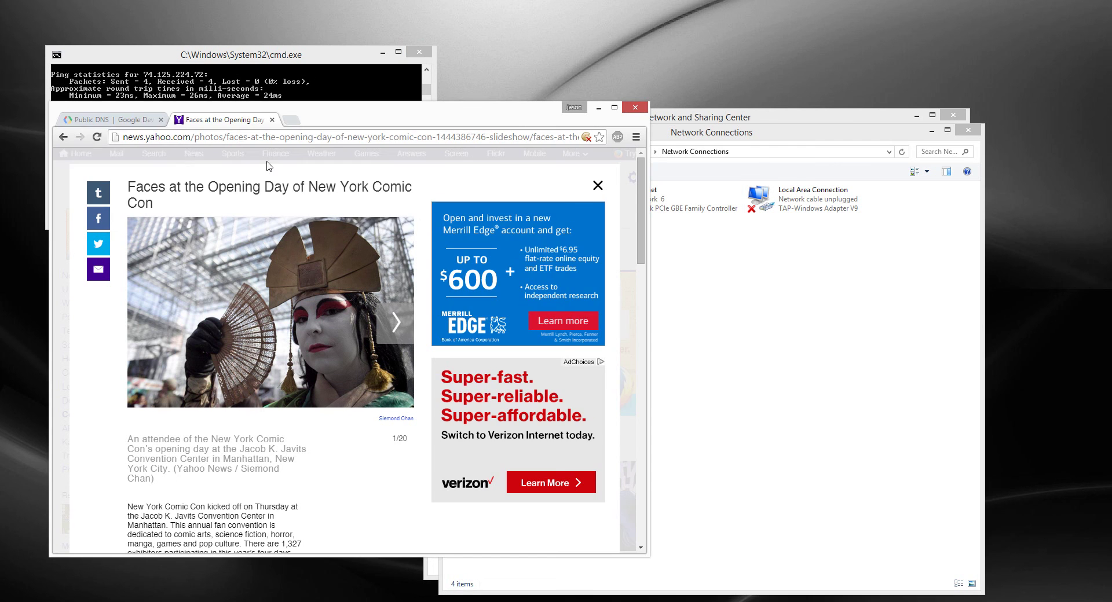
{"action": "left_click", "coordinate": [124, 121]}
{"action": "left_click", "coordinate": [232, 121]}
{"action": "left_click", "coordinate": [236, 138]}
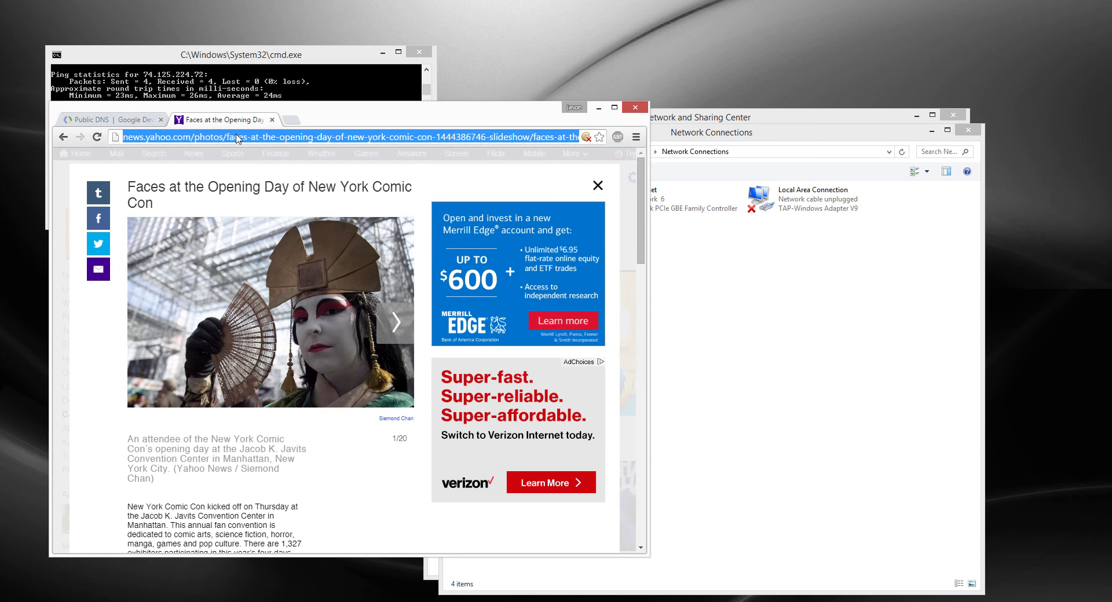
{"action": "type", "text": "opendns"}
{"action": "key", "text": "Return"}
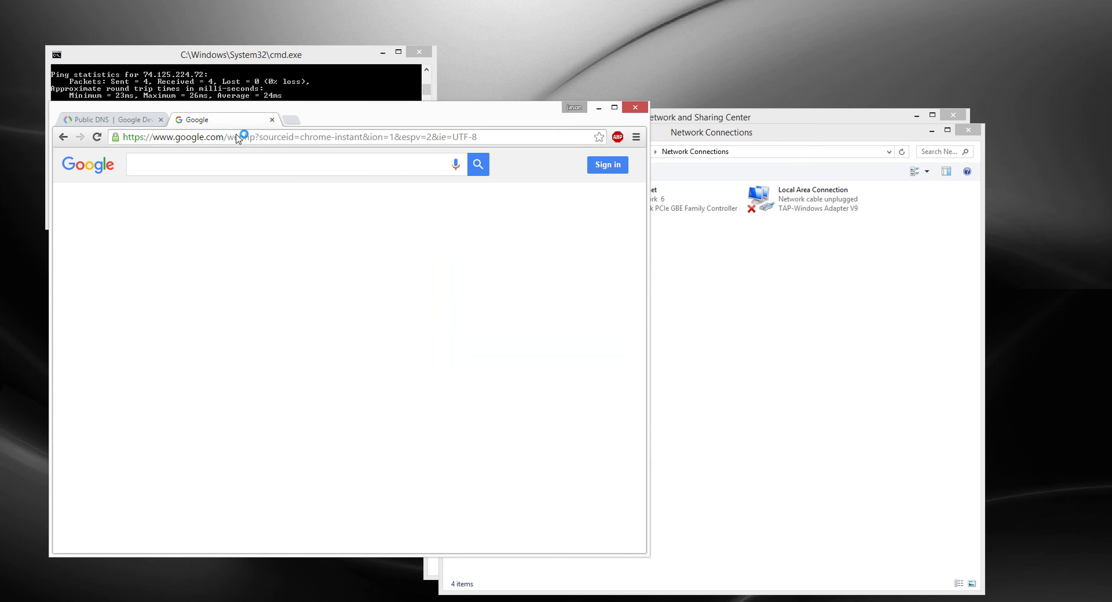
{"action": "left_click", "coordinate": [273, 260]}
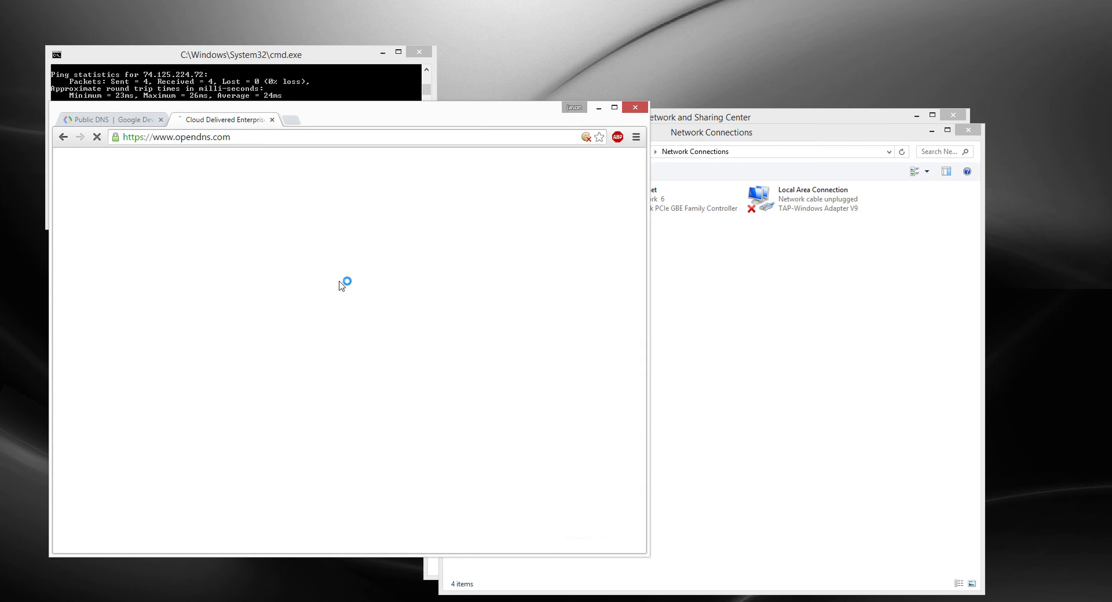
Browse the OpenDNS personal home security page and its free Home sign-up page.
{"action": "scroll", "coordinate": [278, 336], "scroll_direction": "down", "scroll_amount": 8}
{"action": "scroll", "coordinate": [168, 322], "scroll_direction": "down", "scroll_amount": 3}
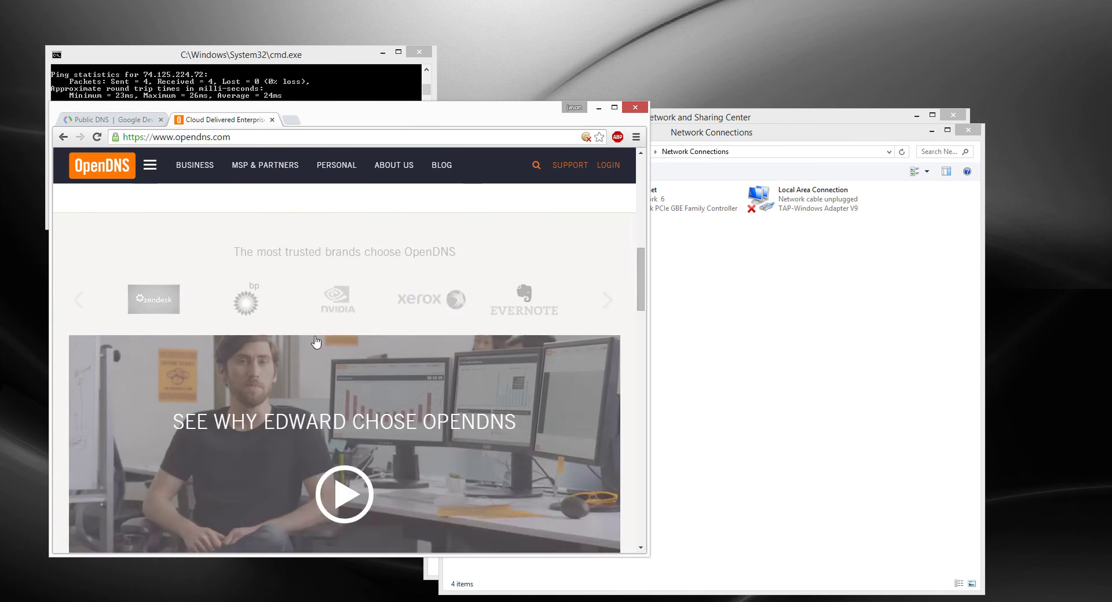
{"action": "scroll", "coordinate": [303, 331], "scroll_direction": "up", "scroll_amount": 10}
{"action": "scroll", "coordinate": [316, 326], "scroll_direction": "down", "scroll_amount": 3}
{"action": "scroll", "coordinate": [347, 212], "scroll_direction": "up", "scroll_amount": 3}
{"action": "left_click", "coordinate": [336, 189]}
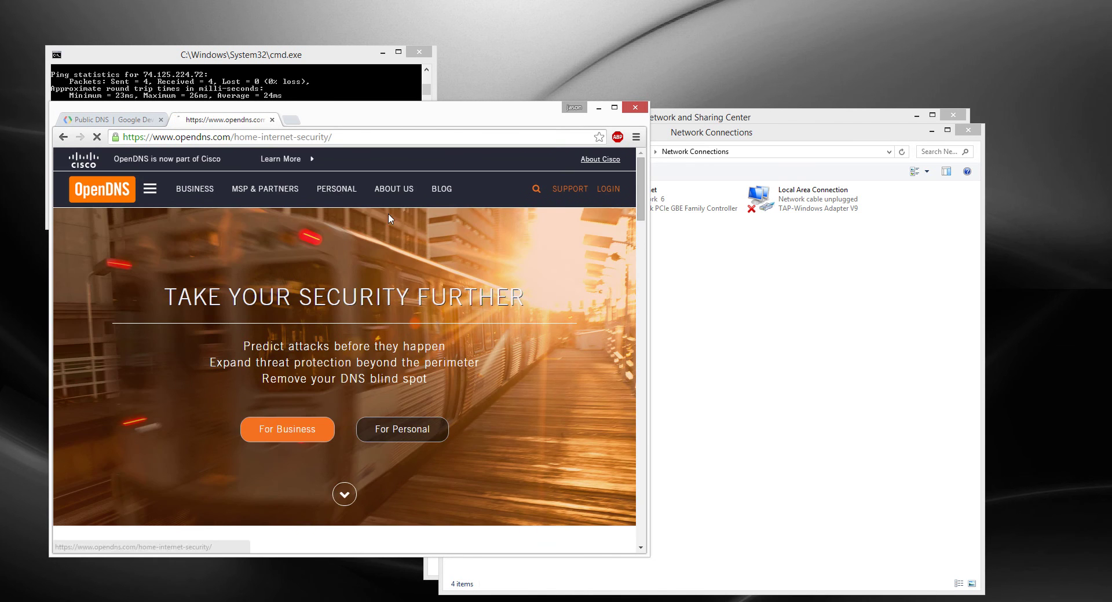
{"action": "scroll", "coordinate": [293, 366], "scroll_direction": "down", "scroll_amount": 3}
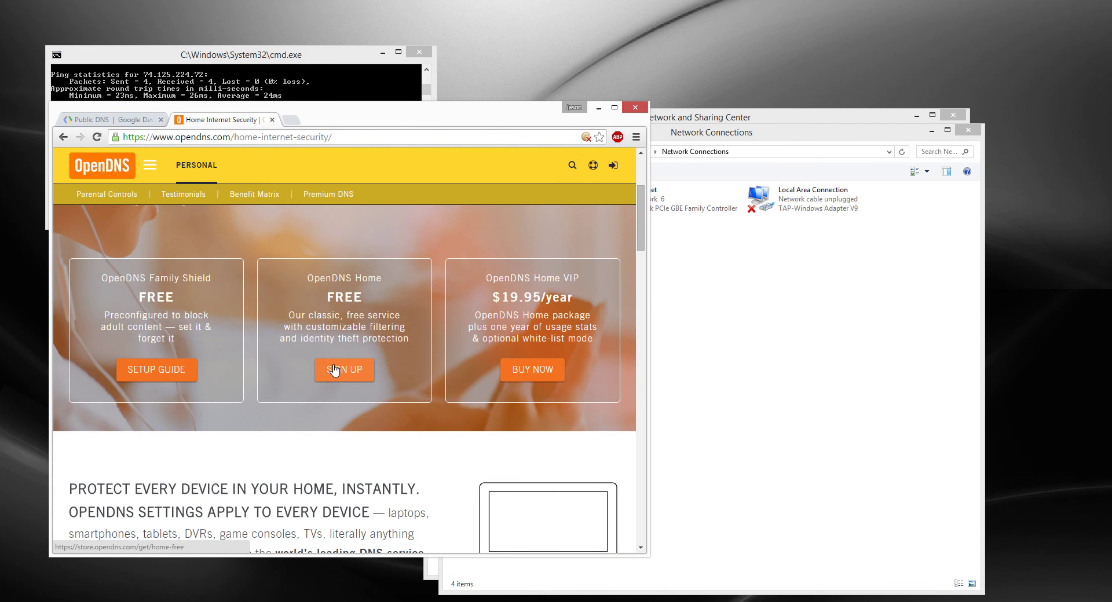
{"action": "left_click", "coordinate": [351, 372]}
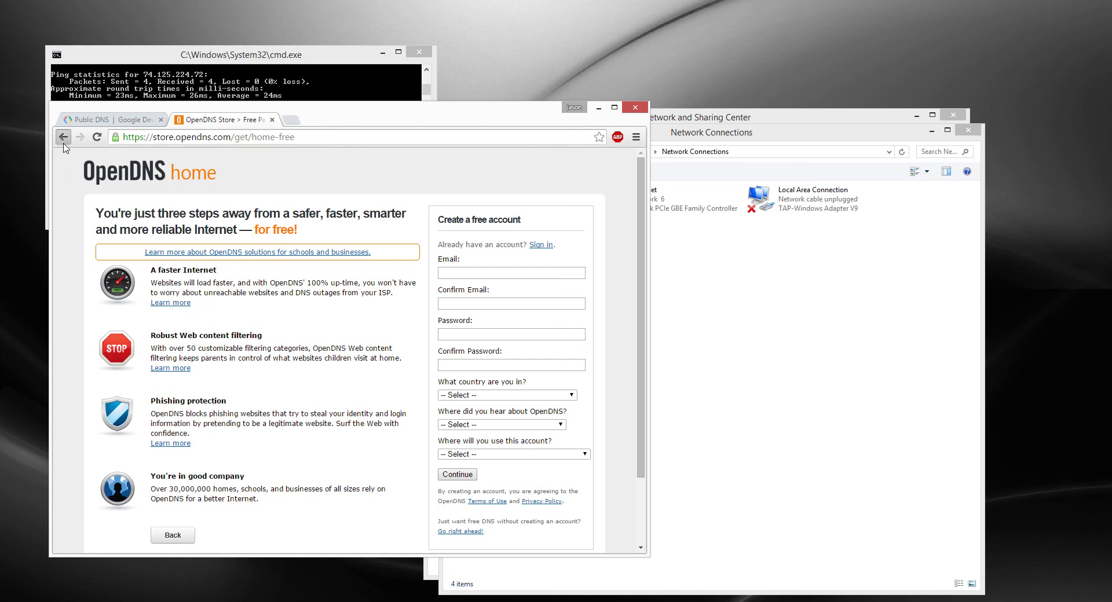
{"action": "left_click", "coordinate": [63, 137]}
Follow the FamilyShield setup guide's computer instructions to the Windows 8 Configuration article.
{"action": "left_click", "coordinate": [153, 370]}
{"action": "scroll", "coordinate": [228, 359], "scroll_direction": "down", "scroll_amount": 3}
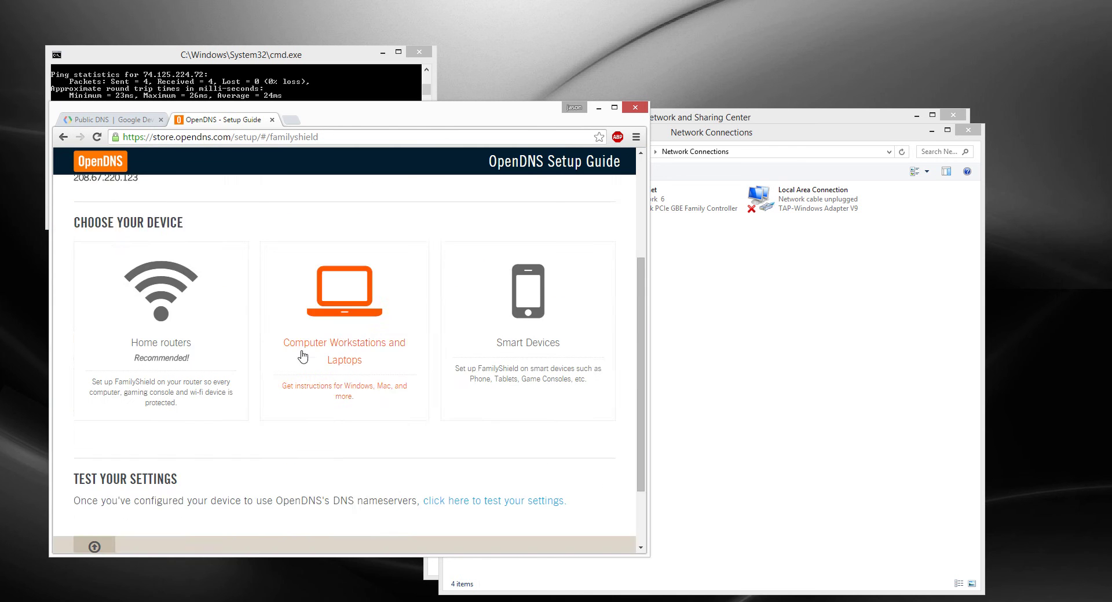
{"action": "left_click", "coordinate": [351, 345]}
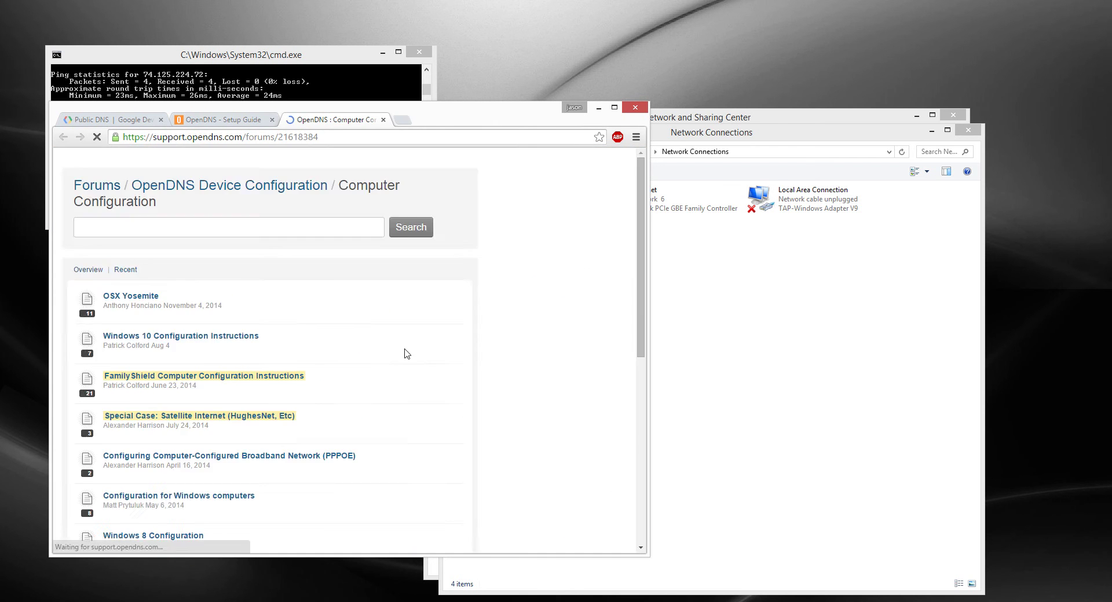
{"action": "scroll", "coordinate": [397, 353], "scroll_direction": "down", "scroll_amount": 3}
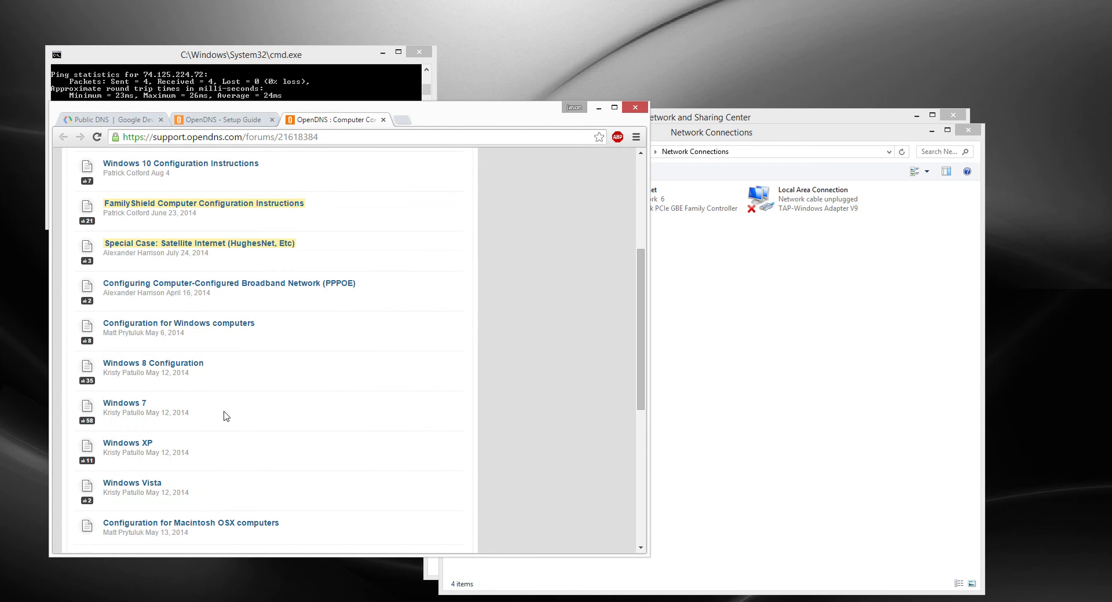
{"action": "left_click", "coordinate": [186, 371]}
{"action": "left_click", "coordinate": [678, 261]}
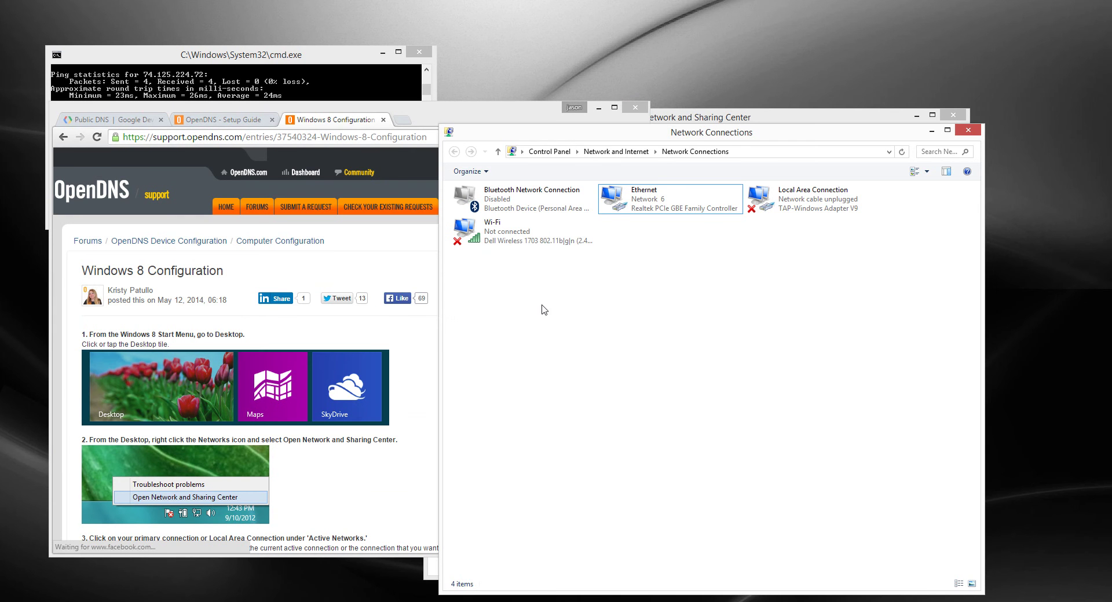
Switch Ethernet's IPv4 DNS to 'Obtain DNS server address automatically' and confirm with OK.
{"action": "left_click", "coordinate": [648, 203]}
{"action": "right_click", "coordinate": [657, 203]}
{"action": "left_click", "coordinate": [698, 313]}
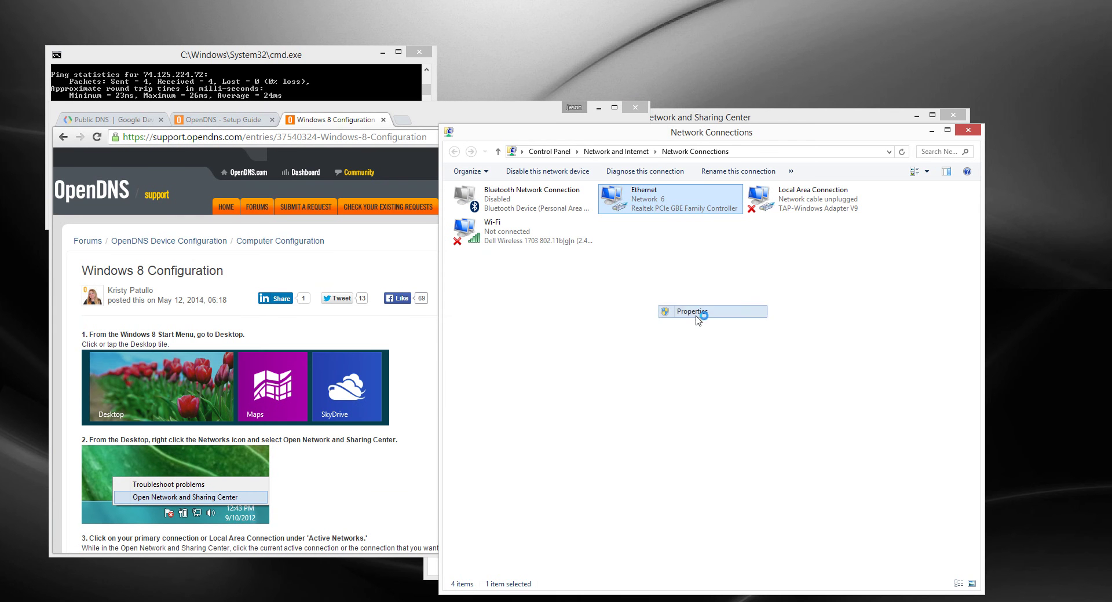
{"action": "left_click", "coordinate": [513, 202]}
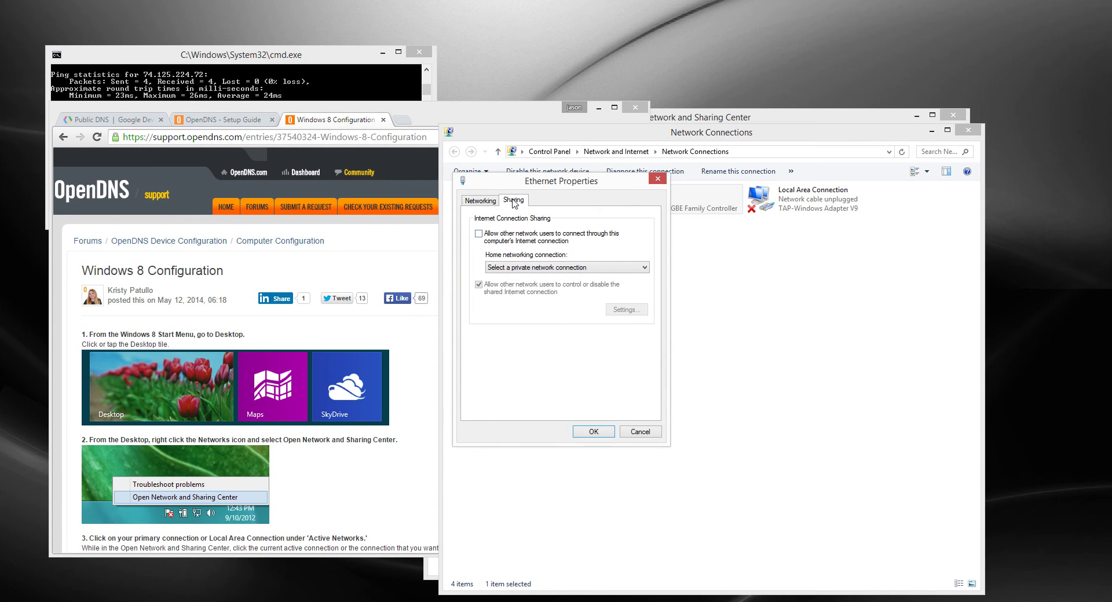
{"action": "left_click", "coordinate": [482, 201]}
{"action": "left_click_drag", "start_coordinate": [648, 301], "coordinate": [647, 322]}
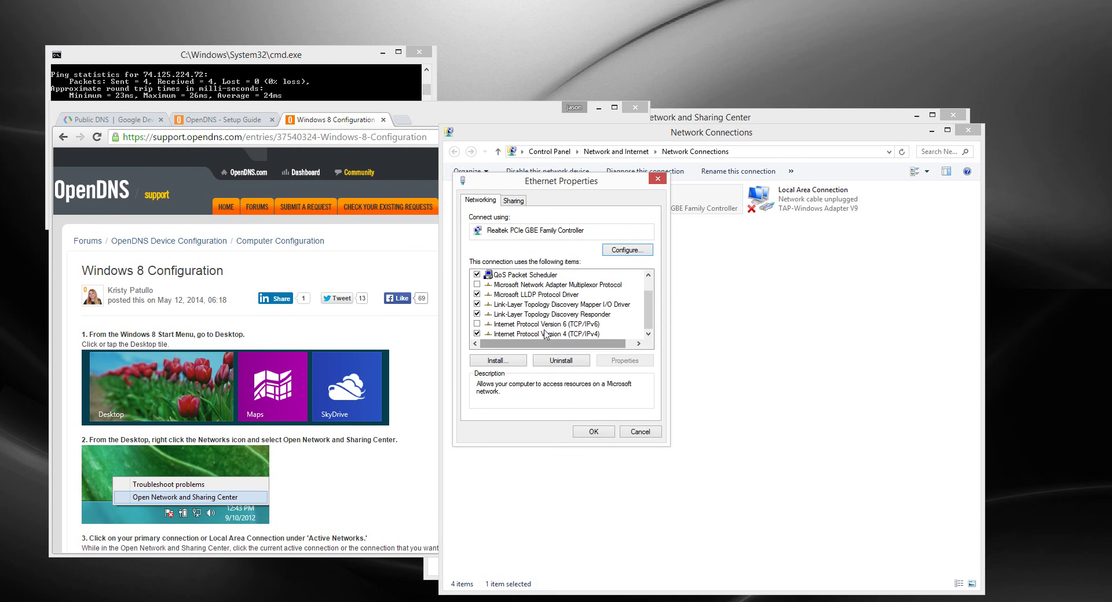
{"action": "left_click", "coordinate": [550, 334]}
{"action": "left_click", "coordinate": [625, 360]}
{"action": "left_click", "coordinate": [538, 385]}
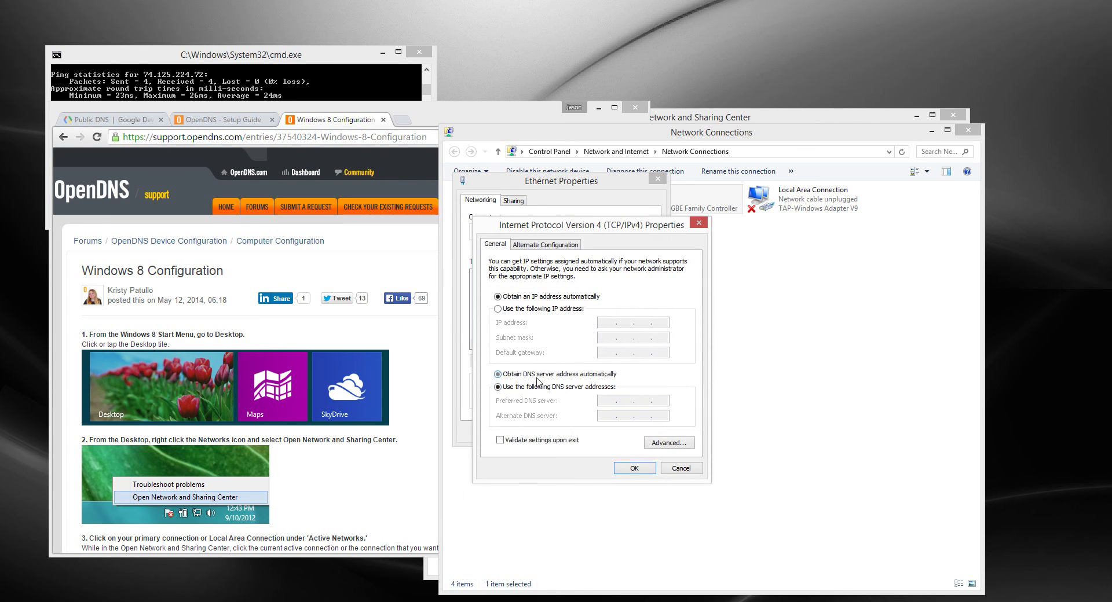
{"action": "left_click", "coordinate": [630, 467]}
{"action": "left_click", "coordinate": [317, 88]}
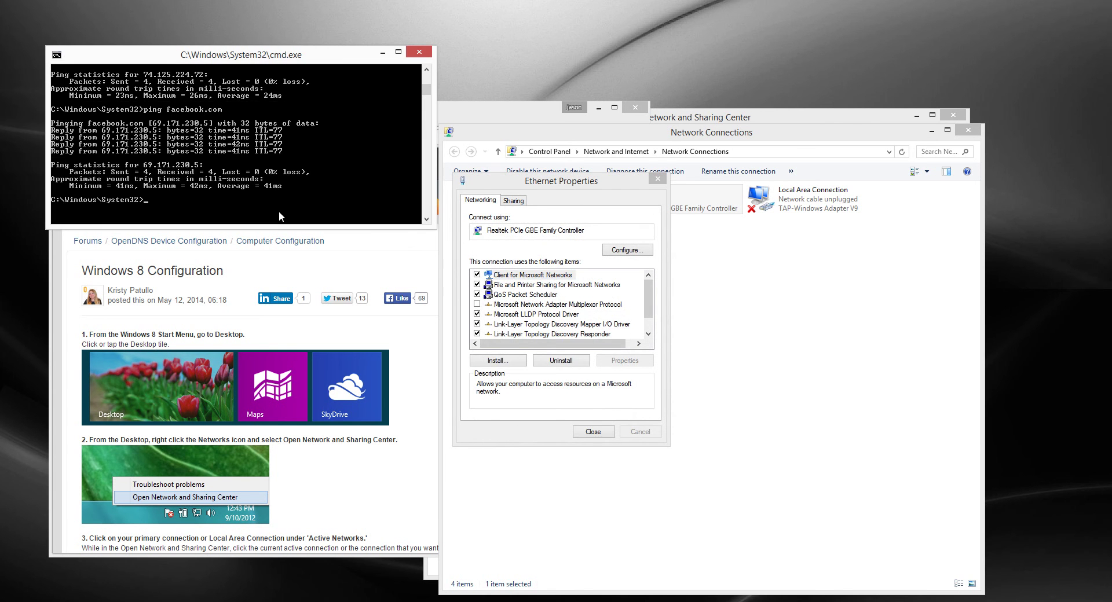
Ping facebook.com and then google.com under automatic DNS.
{"action": "type", "text": "ping facebook.com"}
{"action": "key", "text": "Return"}
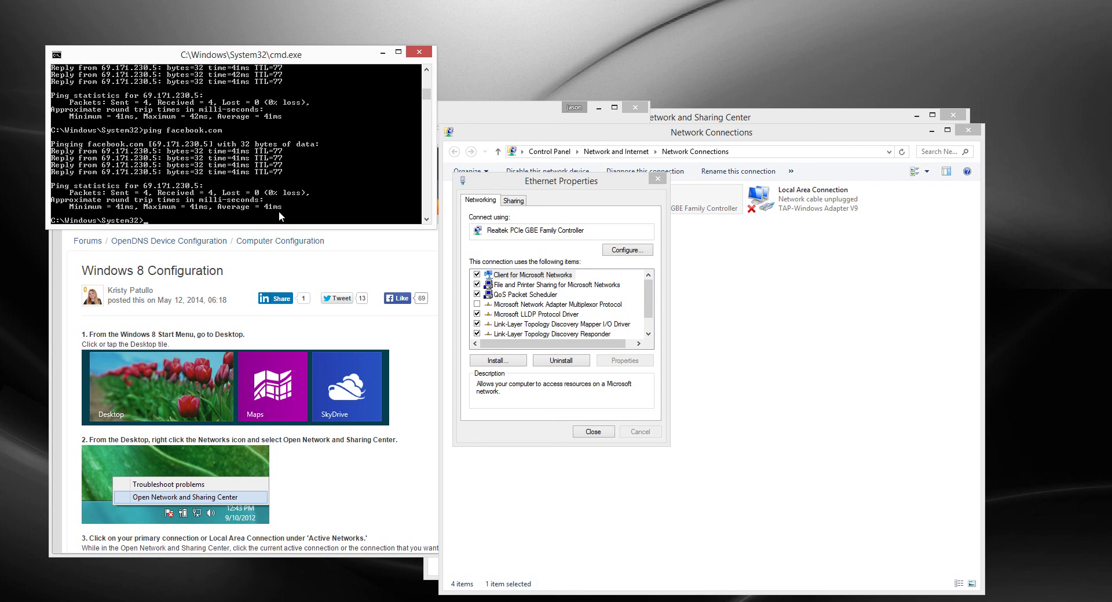
{"action": "type", "text": "ing google.com"}
{"action": "key", "text": "Return"}
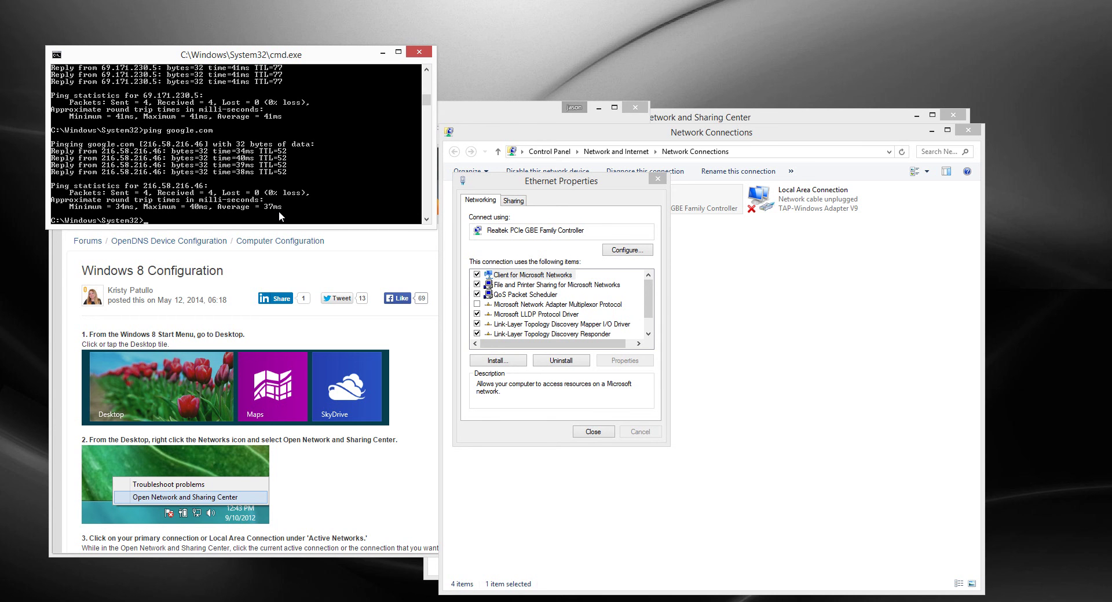
Open Ethernet's TCP/IPv4 properties and choose 'Use the following DNS server addresses'.
{"action": "left_click", "coordinate": [313, 334]}
{"action": "scroll", "coordinate": [411, 370], "scroll_direction": "down", "scroll_amount": 10}
{"action": "left_click", "coordinate": [670, 325]}
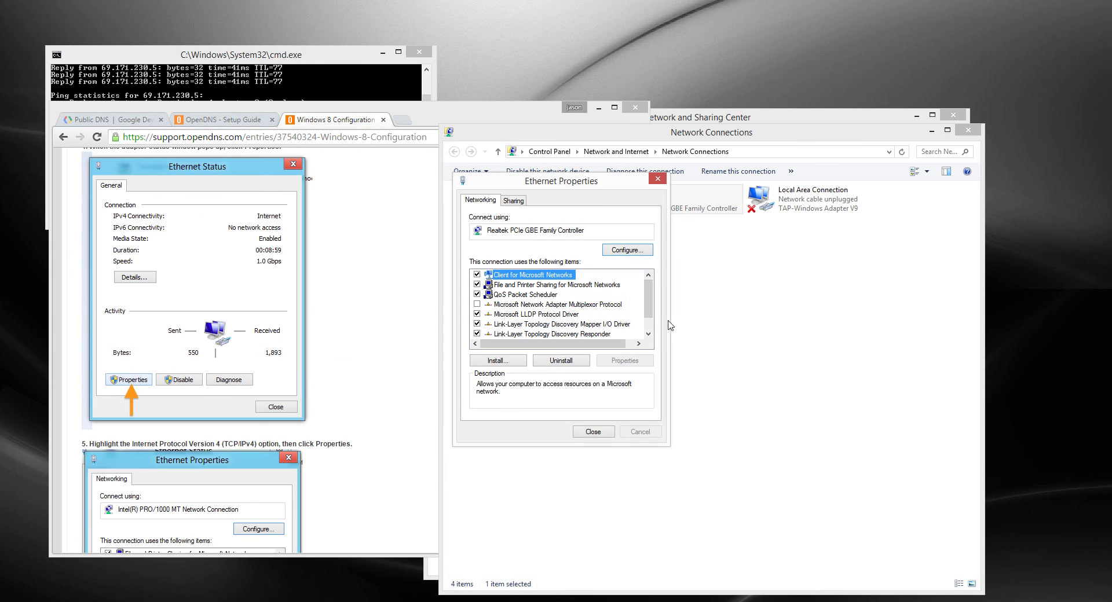
{"action": "left_click_drag", "start_coordinate": [588, 182], "coordinate": [695, 197]}
{"action": "scroll", "coordinate": [755, 319], "scroll_direction": "down", "scroll_amount": 1}
{"action": "left_click", "coordinate": [641, 349]}
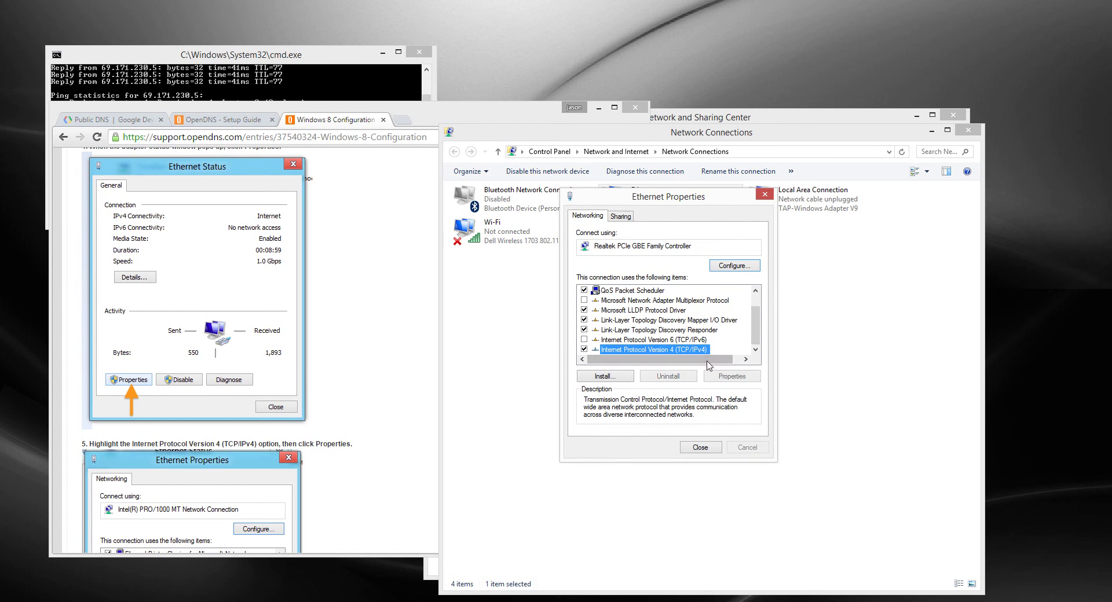
{"action": "left_click", "coordinate": [736, 378]}
{"action": "left_click", "coordinate": [664, 403]}
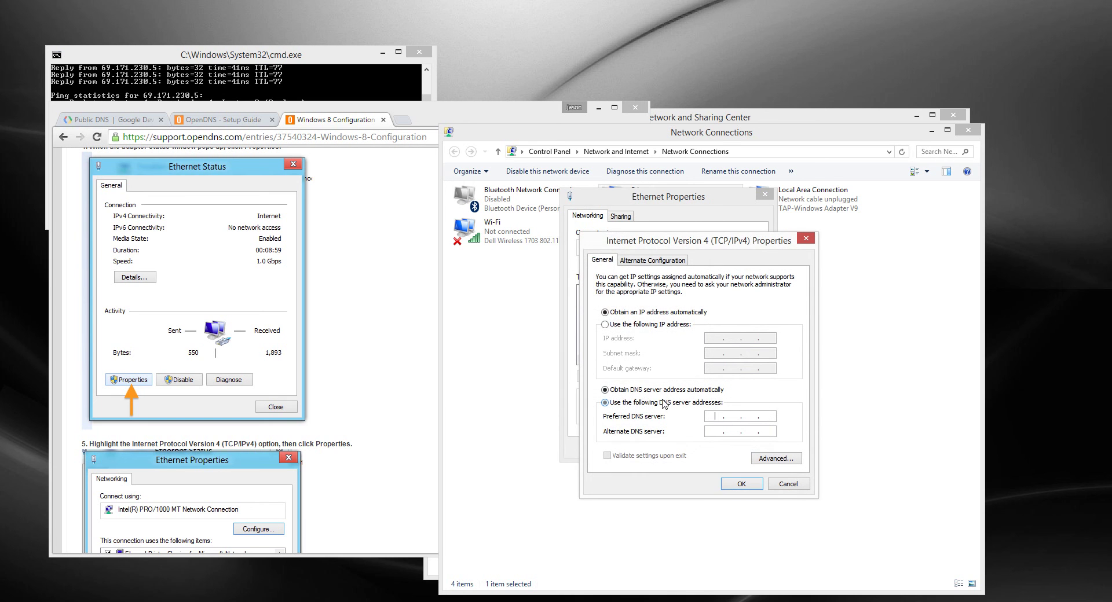
Enter OpenDNS servers 208.67.220.220 and 208.67.222.222 and confirm with OK.
{"action": "left_click", "coordinate": [389, 413]}
{"action": "scroll", "coordinate": [390, 414], "scroll_direction": "down", "scroll_amount": 12}
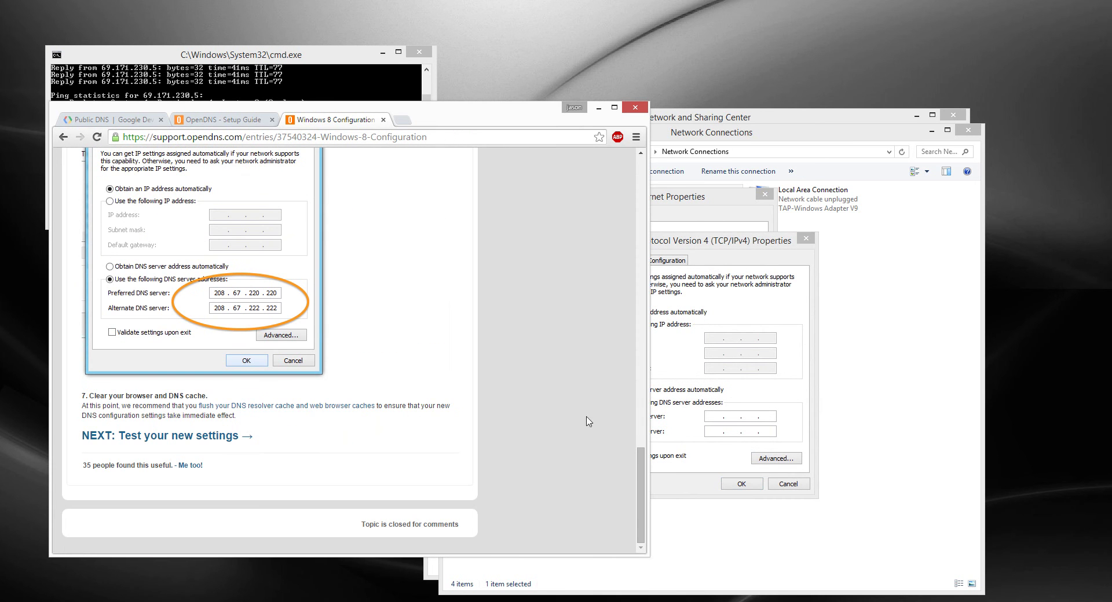
{"action": "left_click", "coordinate": [734, 416]}
{"action": "type", "text": "208 . "}
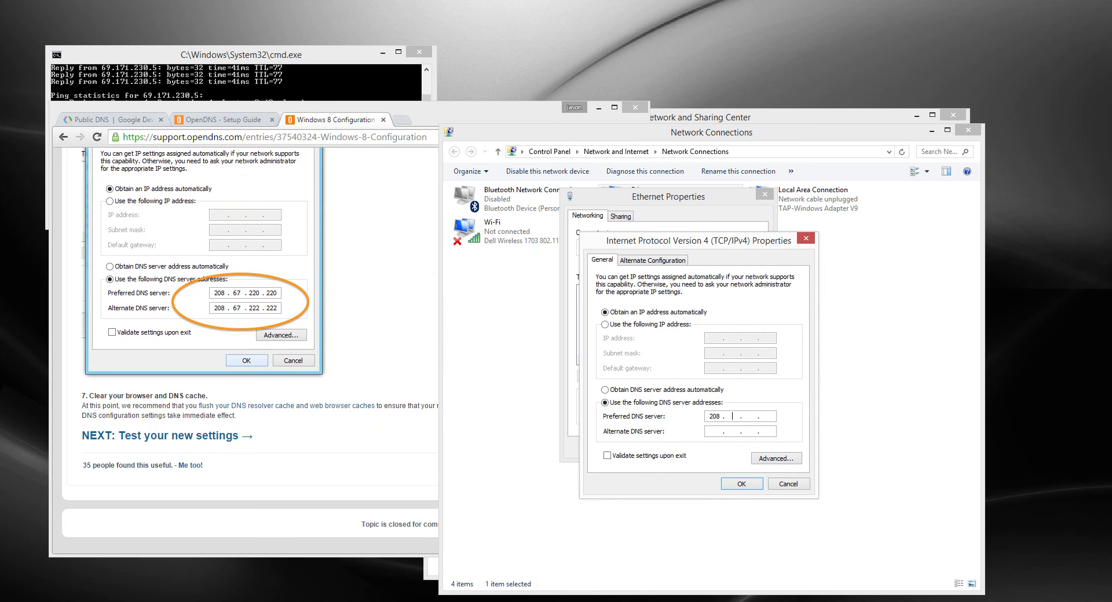
{"action": "type", "text": "67 . 222 . 0"}
{"action": "key", "text": "Left"}
{"action": "key", "text": "Left"}
{"action": "key", "text": "BackSpace"}
{"action": "type", "text": "0 . 220"}
{"action": "left_click", "coordinate": [721, 433]}
{"action": "type", "text": "208 . 67 . 222 . 222"}
{"action": "left_click", "coordinate": [741, 484]}
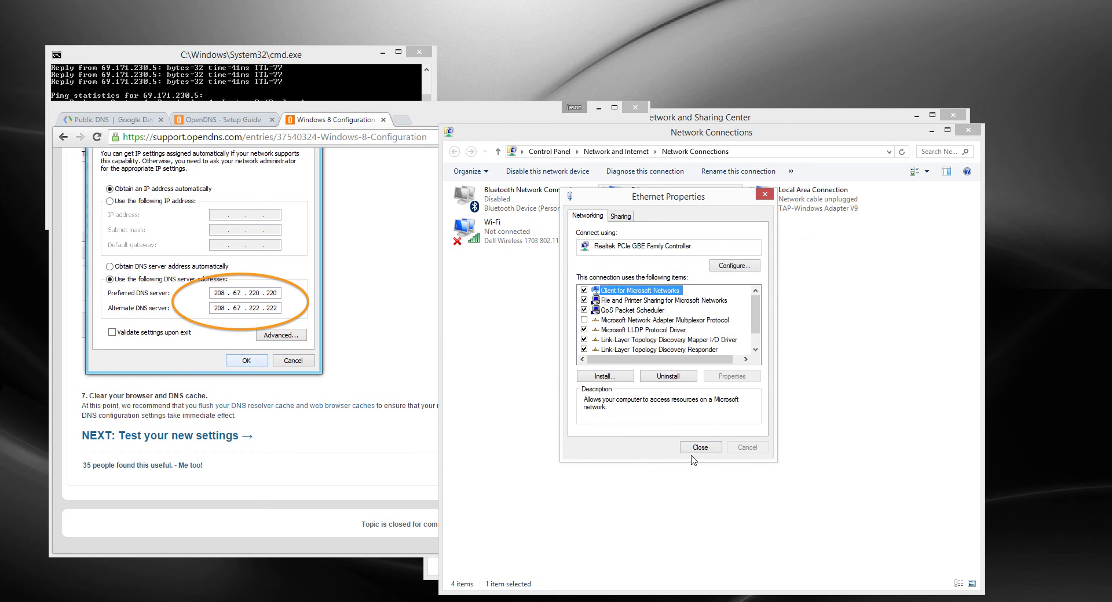
Close Ethernet properties and ping google.com under OpenDNS.
{"action": "left_click", "coordinate": [702, 457]}
{"action": "left_click", "coordinate": [315, 88]}
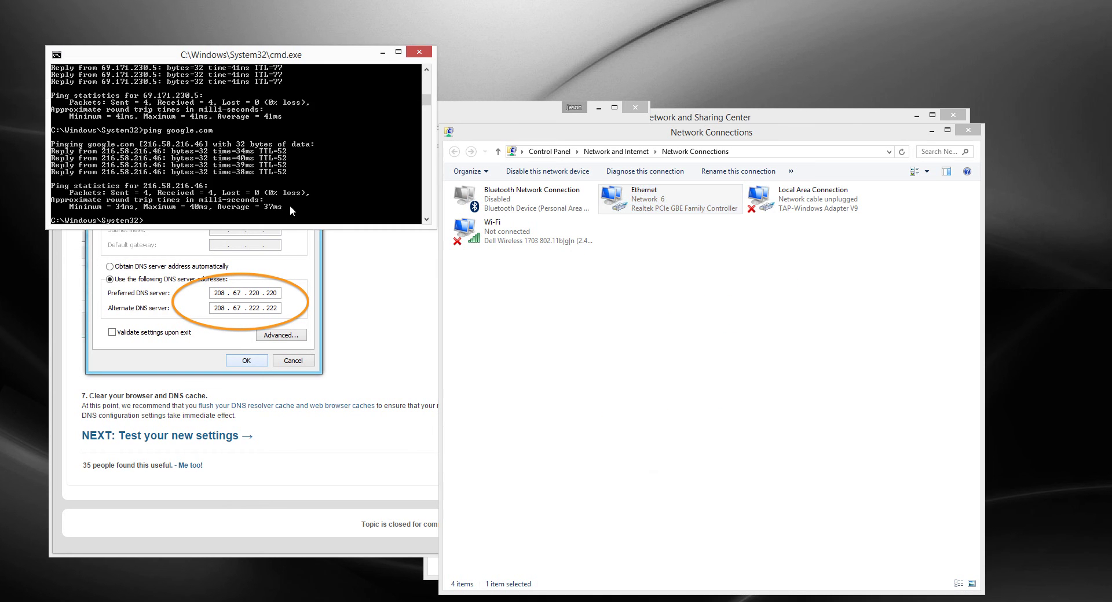
{"action": "type", "text": "ping google.com"}
{"action": "key", "text": "Return"}
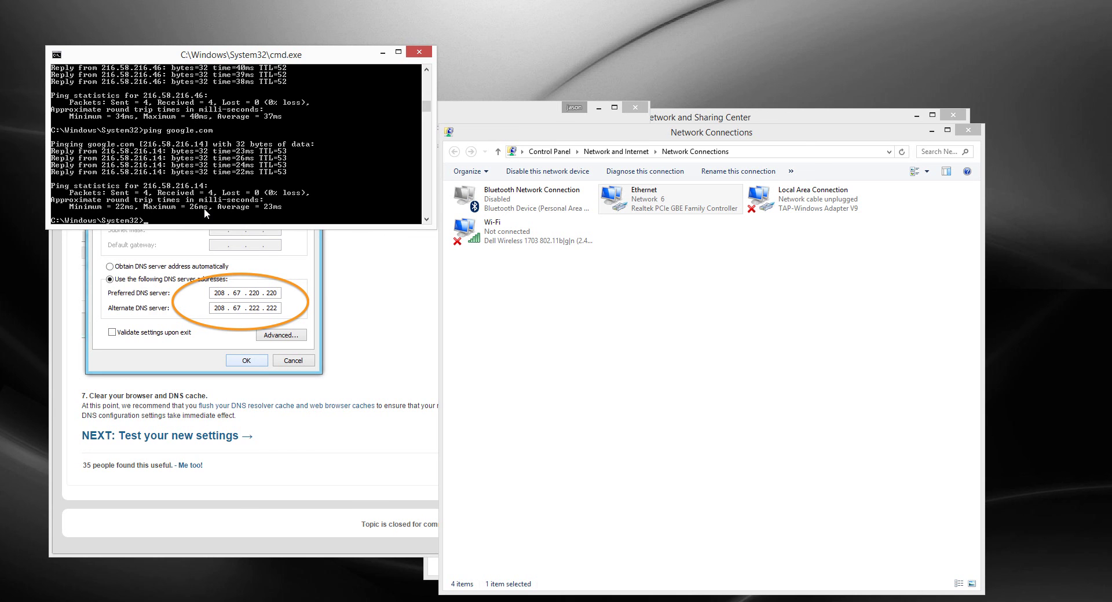
{"action": "scroll", "coordinate": [203, 206], "scroll_direction": "up", "scroll_amount": 1}
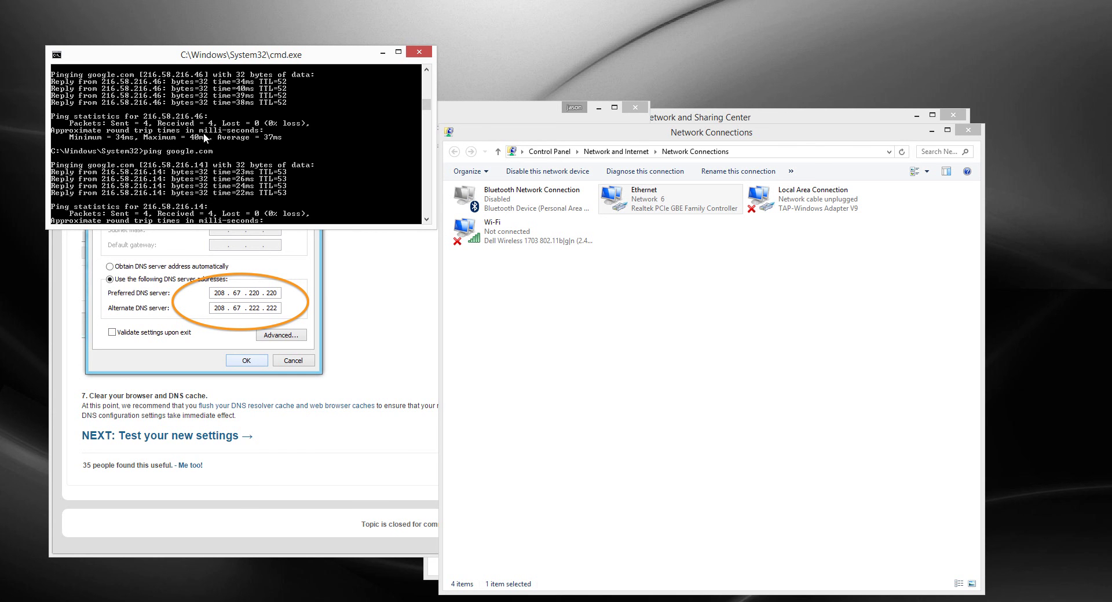
{"action": "scroll", "coordinate": [207, 159], "scroll_direction": "down", "scroll_amount": 1}
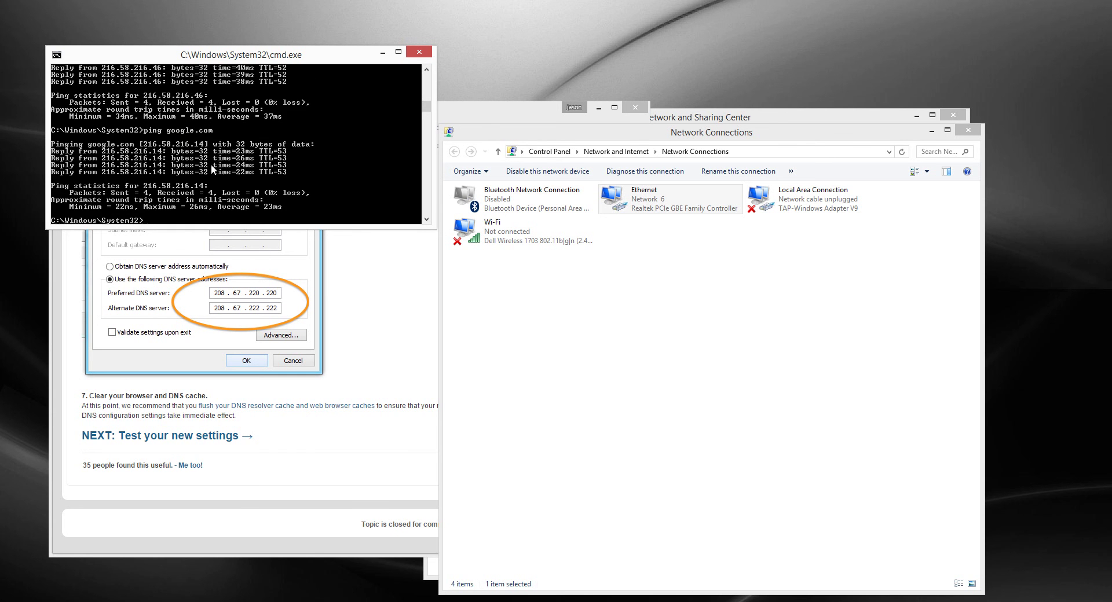
Ping facebook.com and scroll the console to compare with earlier results.
{"action": "type", "text": "ping facebook.com"}
{"action": "key", "text": "Return"}
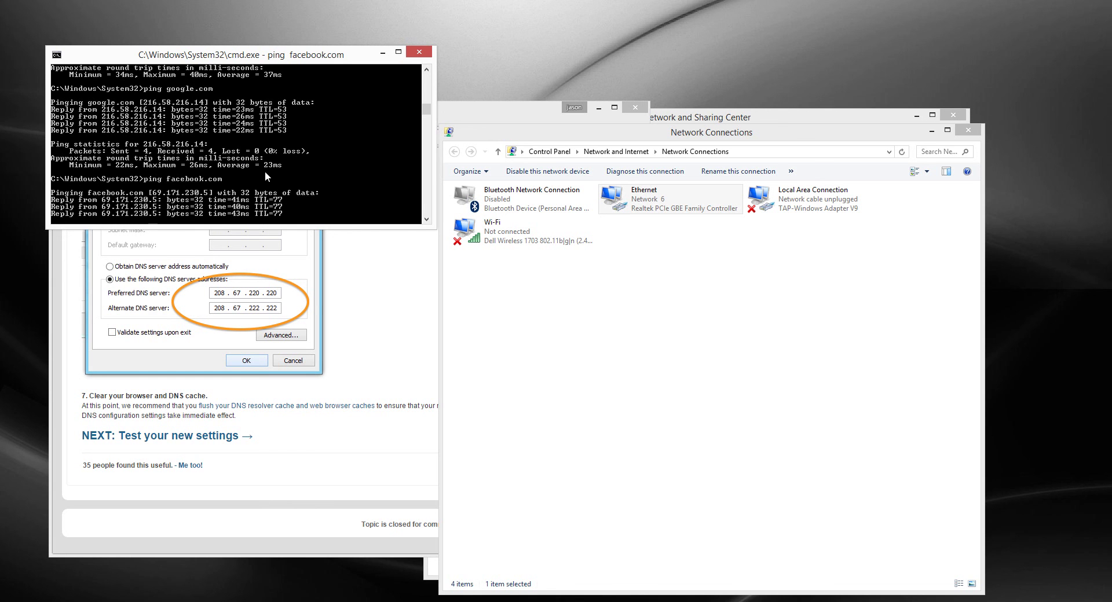
{"action": "scroll", "coordinate": [186, 210], "scroll_direction": "up", "scroll_amount": 6}
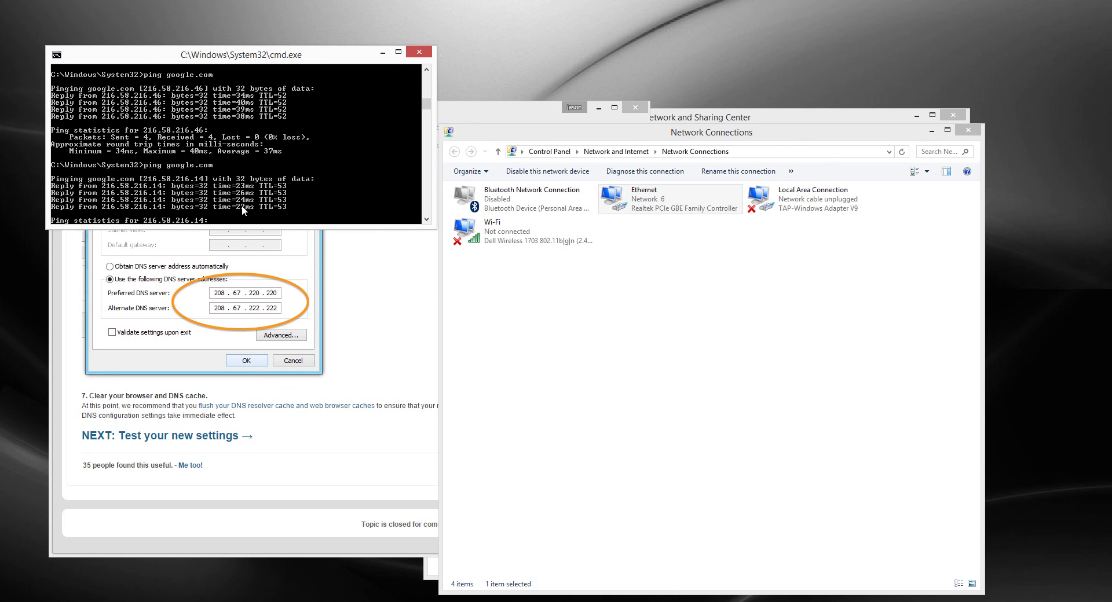
{"action": "scroll", "coordinate": [241, 205], "scroll_direction": "up", "scroll_amount": 6}
{"action": "scroll", "coordinate": [247, 205], "scroll_direction": "up", "scroll_amount": 2}
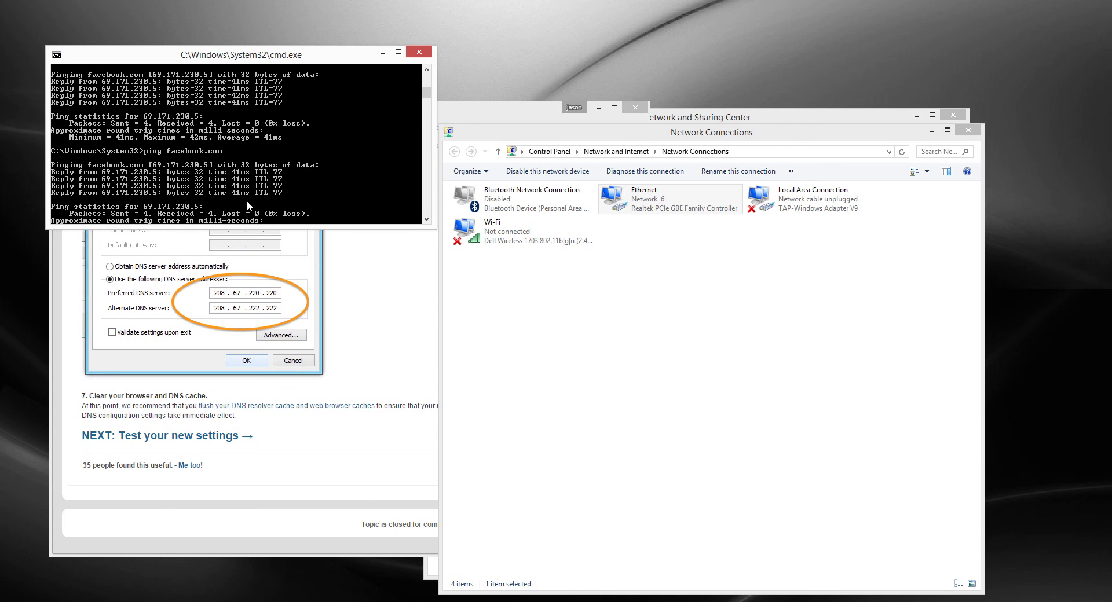
{"action": "scroll", "coordinate": [247, 201], "scroll_direction": "up", "scroll_amount": 1}
{"action": "scroll", "coordinate": [248, 203], "scroll_direction": "down", "scroll_amount": 1}
{"action": "scroll", "coordinate": [255, 198], "scroll_direction": "down", "scroll_amount": 1}
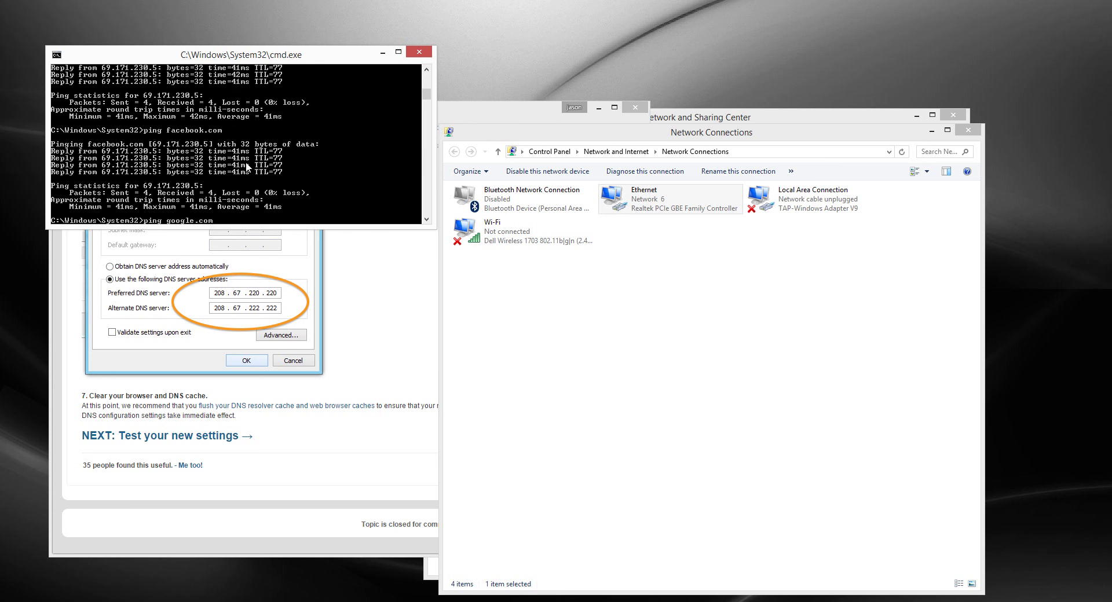
{"action": "scroll", "coordinate": [249, 176], "scroll_direction": "down", "scroll_amount": 1}
{"action": "scroll", "coordinate": [214, 194], "scroll_direction": "down", "scroll_amount": 2}
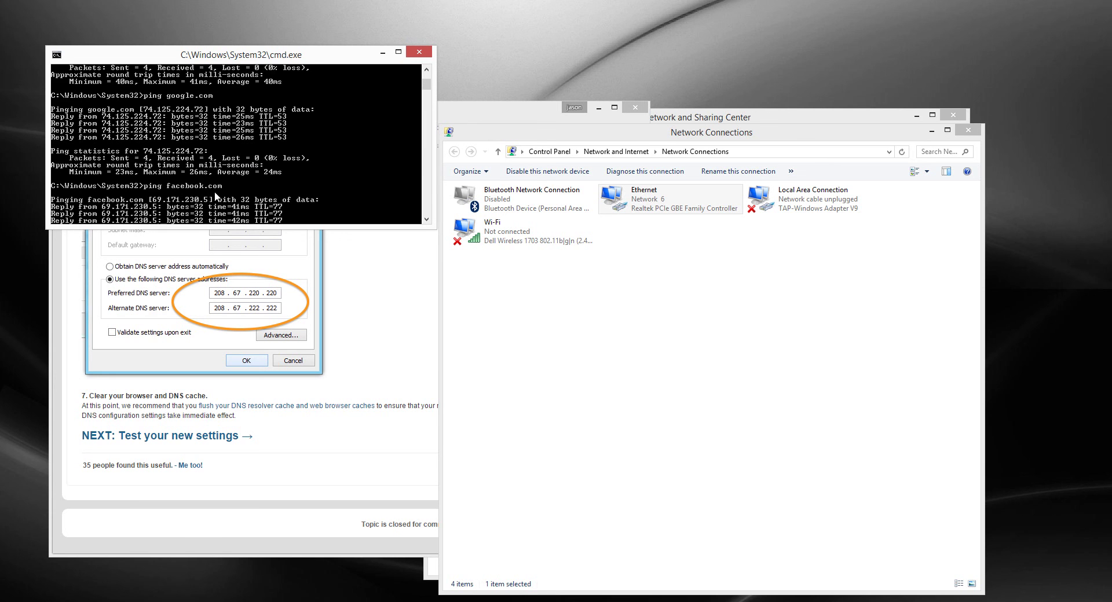
{"action": "scroll", "coordinate": [229, 193], "scroll_direction": "up", "scroll_amount": 4}
{"action": "scroll", "coordinate": [232, 192], "scroll_direction": "down", "scroll_amount": 5}
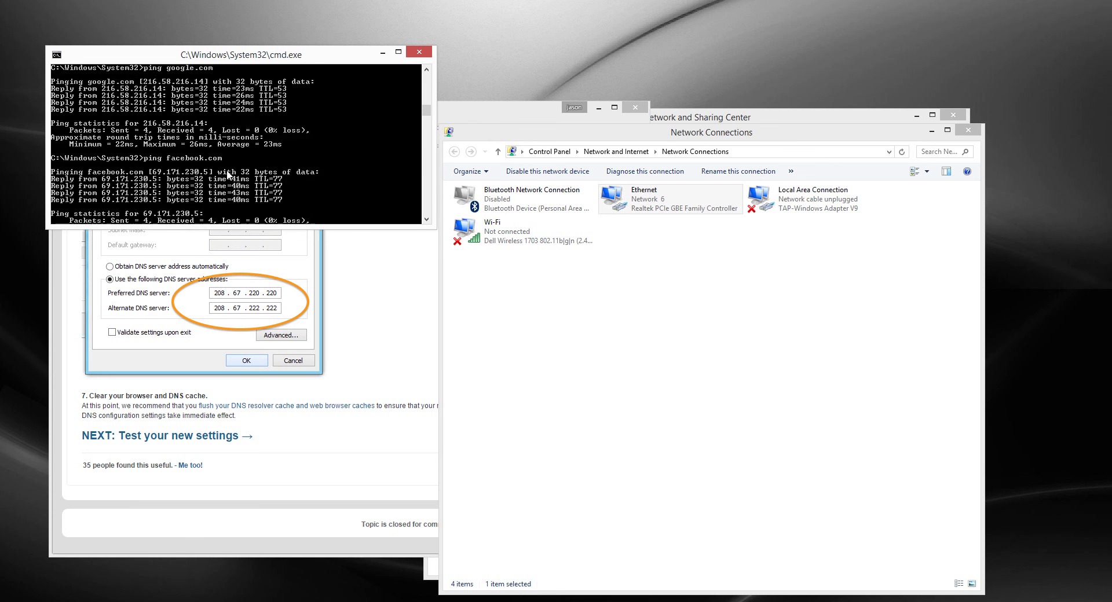
{"action": "scroll", "coordinate": [245, 183], "scroll_direction": "up", "scroll_amount": 3}
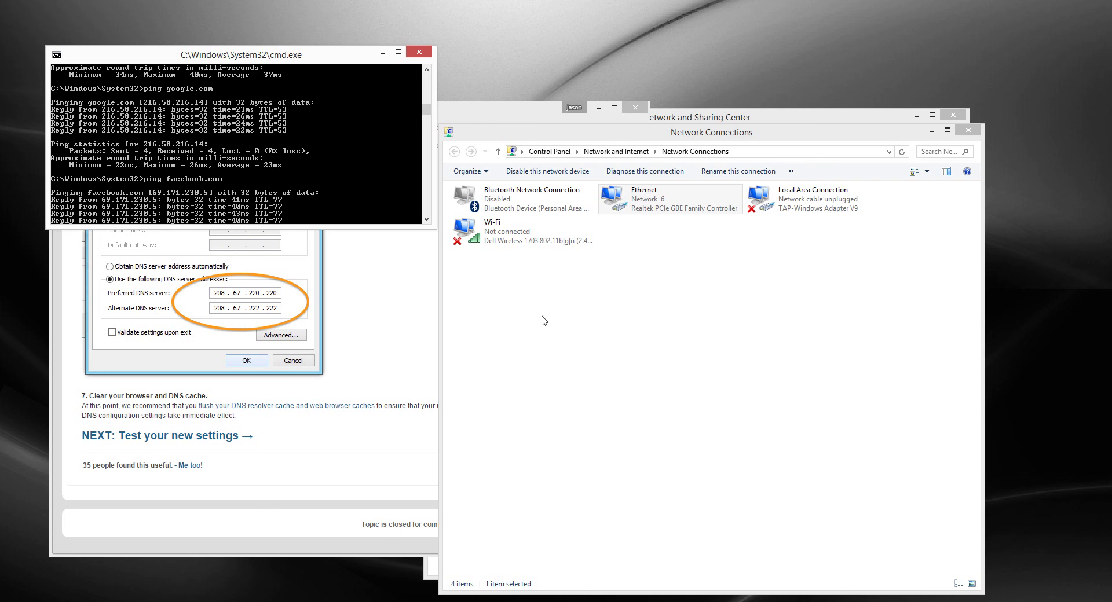
Close Network Connections and rearrange the Command Prompt and OpenDNS guide windows.
{"action": "left_click_drag", "start_coordinate": [764, 138], "coordinate": [689, 148]}
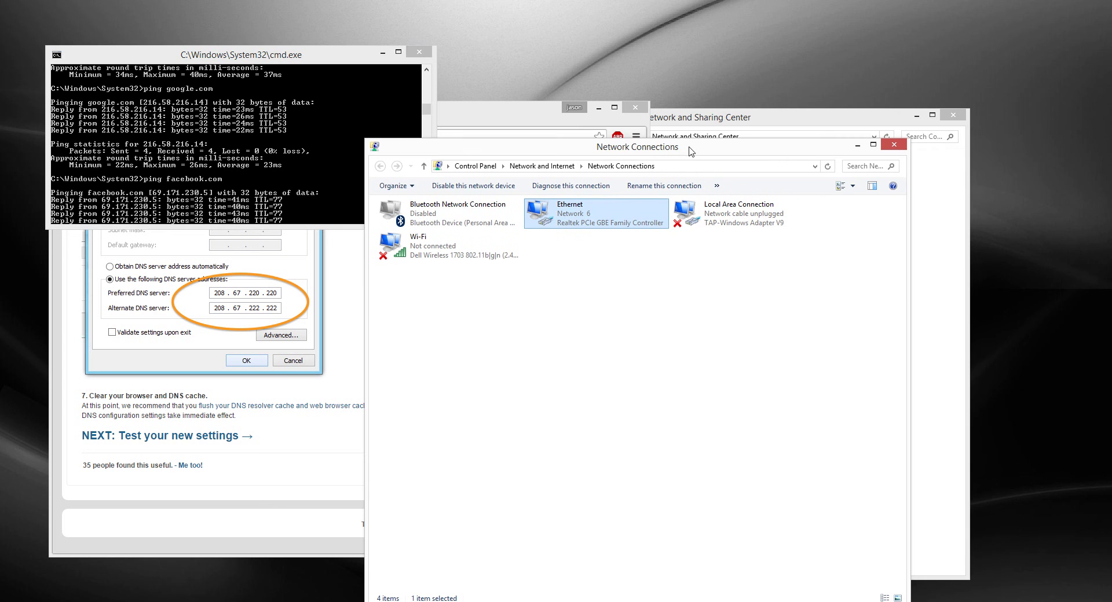
{"action": "left_click", "coordinate": [891, 142]}
{"action": "left_click", "coordinate": [885, 268]}
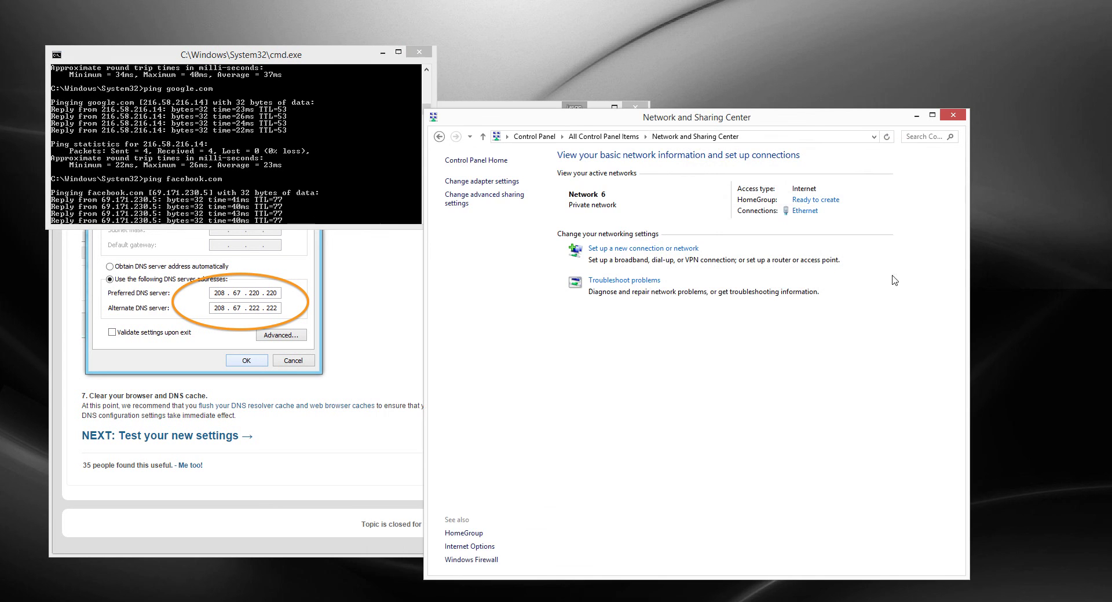
{"action": "left_click", "coordinate": [508, 108]}
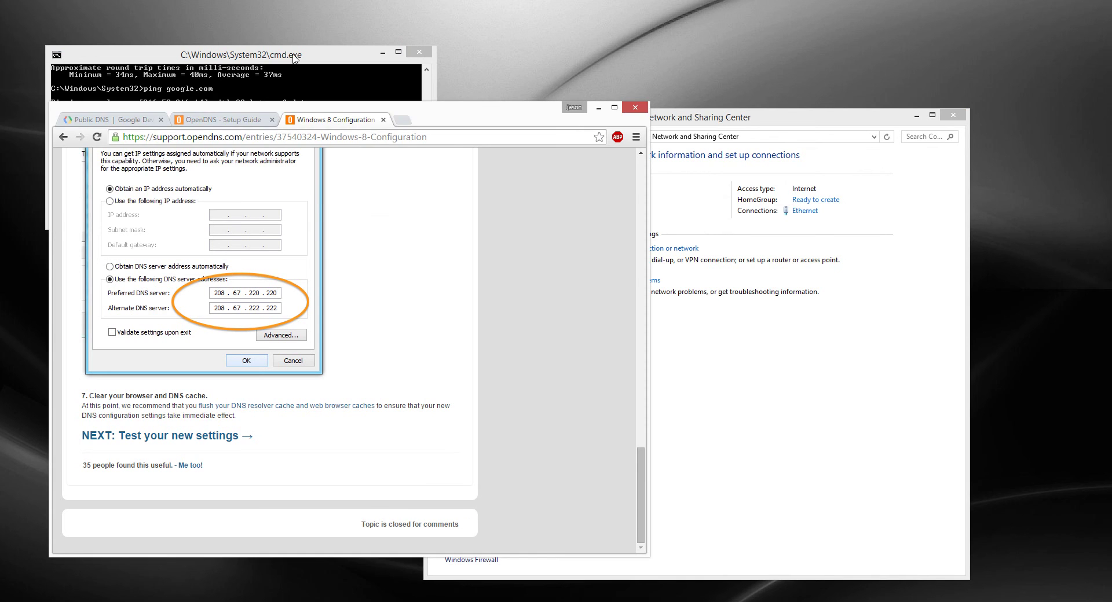
{"action": "left_click_drag", "start_coordinate": [298, 61], "coordinate": [269, 25]}
{"action": "left_click", "coordinate": [559, 230]}
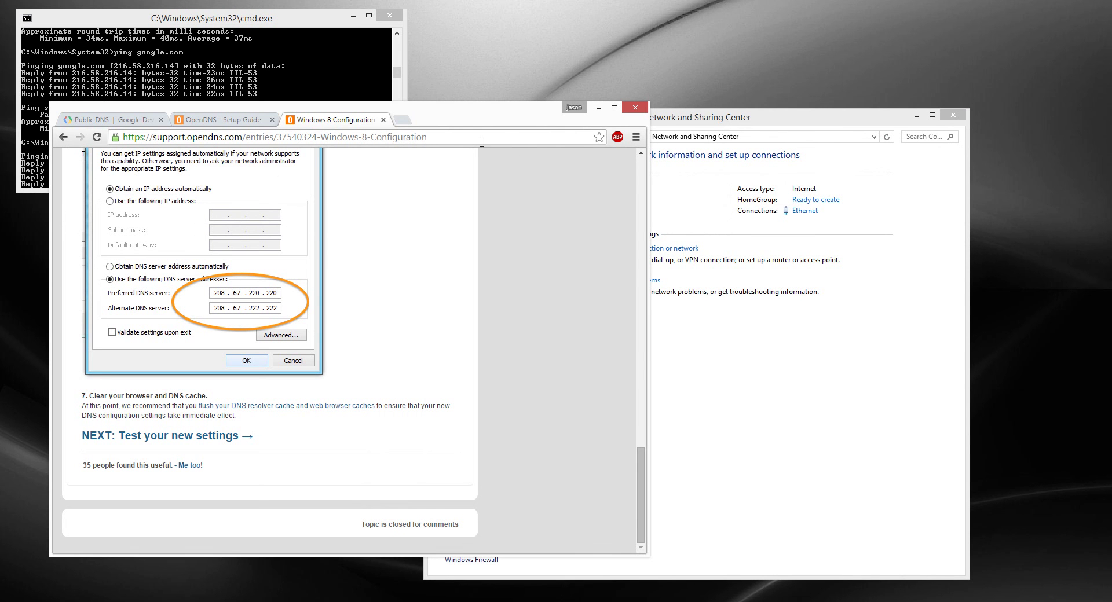
{"action": "left_click_drag", "start_coordinate": [244, 141], "coordinate": [153, 138]}
{"action": "left_click", "coordinate": [469, 279]}
Run 'echo hello' twice in Command Prompt, printing hello each time.
{"action": "left_click", "coordinate": [348, 85]}
{"action": "scroll", "coordinate": [293, 145], "scroll_direction": "down", "scroll_amount": 3}
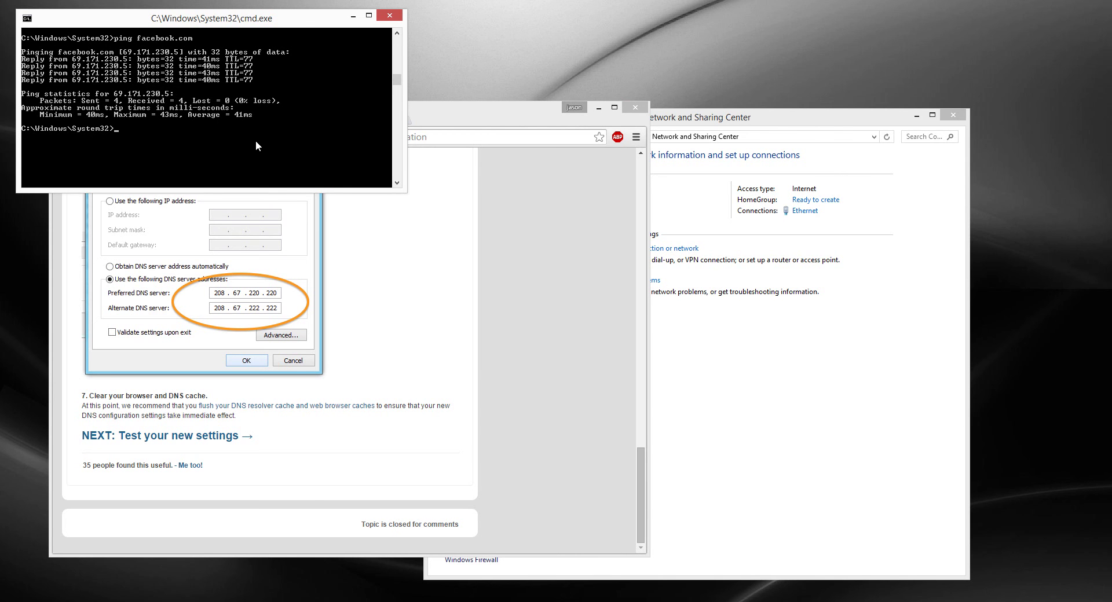
{"action": "type", "text": "echo hello"}
{"action": "key", "text": "Return"}
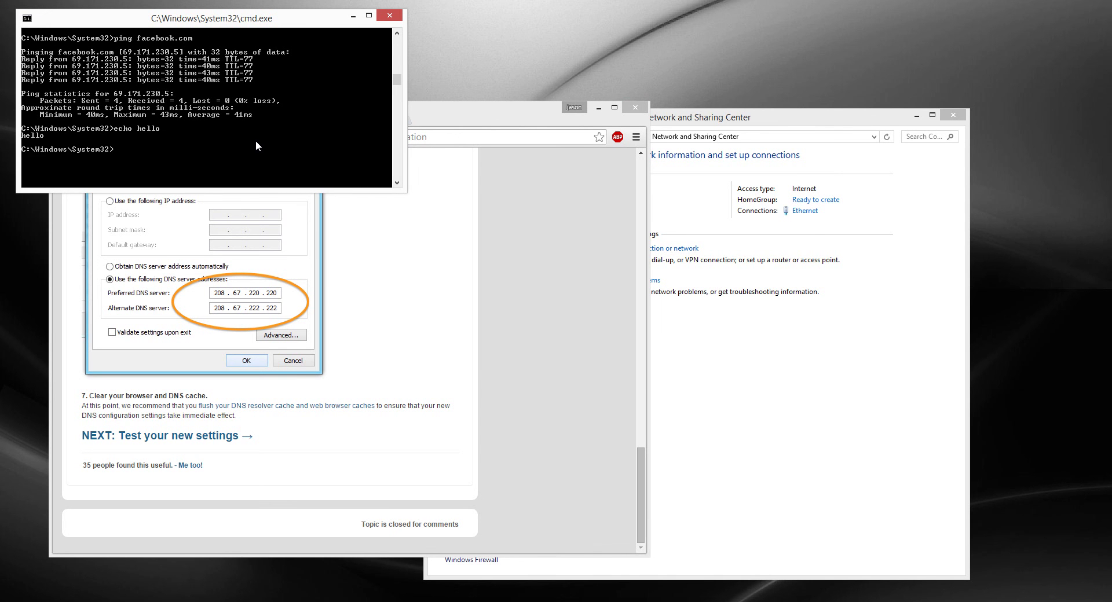
{"action": "type", "text": "echo hello"}
{"action": "key", "text": "Return"}
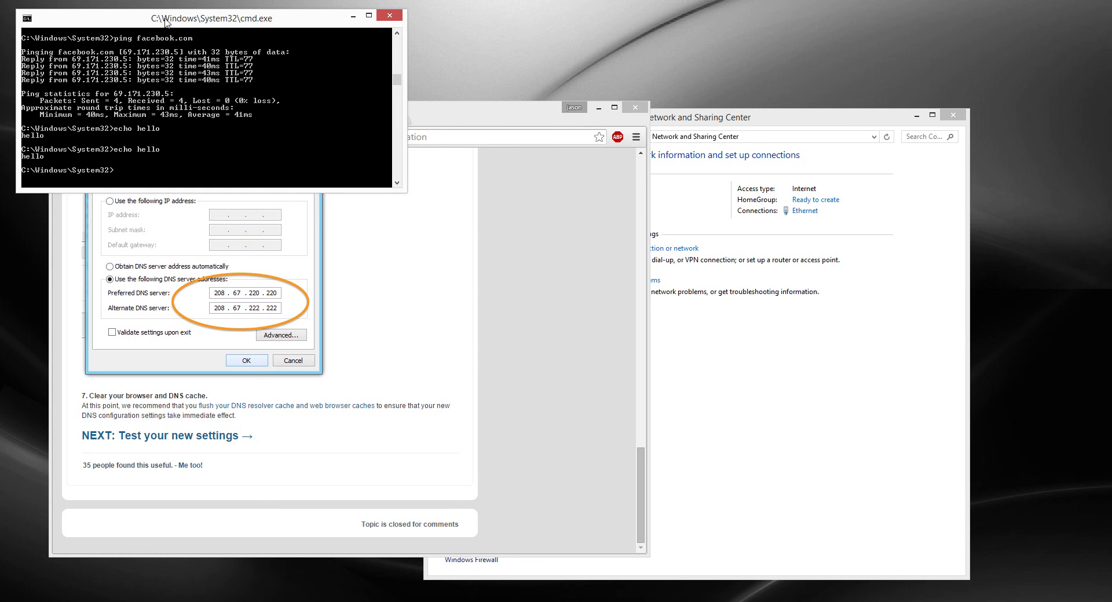
{"action": "left_click_drag", "start_coordinate": [165, 18], "coordinate": [152, 13]}
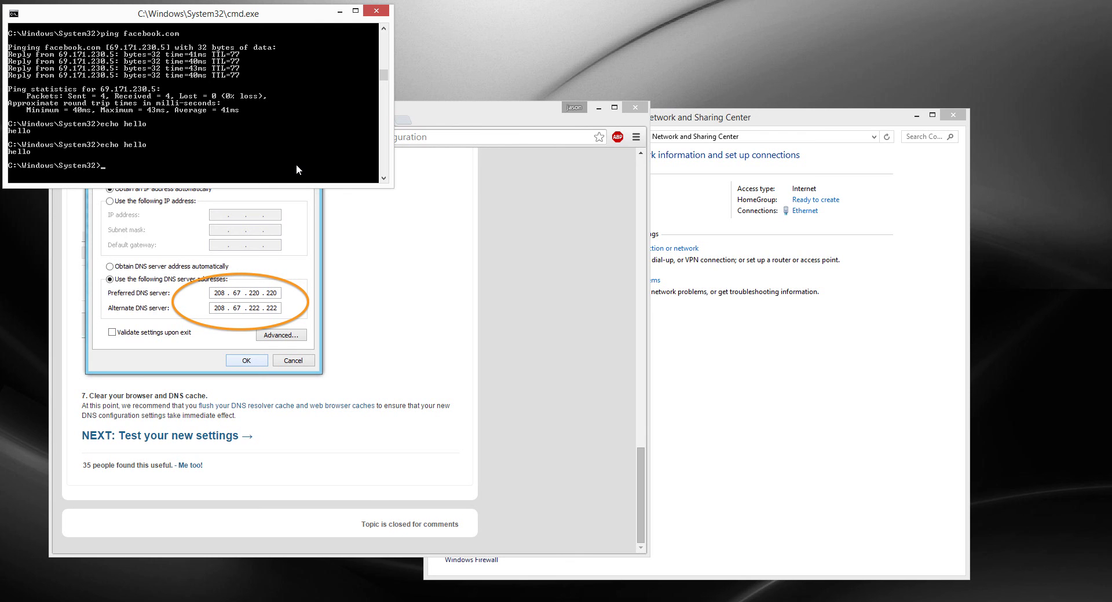
{"action": "type", "text": "ping"}
{"action": "key", "text": "BackSpace"}
{"action": "key", "text": "BackSpace"}
{"action": "key", "text": "BackSpace"}
{"action": "key", "text": "BackSpace"}
{"action": "type", "text": "19"}
{"action": "key", "text": "BackSpace"}
{"action": "type", "text": "100"}
{"action": "key", "text": "BackSpace"}
{"action": "key", "text": "BackSpace"}
{"action": "key", "text": "BackSpace"}
{"action": "key", "text": "BackSpace"}
{"action": "key", "text": "BackSpace"}
{"action": "key", "text": "BackSpace"}
{"action": "key", "text": "BackSpace"}
{"action": "key", "text": "BackSpace"}
{"action": "key", "text": "BackSpace"}
{"action": "key", "text": "BackSpace"}
{"action": "key", "text": "BackSpace"}
{"action": "key", "text": "BackSpace"}
{"action": "key", "text": "BackSpace"}
{"action": "type", "text": "10.10.1"}
{"action": "key", "text": "BackSpace"}
{"action": "key", "text": "BackSpace"}
{"action": "key", "text": "BackSpace"}
{"action": "key", "text": "BackSpace"}
{"action": "key", "text": "BackSpace"}
{"action": "key", "text": "BackSpace"}
{"action": "key", "text": "BackSpace"}
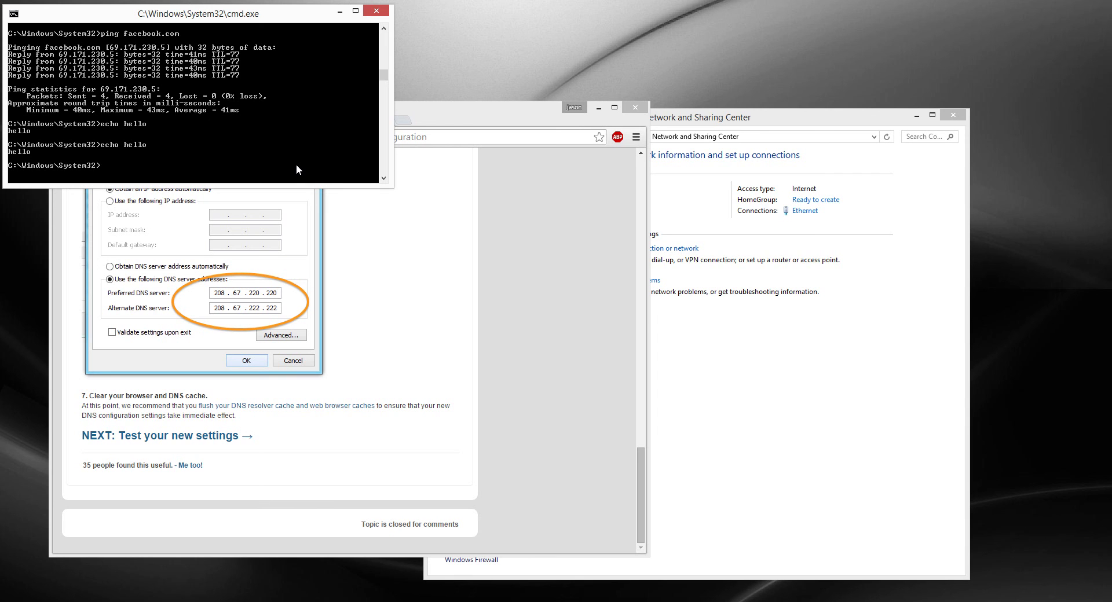